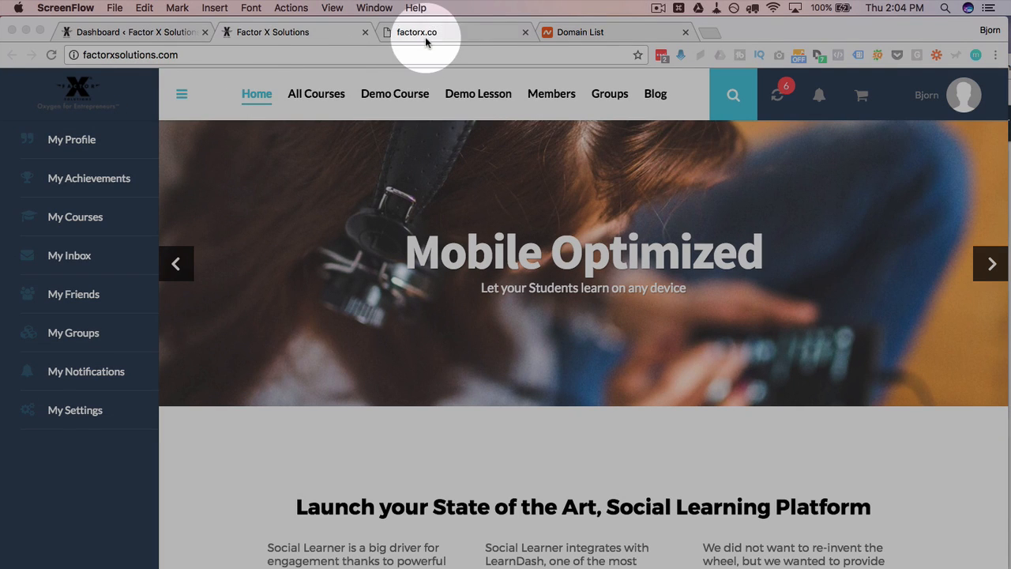
- Switch to the factorx.co tab, which shows the Namecheap parked-domain page
click(423, 38)
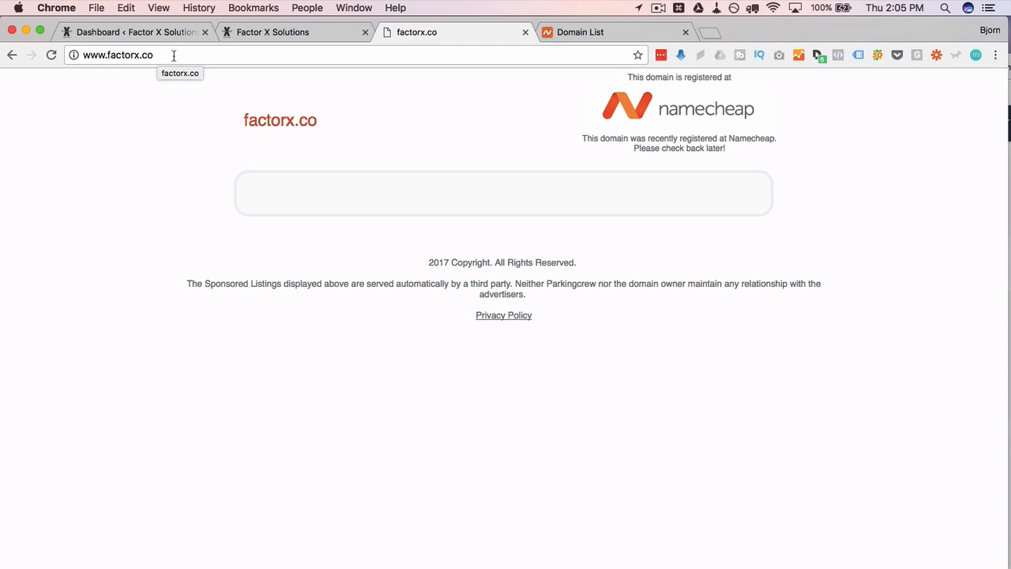
- Compare the live Factor X Solutions site with parked factorx.co, then go to the WordPress Dashboard
click(293, 30)
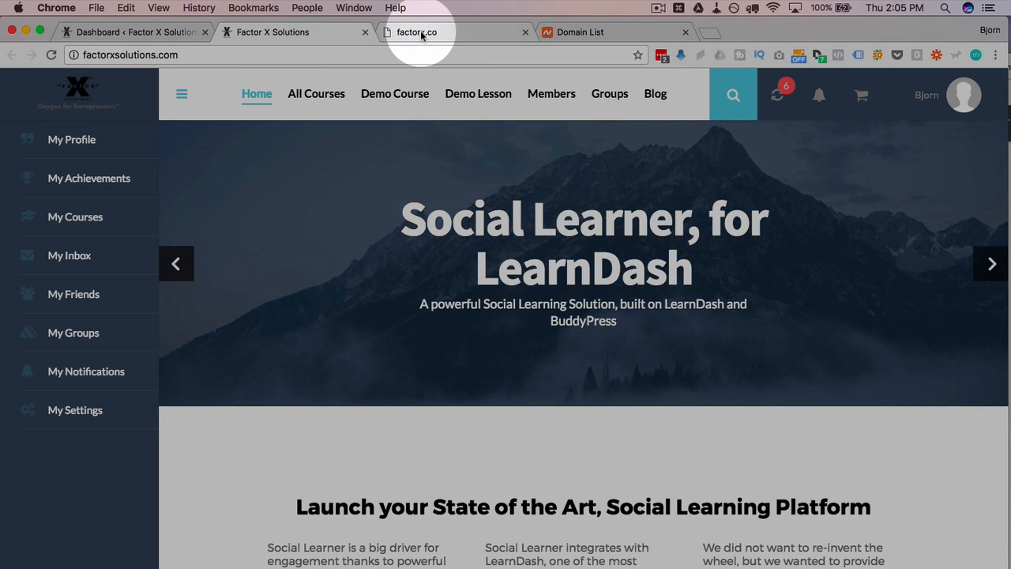
click(422, 36)
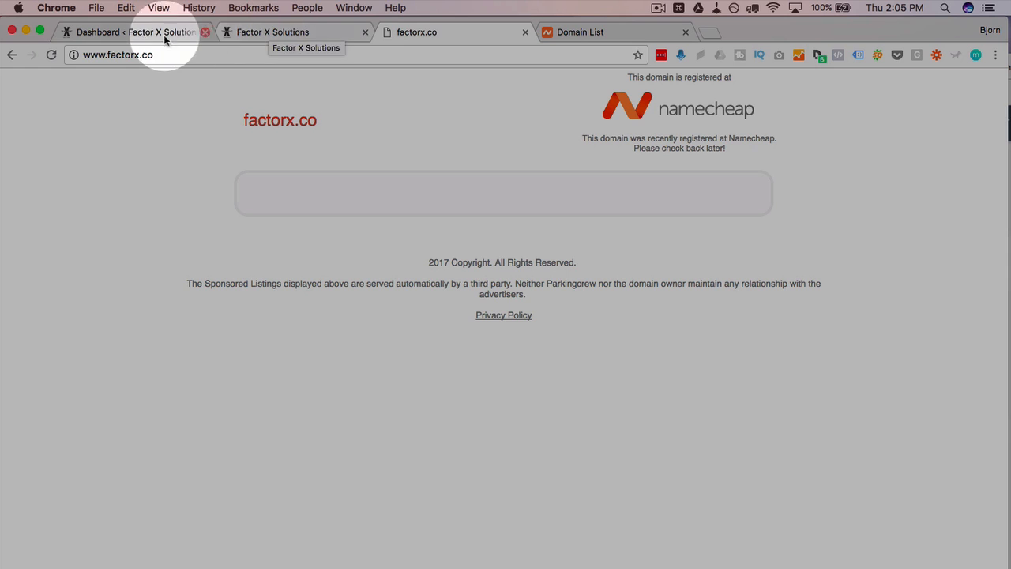
click(163, 35)
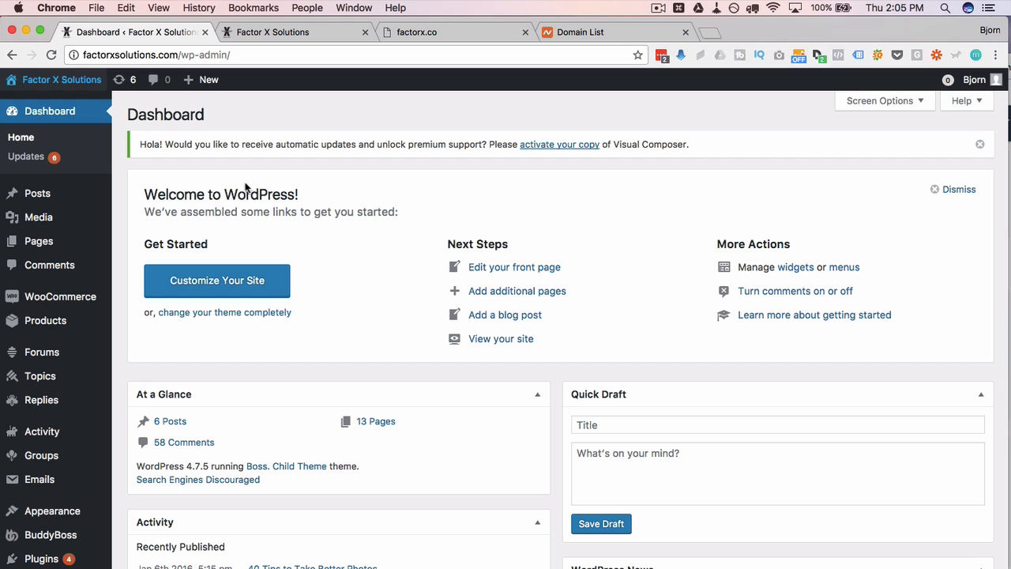
- Search plugins for 'duplicator', then install and activate Duplicator – WordPress Migration Plugin
scroll(126, 265, down, 5)
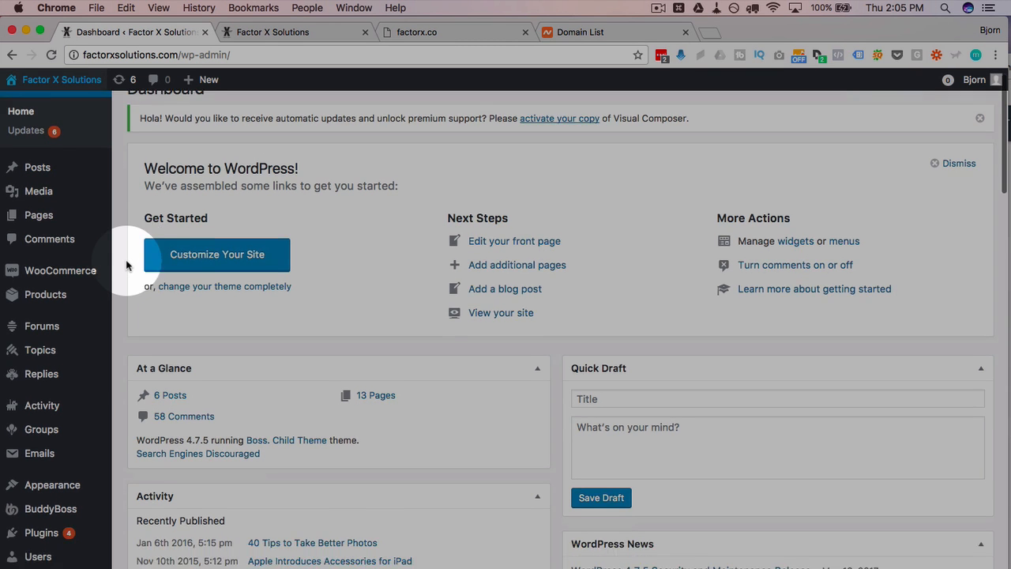
mouse_move(45, 445)
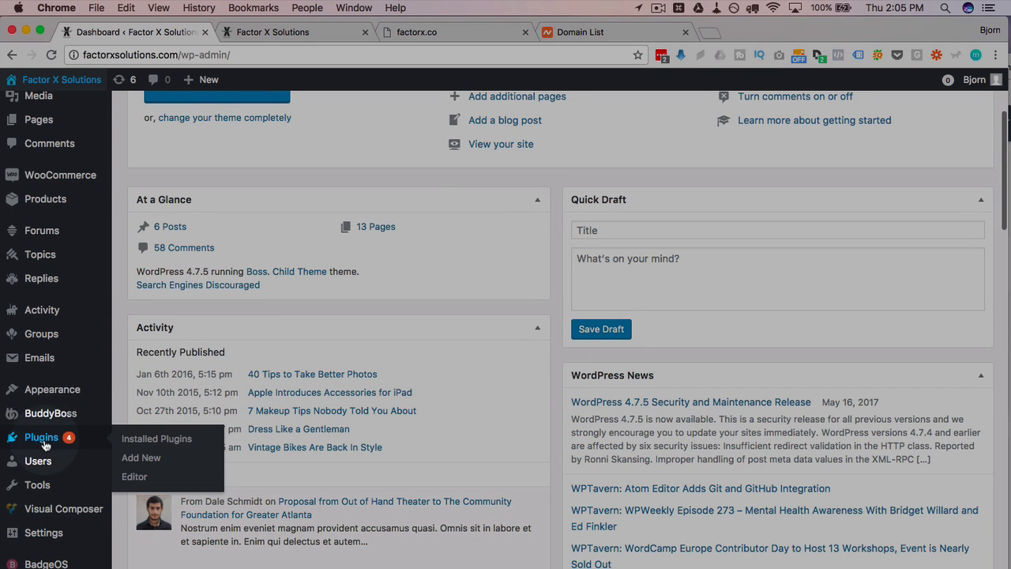
click(155, 462)
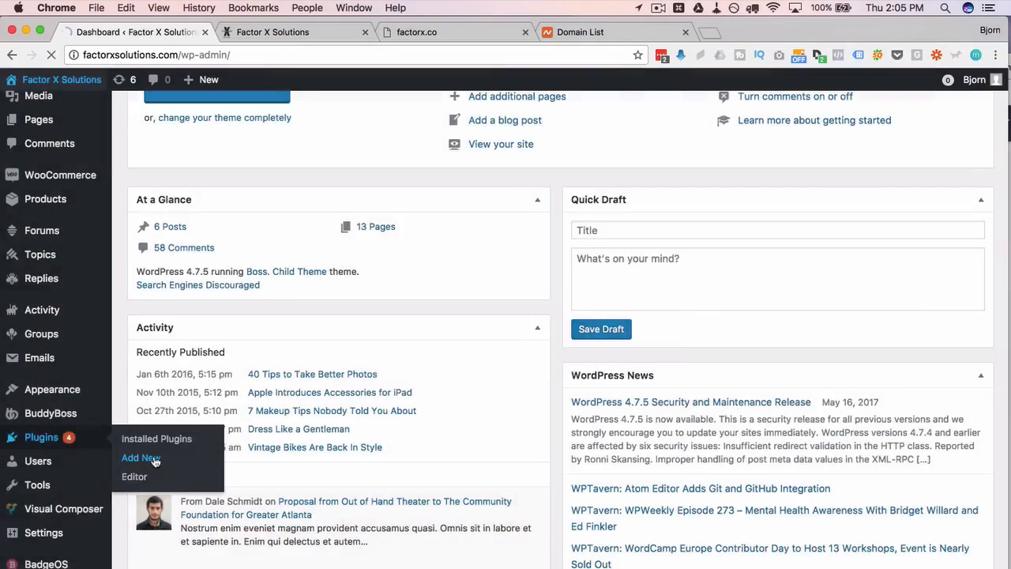
text(duplicator)
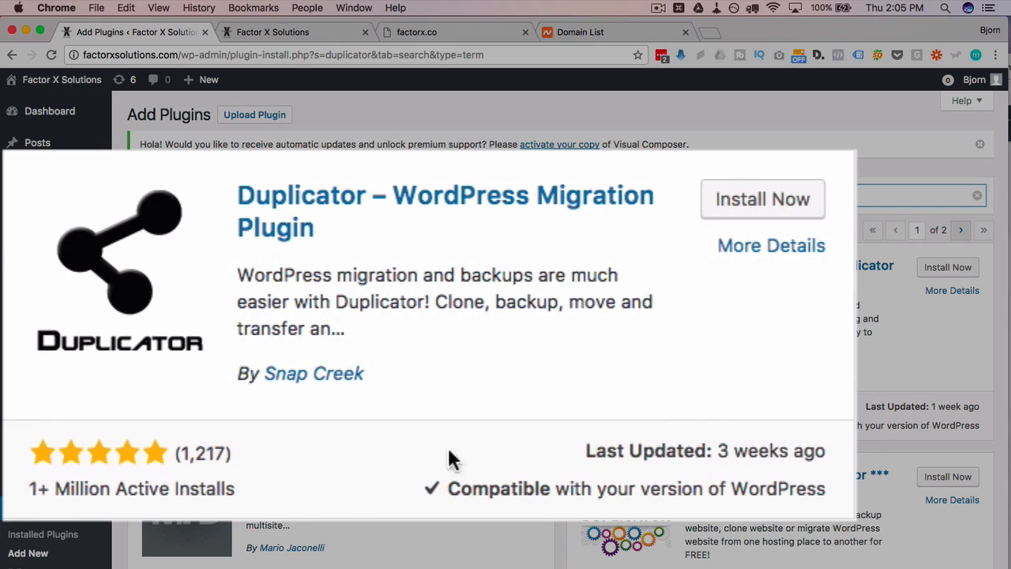
drag(448, 489, 781, 465)
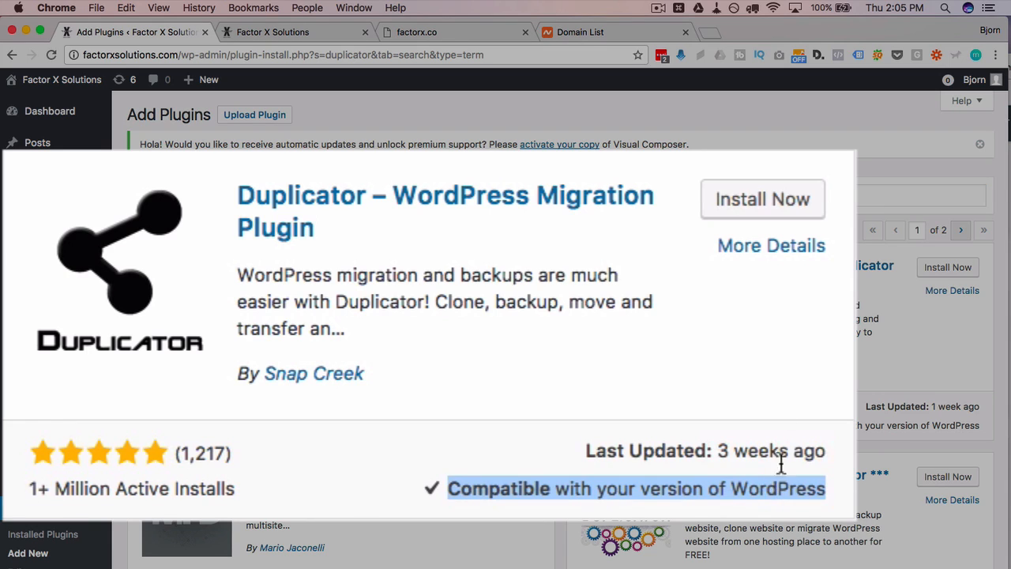
click(779, 373)
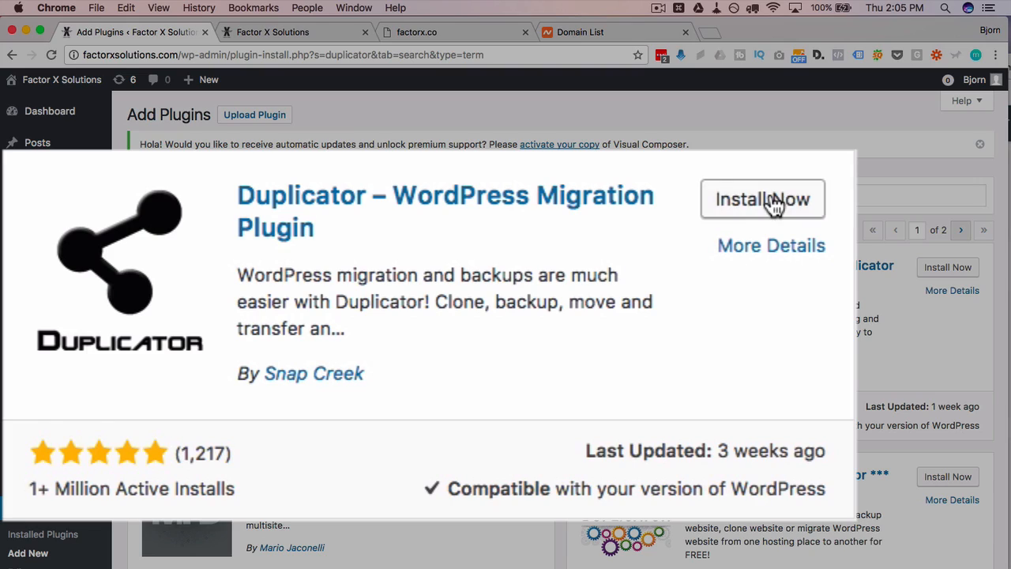
click(775, 203)
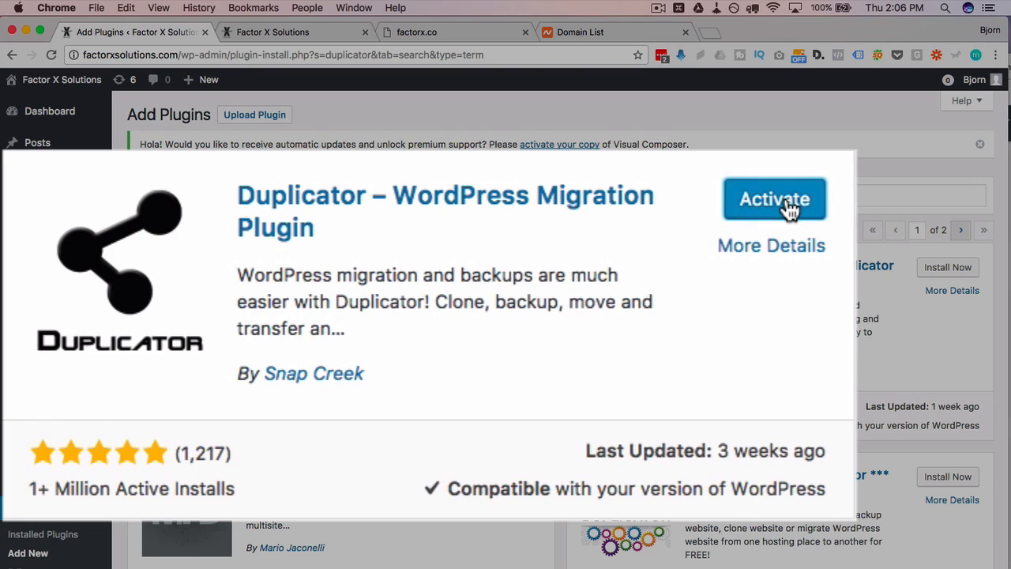
click(790, 204)
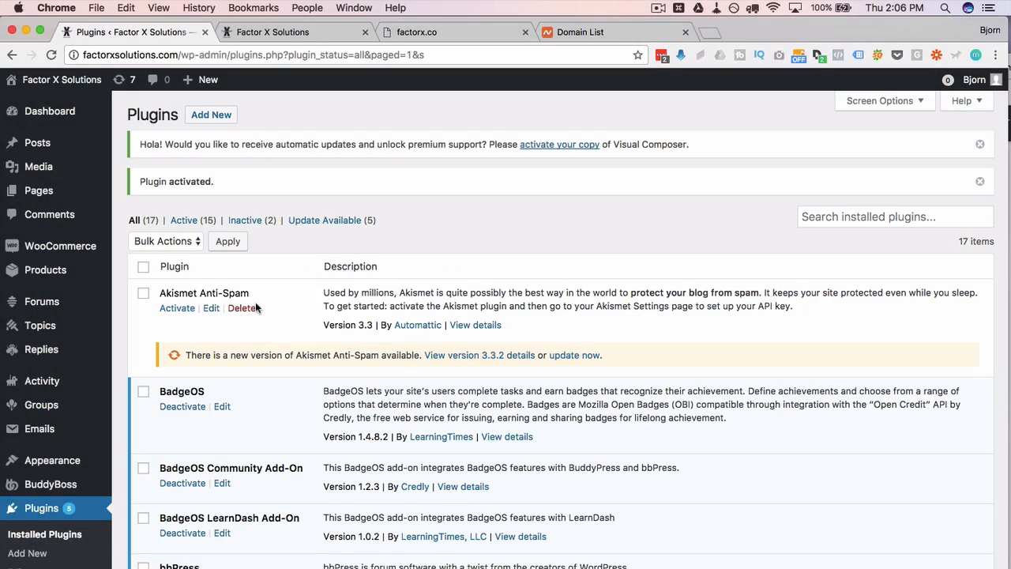
- Open Duplicator from the admin sidebar to show its empty Packages » All list
scroll(103, 404, down, 3)
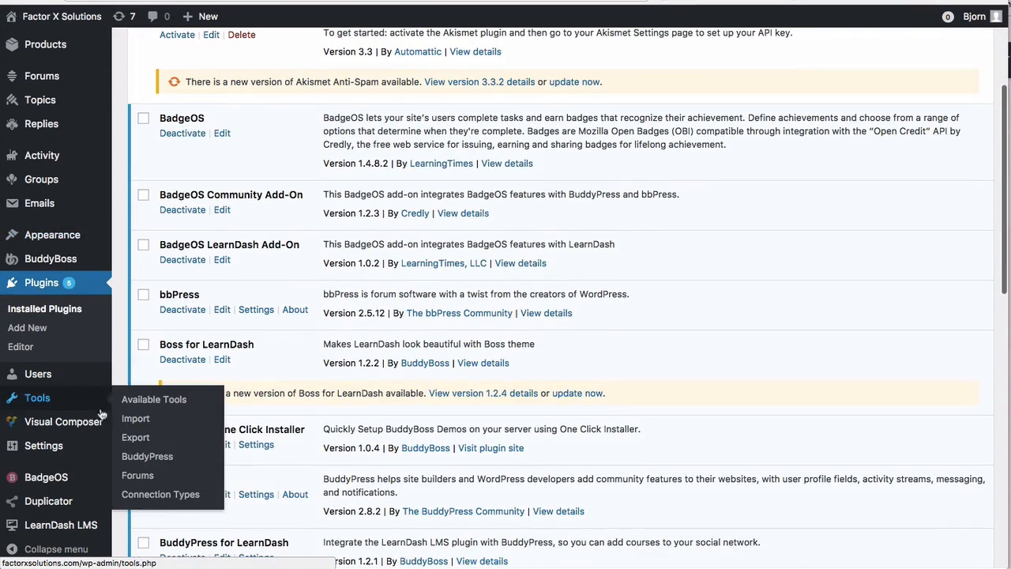
mouse_move(17, 507)
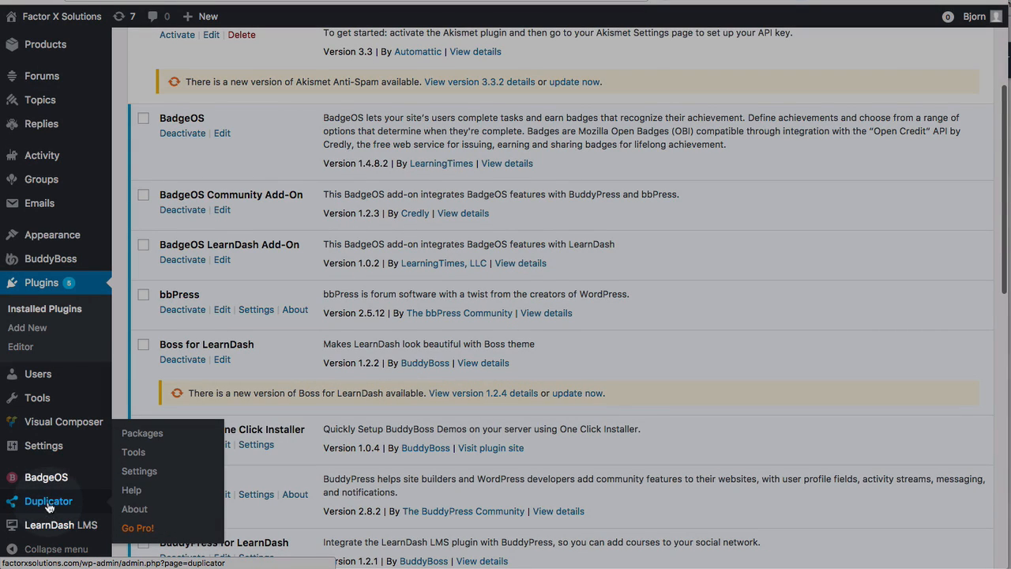
click(48, 507)
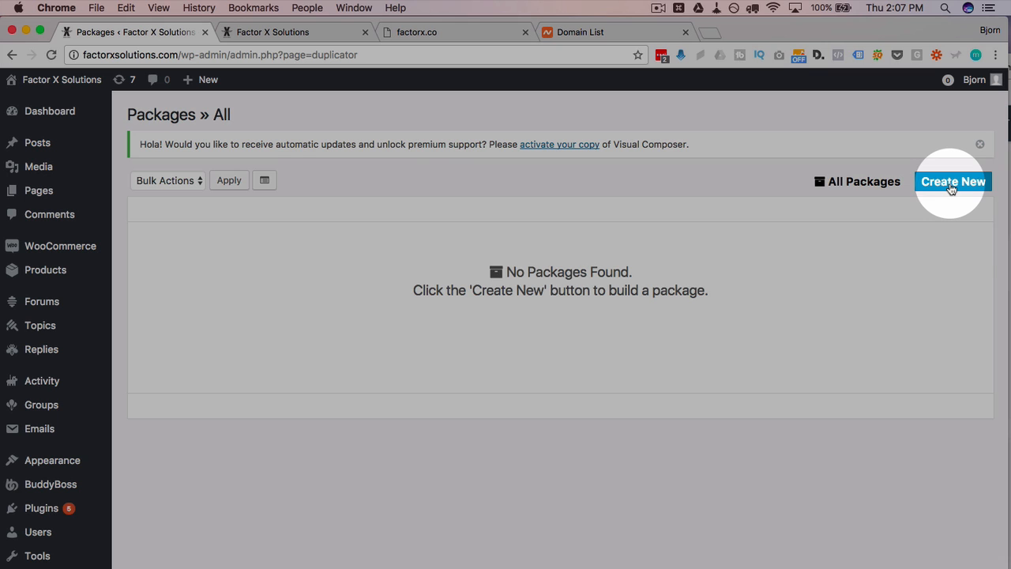
- Create package 20170518_factorxsolutions, review its Storage, Archive and Installer defaults, and run the scan
click(952, 184)
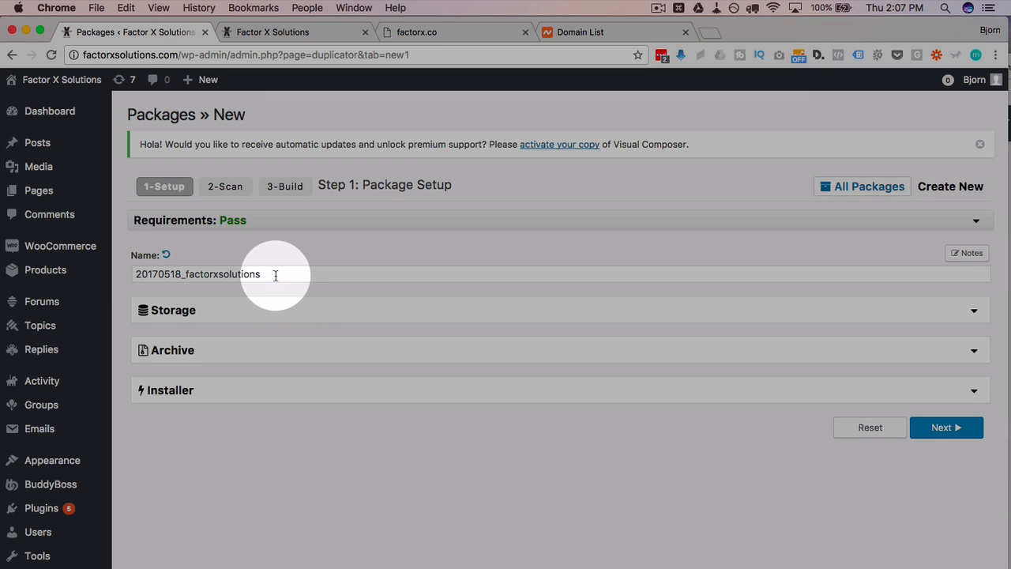
double_click(279, 276)
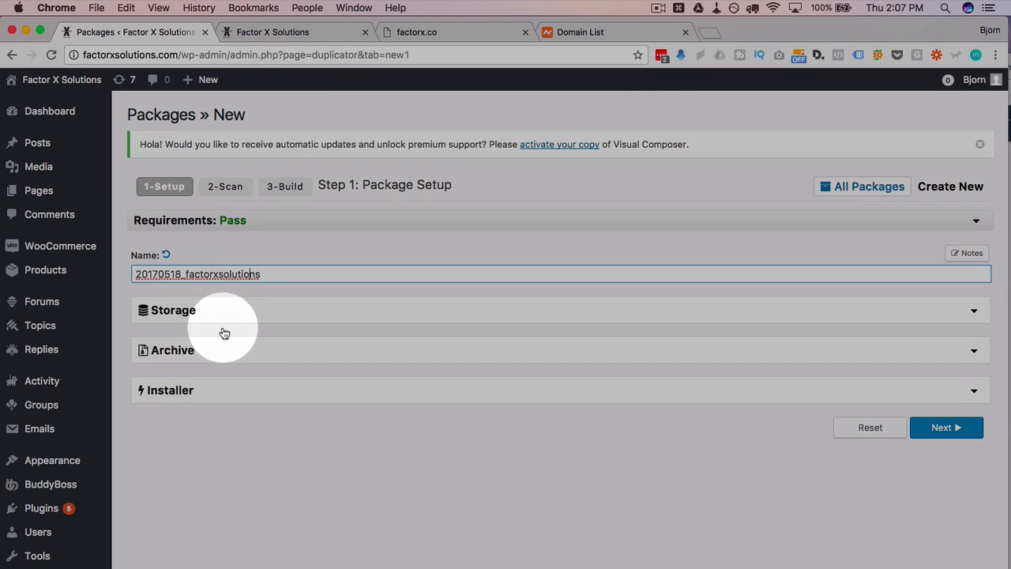
click(190, 312)
scroll(185, 318, down, 1)
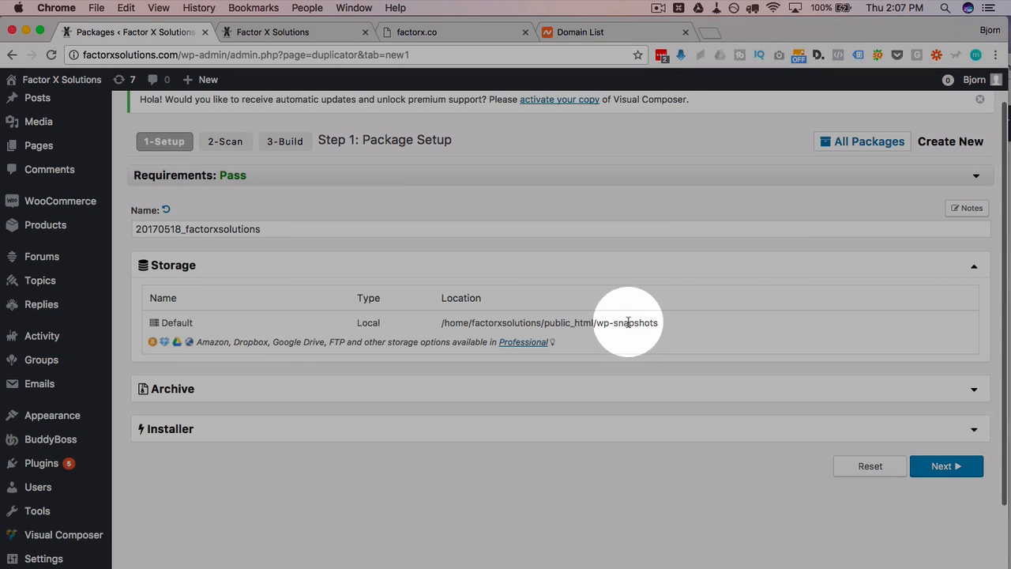
click(975, 268)
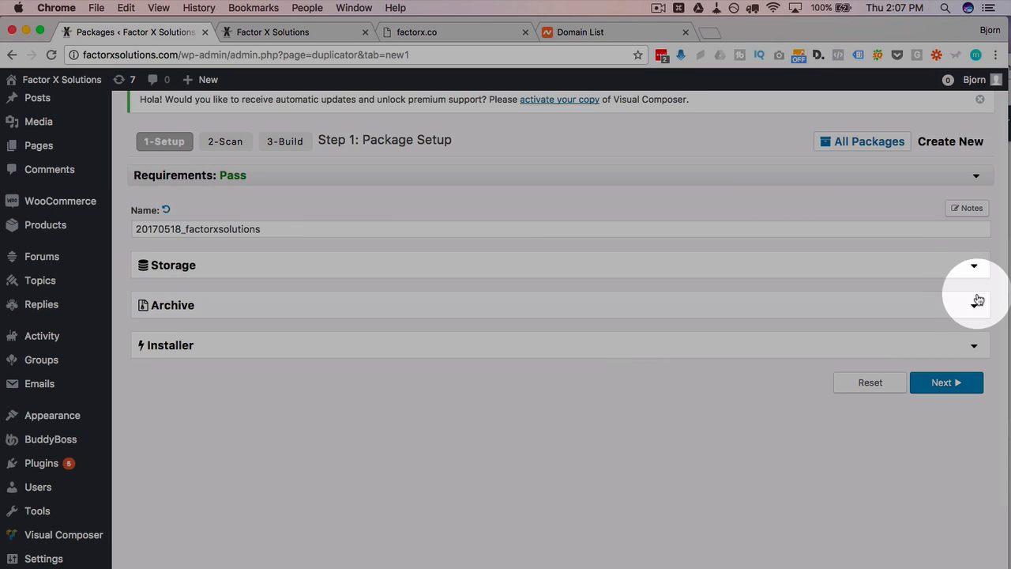
click(976, 305)
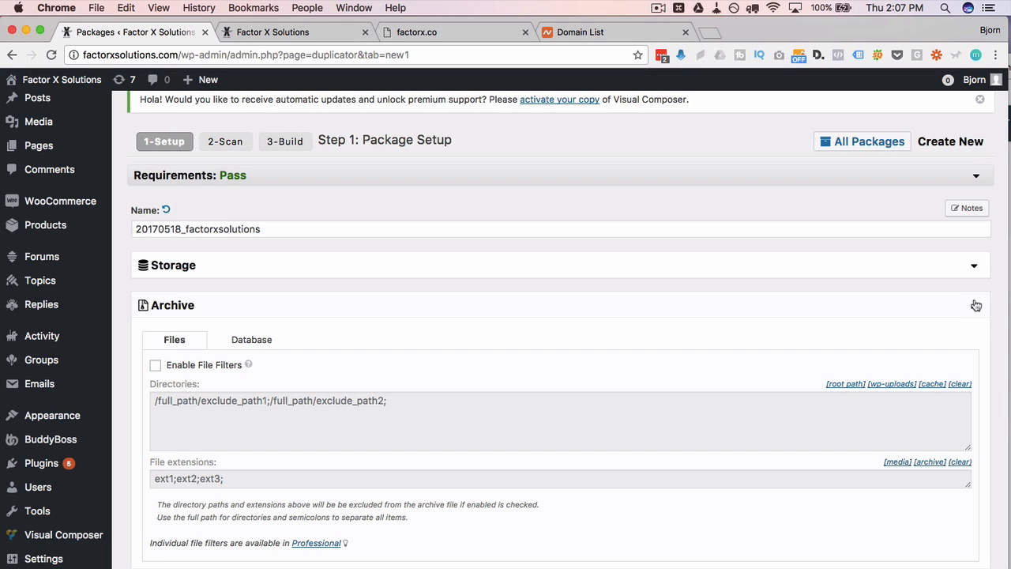
click(976, 305)
click(972, 350)
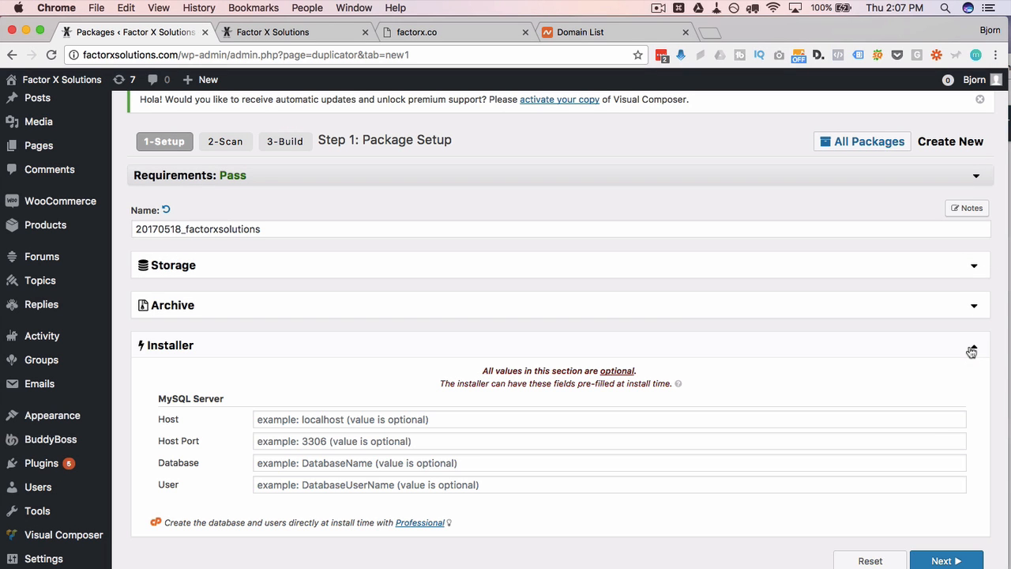
click(972, 350)
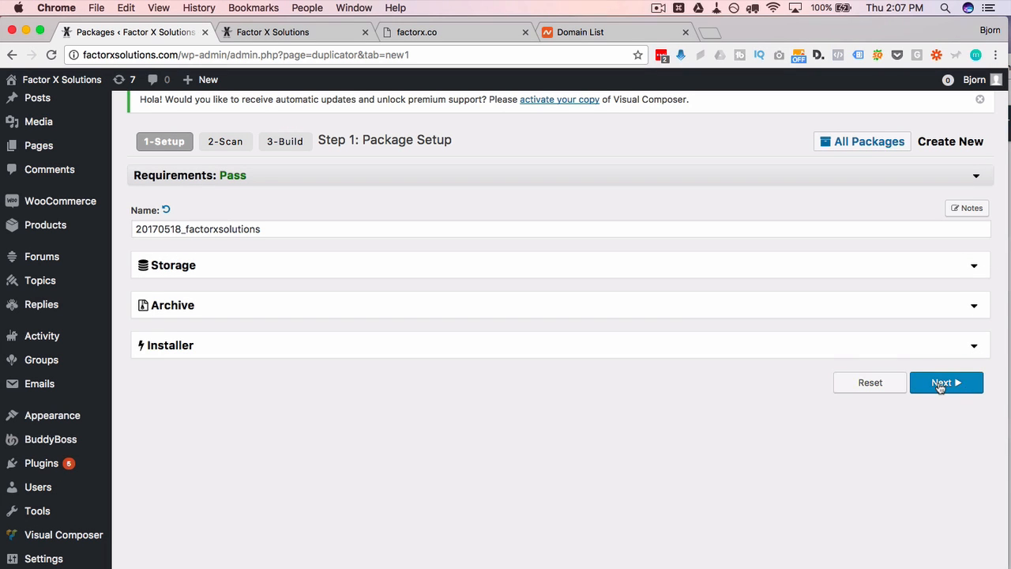
click(940, 384)
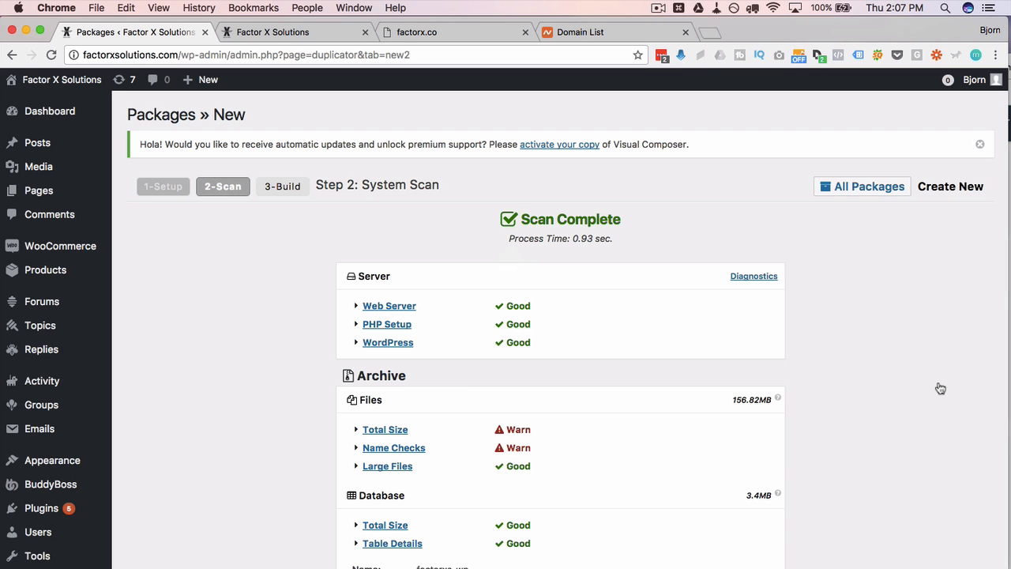
- Note the Warn status on Total Size and expand its details
scroll(294, 376, down, 3)
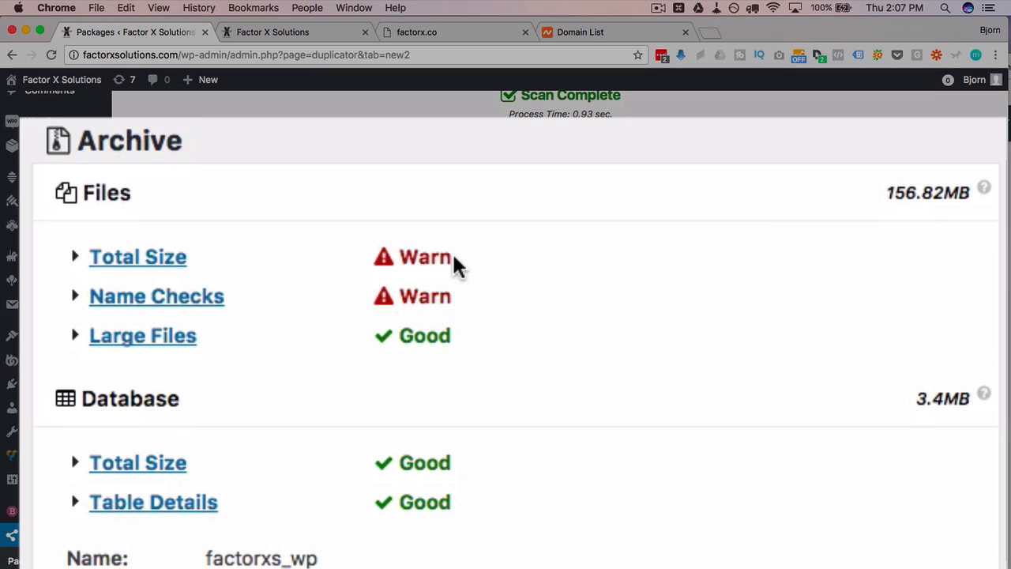
drag(531, 305, 471, 305)
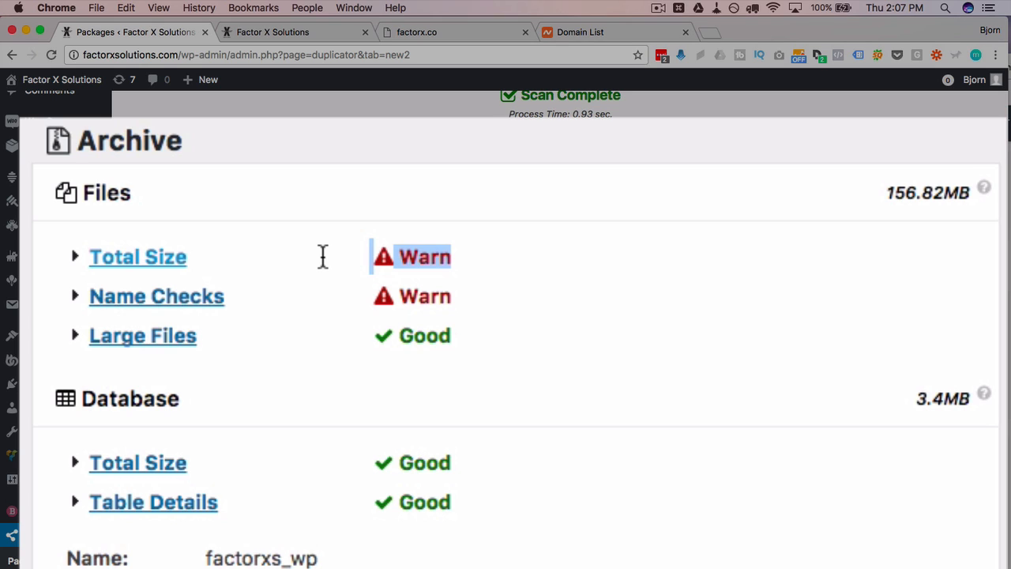
click(869, 217)
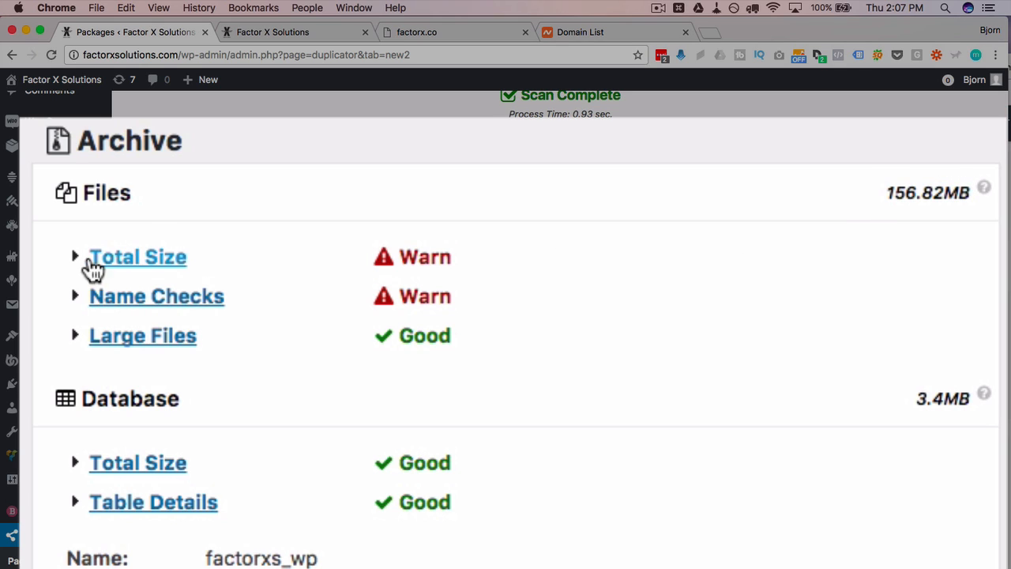
click(76, 257)
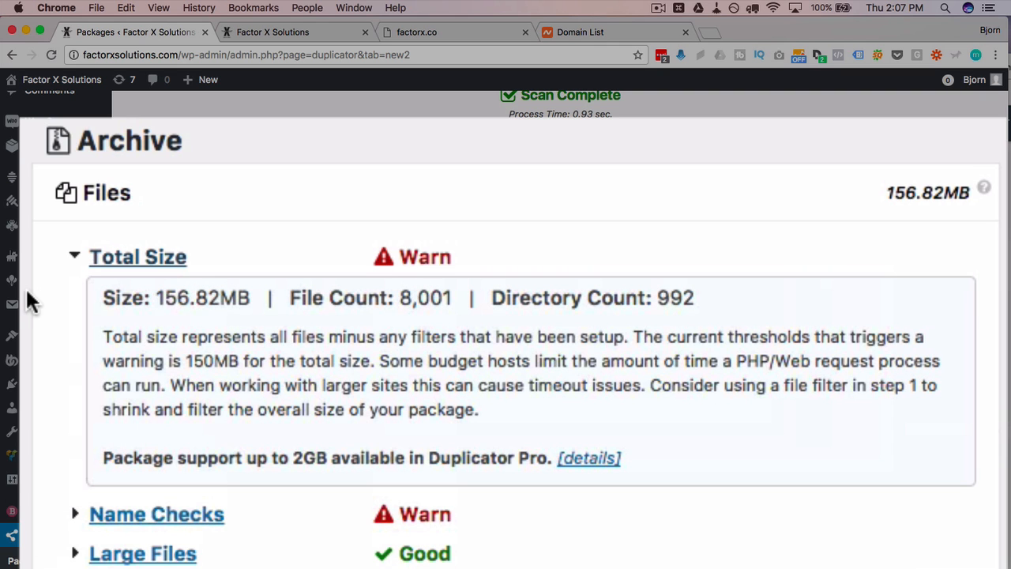
scroll(27, 294, down, 3)
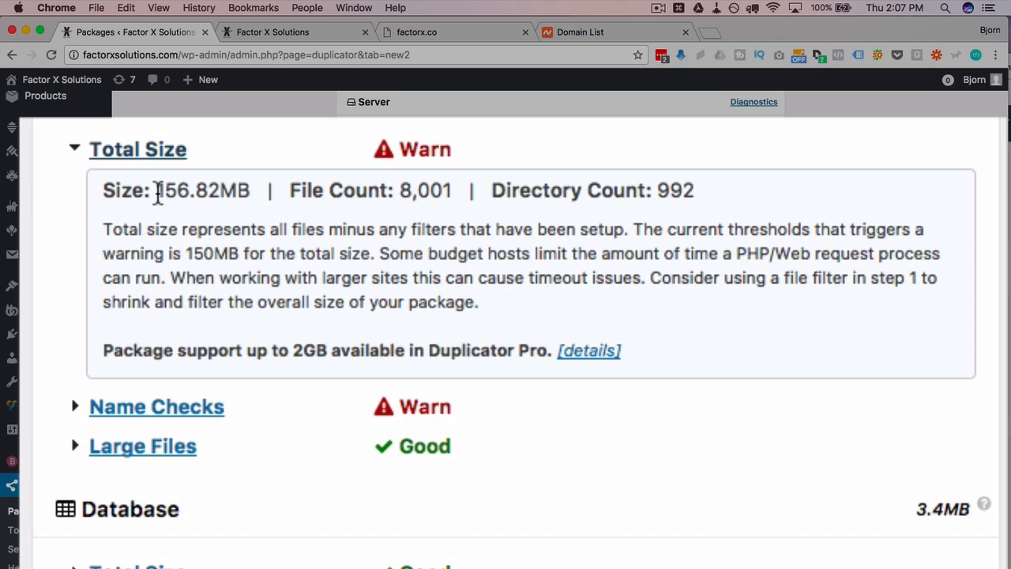
- Compare the 156.82MB size with the 150MB threshold and 2GB Pro limit, then expand Name Checks
drag(157, 192, 259, 194)
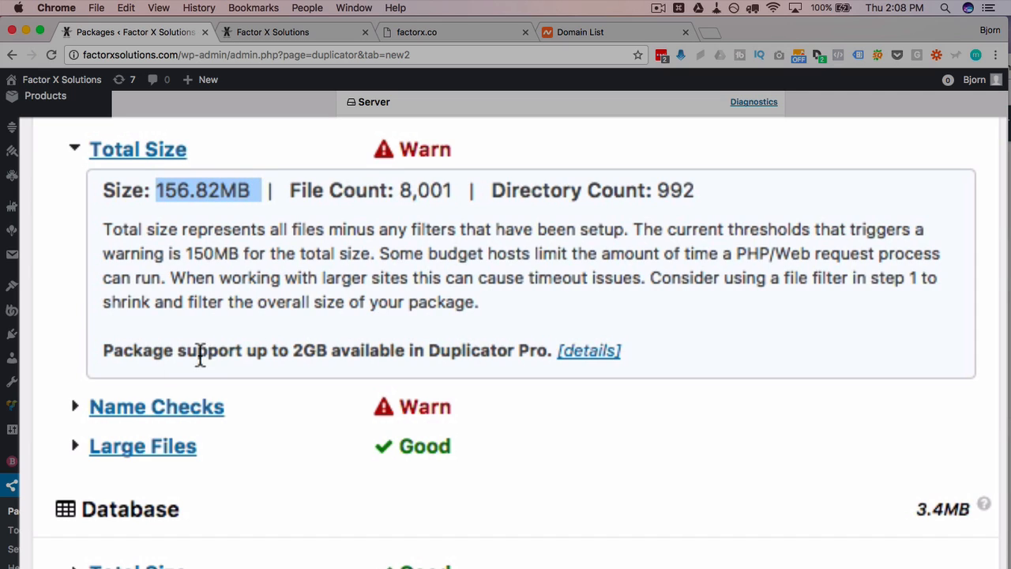
drag(294, 350, 329, 351)
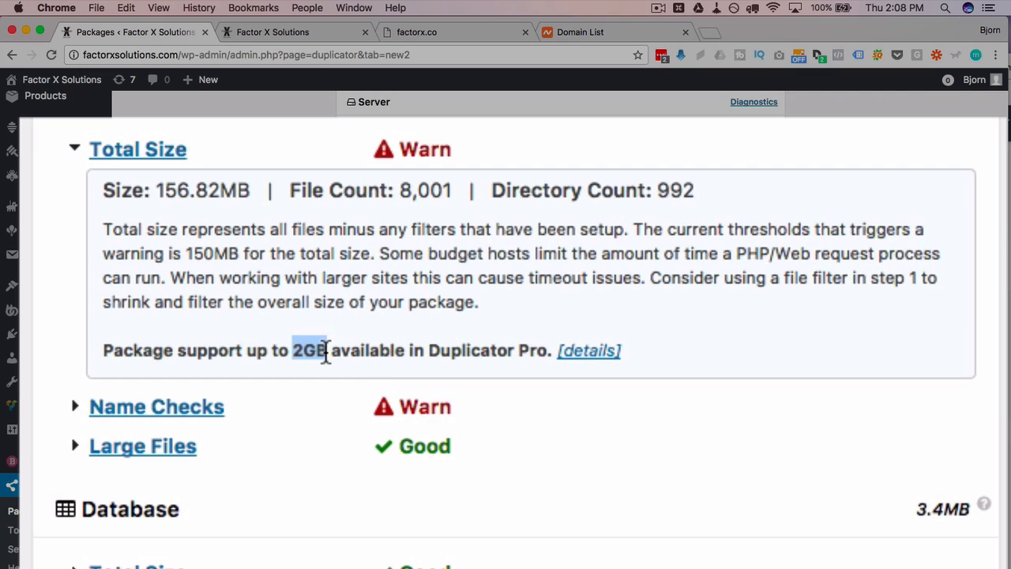
click(352, 422)
drag(186, 253, 243, 258)
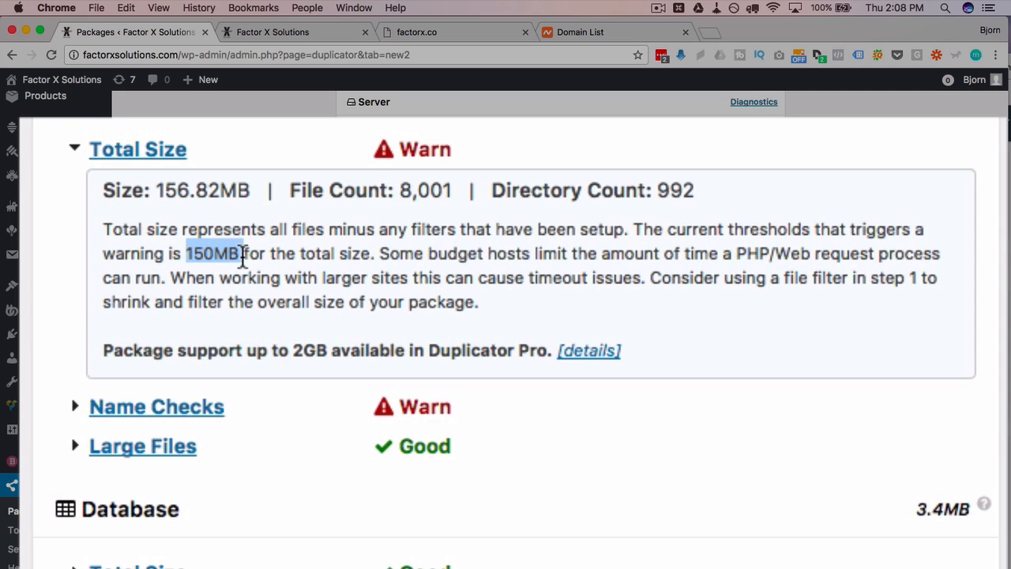
click(74, 154)
click(74, 193)
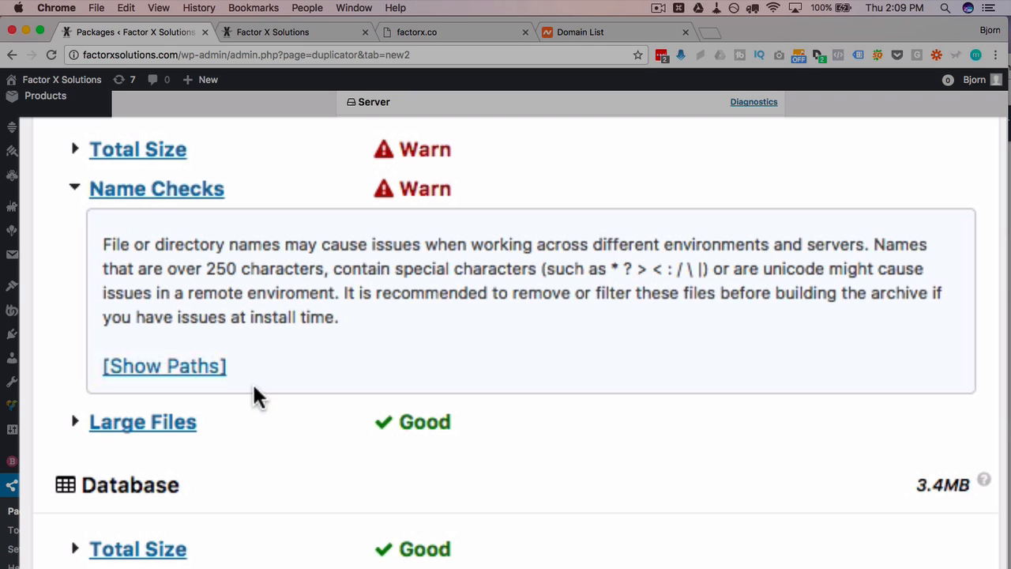
- Show the flagged paths, select the uploads-backup folder path, then collapse Name Checks
click(160, 378)
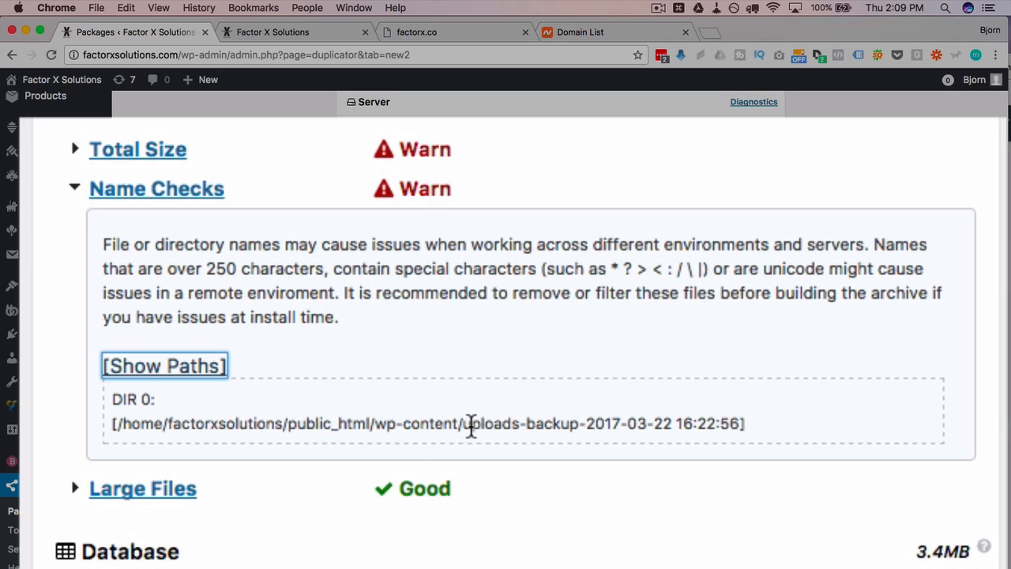
drag(465, 427, 743, 424)
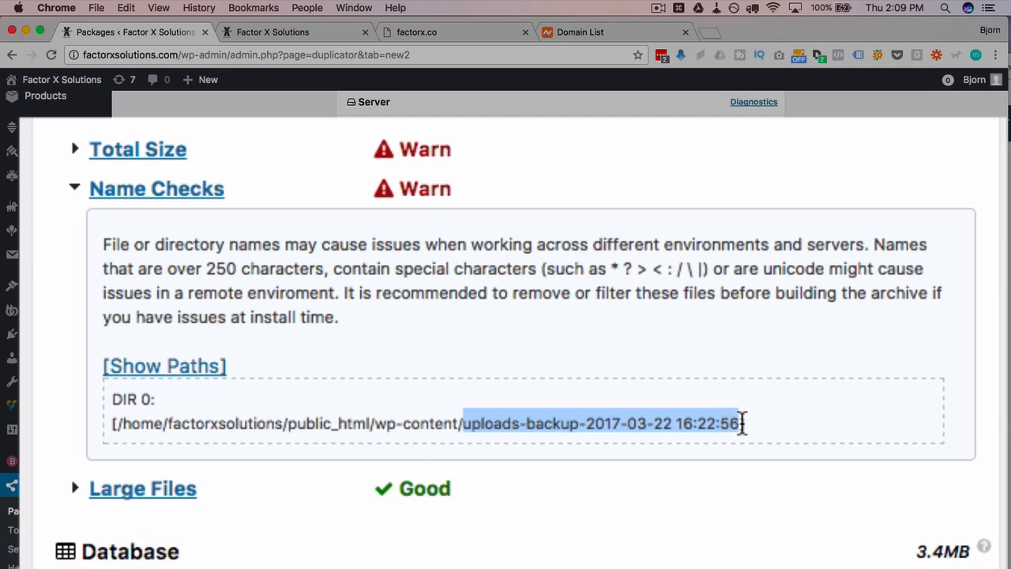
click(788, 437)
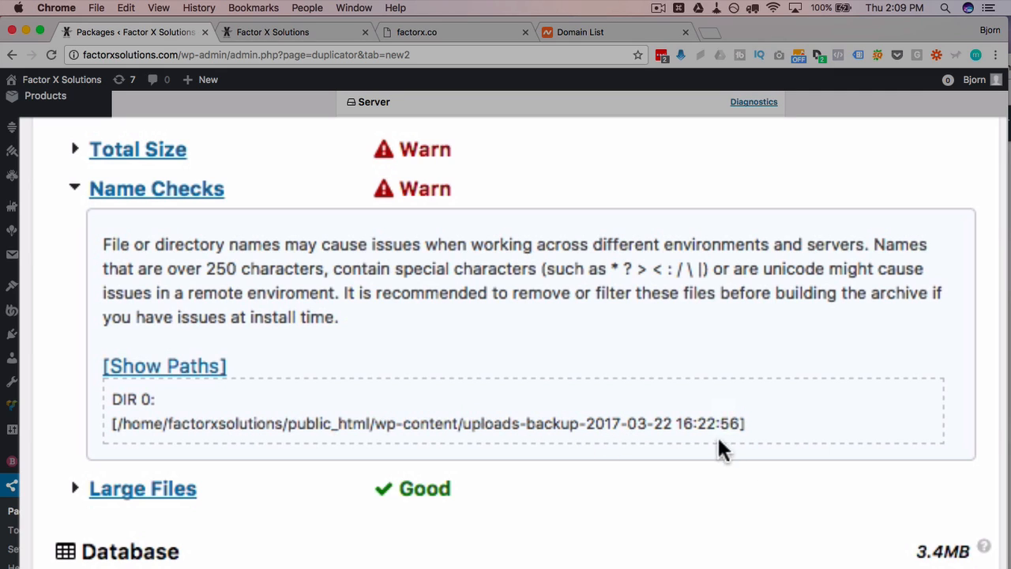
drag(694, 423, 708, 424)
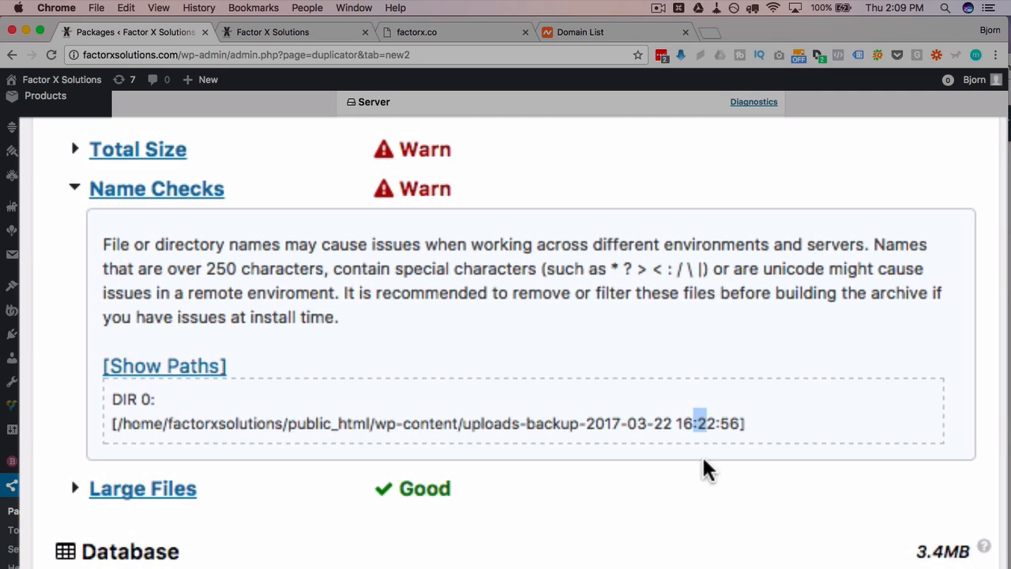
click(722, 424)
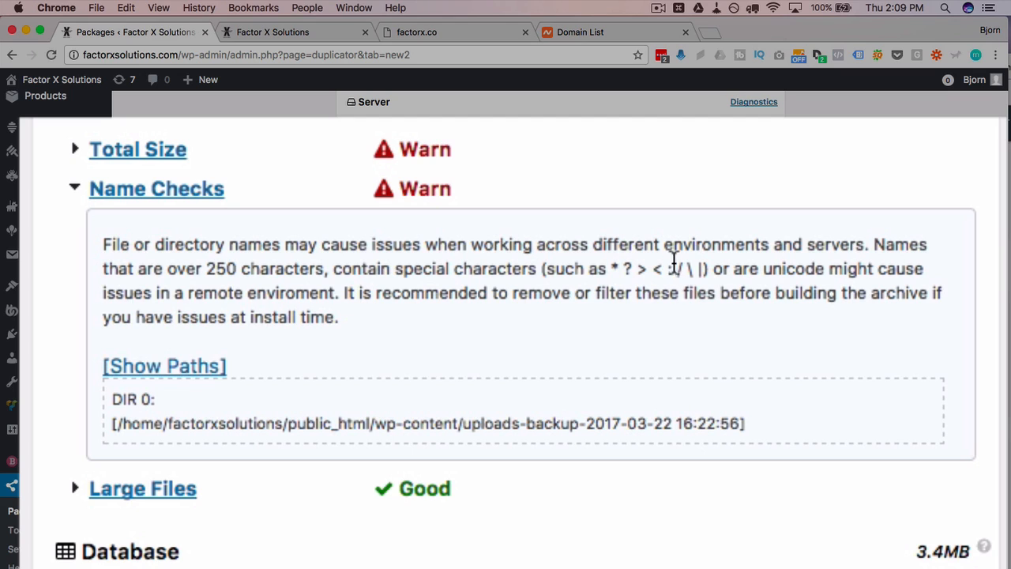
triple_click(114, 427)
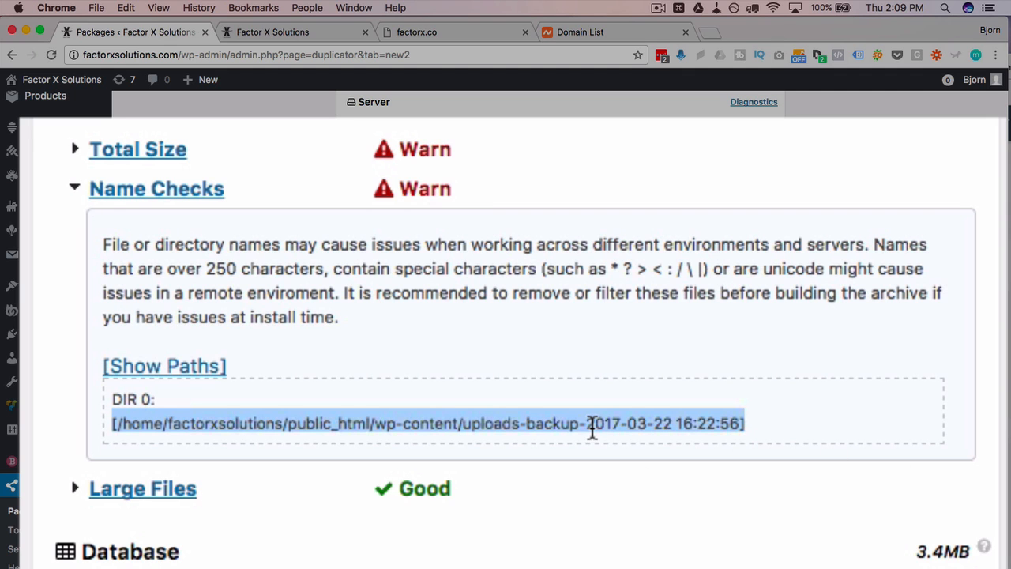
click(73, 190)
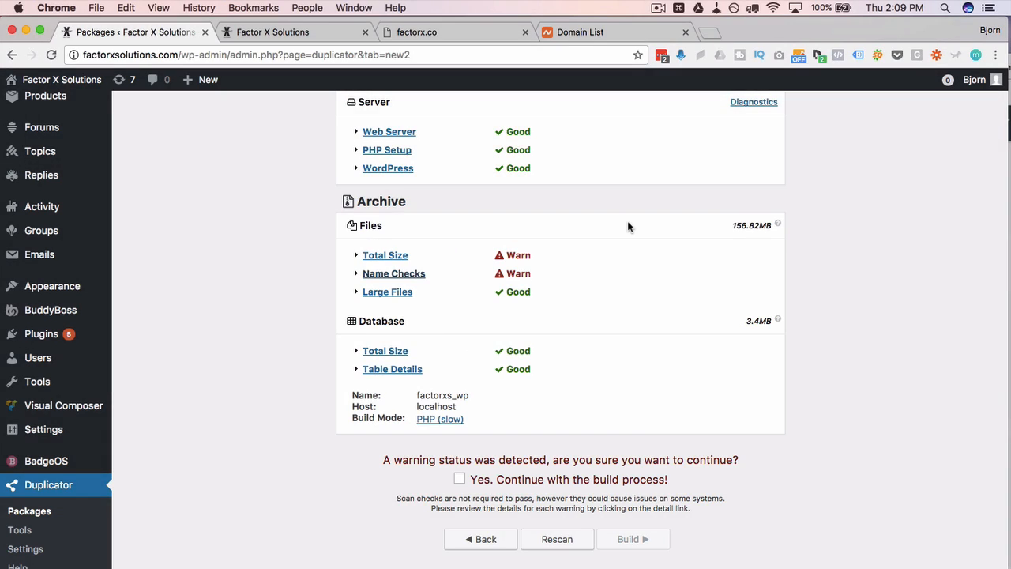
- Tick 'Yes. Continue with the build process!' to accept the scan warnings
scroll(294, 449, down, 1)
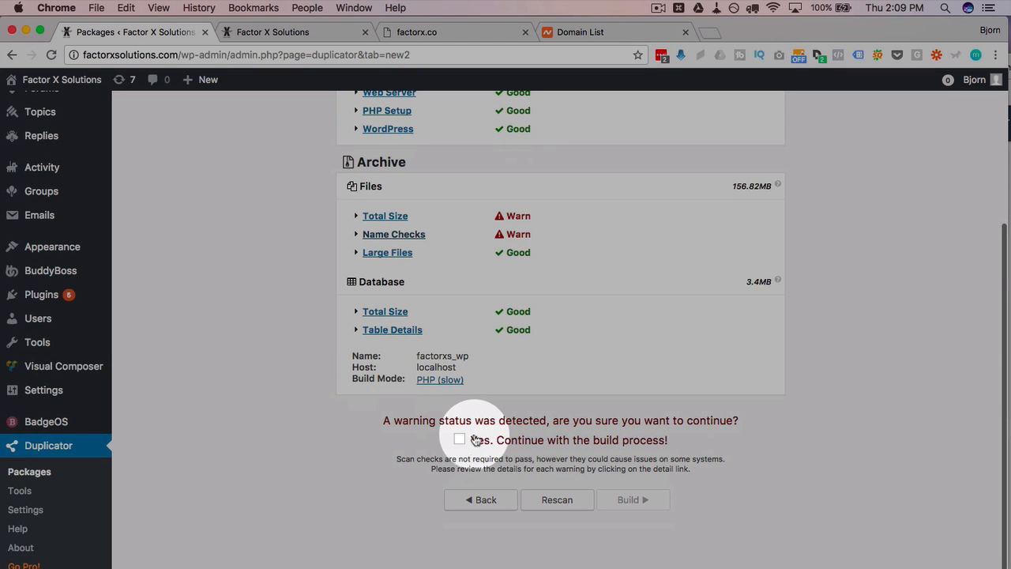
click(475, 440)
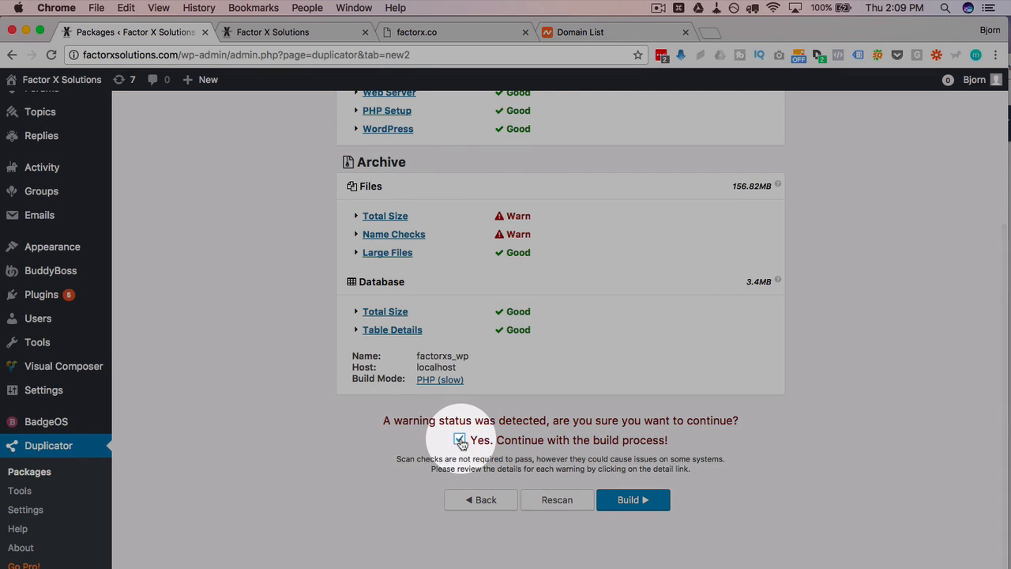
scroll(881, 409, up, 2)
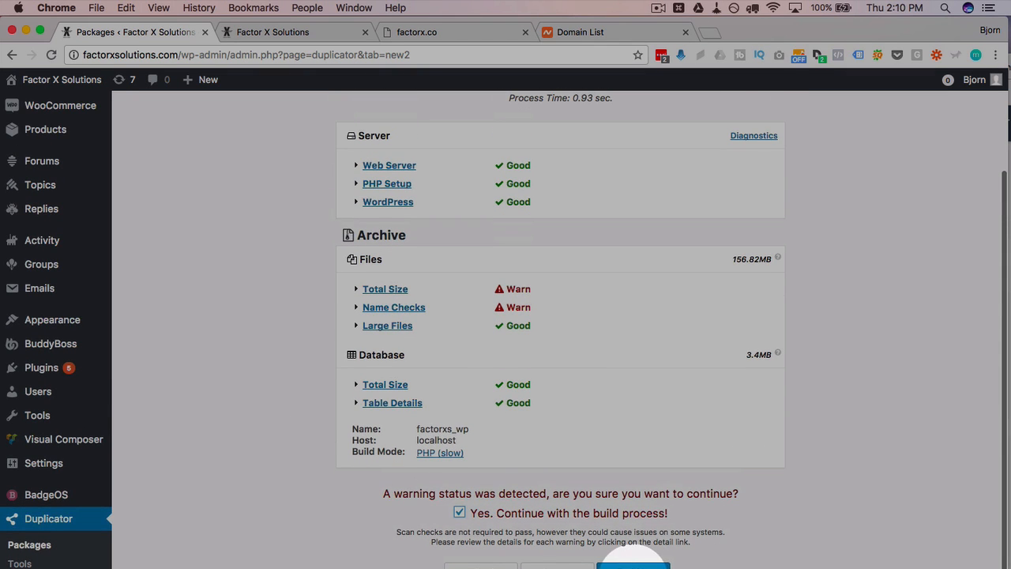
scroll(666, 553, down, 2)
- Build the package (completed in 22.05 sec), then download the installer and 98.03MB archive
click(632, 496)
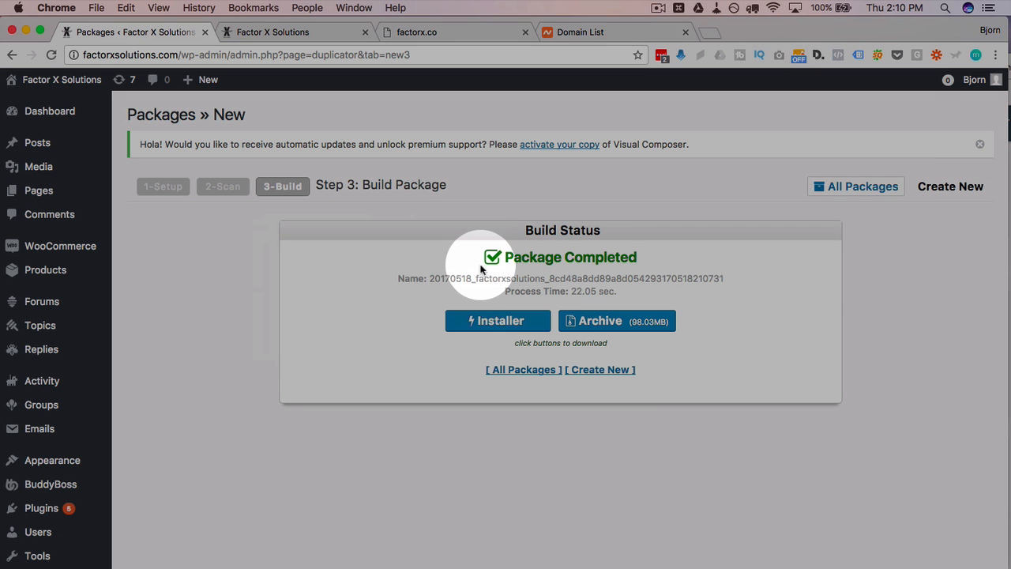
drag(500, 259, 657, 253)
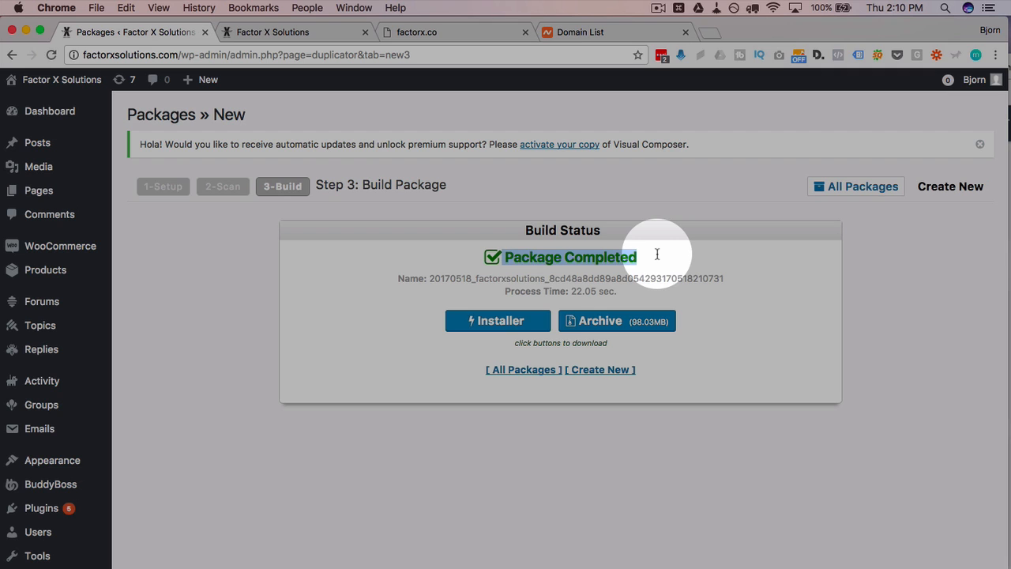
click(492, 259)
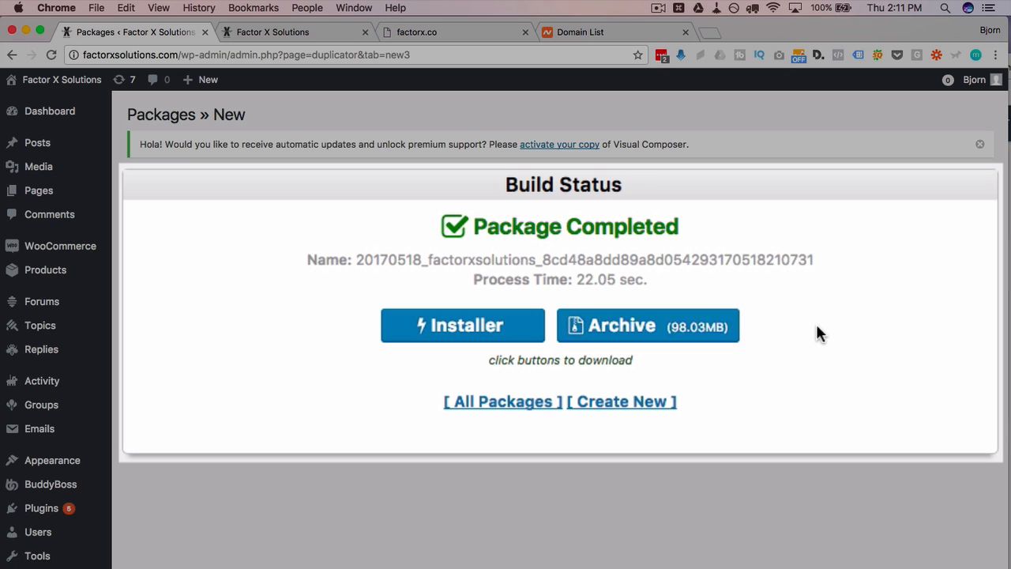
click(474, 336)
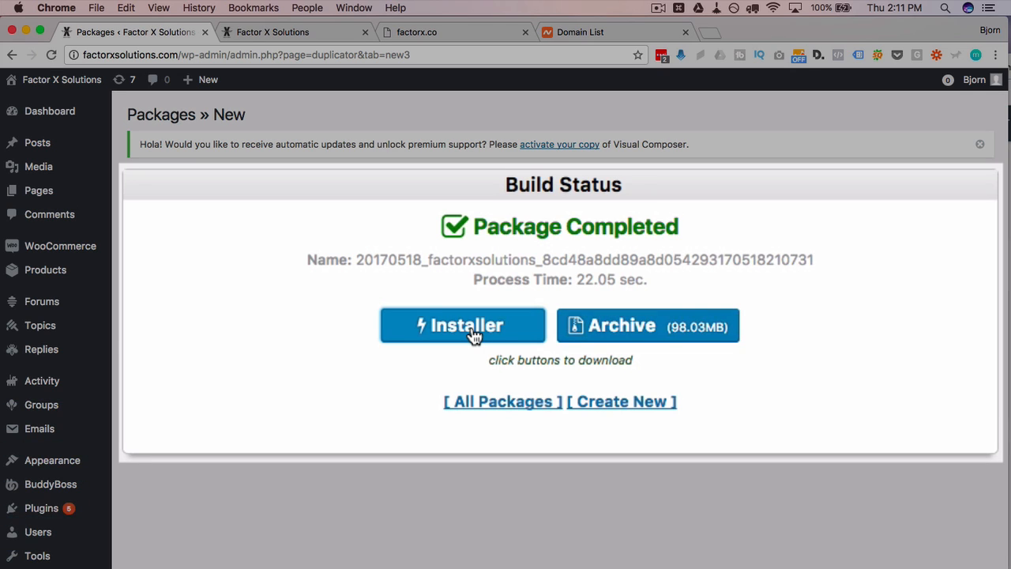
click(636, 336)
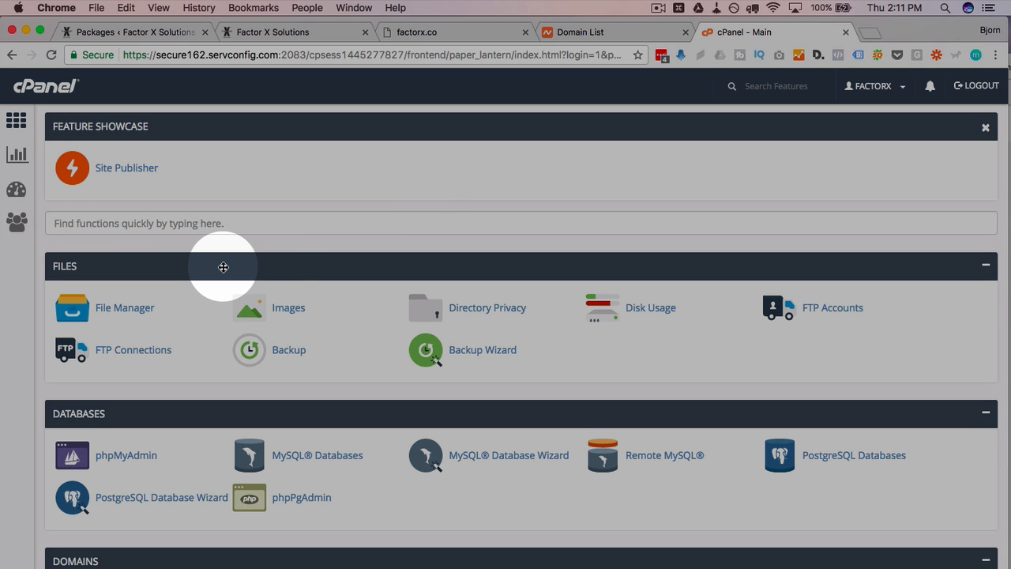
- Open cPanel File Manager and enter the public_html folder
scroll(223, 267, down, 1)
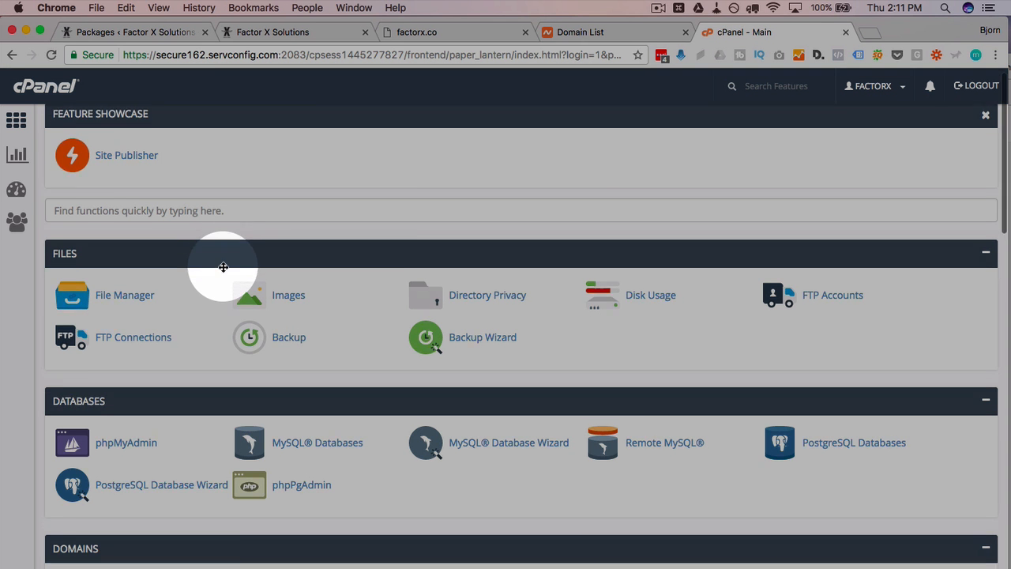
scroll(223, 267, down, 3)
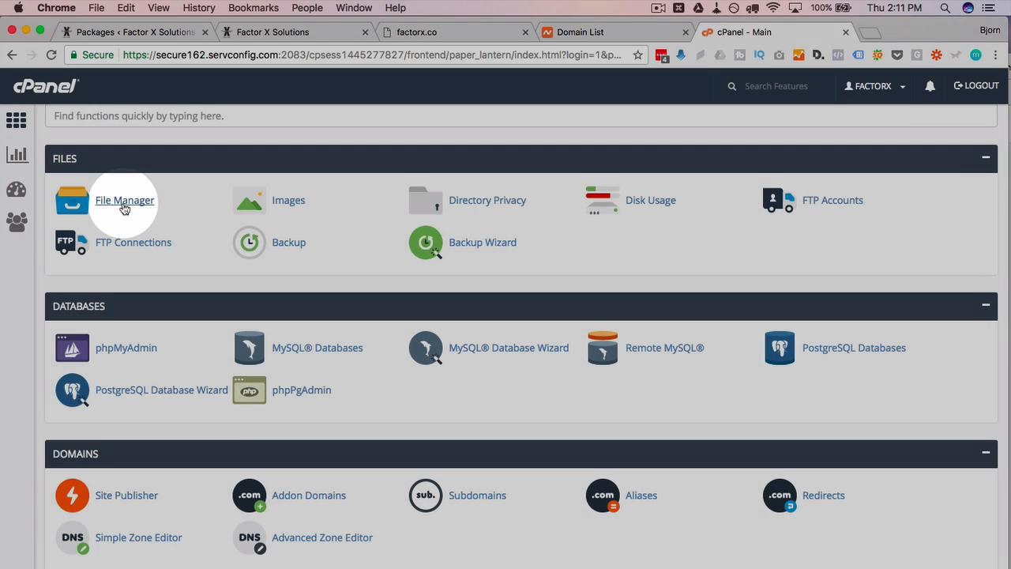
click(124, 201)
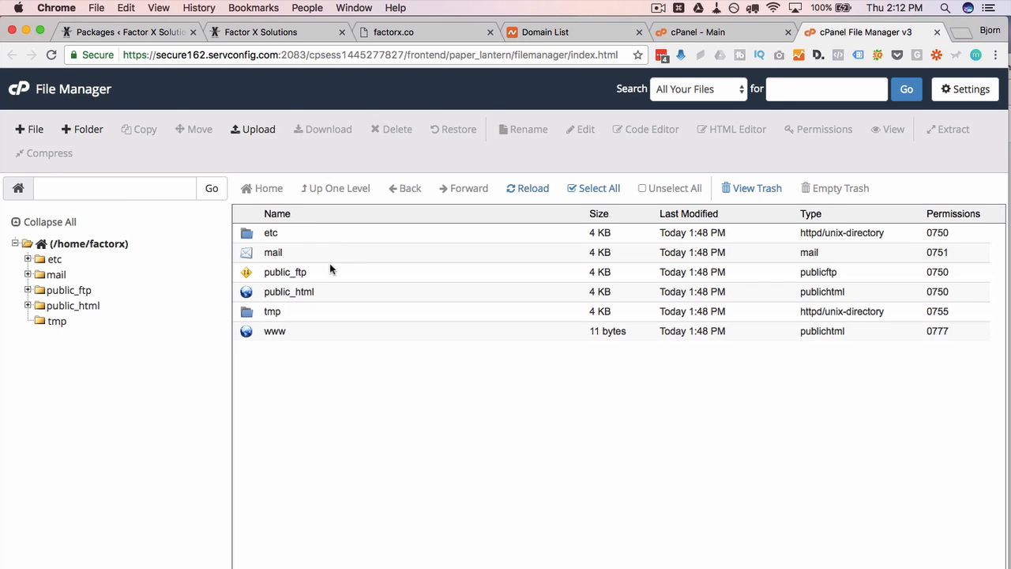
double_click(247, 293)
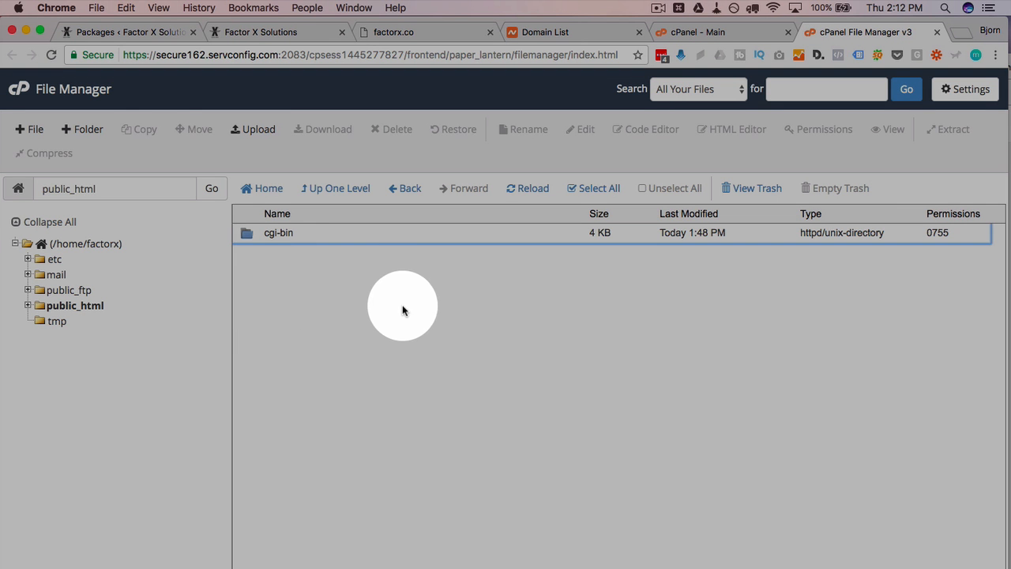
- Permanently delete the cgi-bin folder, skipping the trash, then go to the Upload page
click(254, 234)
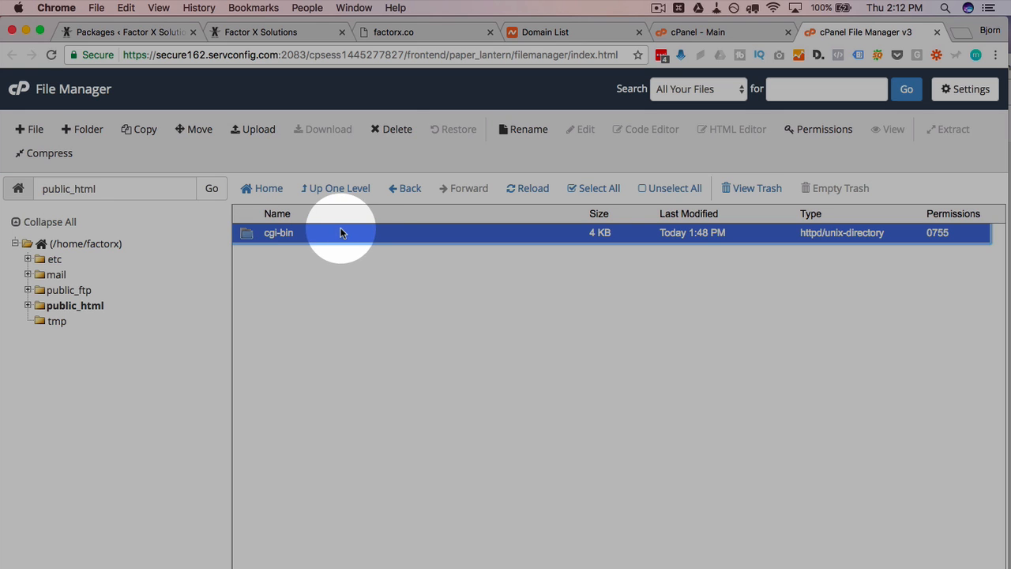
click(389, 131)
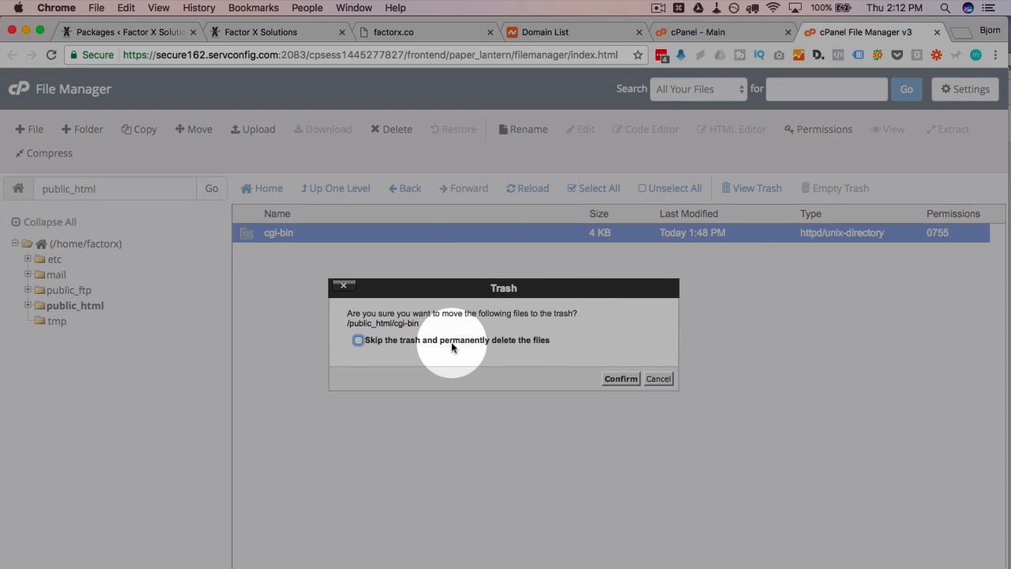
click(452, 343)
click(621, 378)
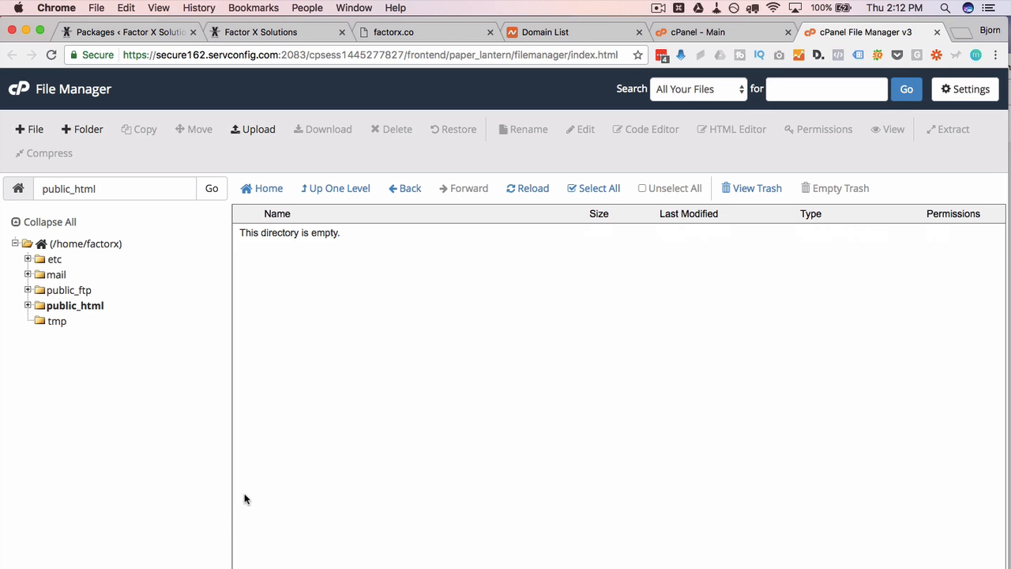
click(253, 130)
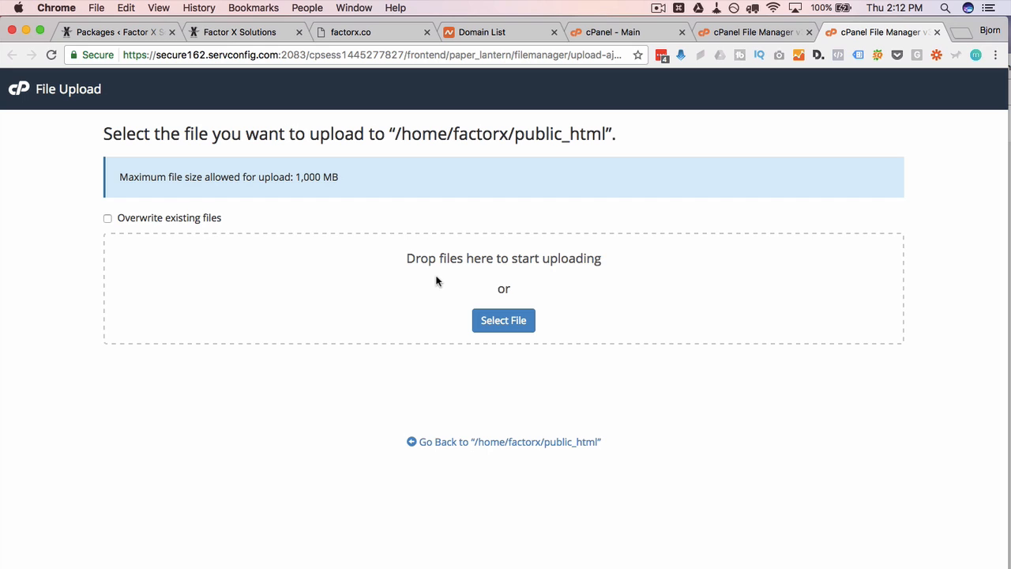
- Upload the 20170518_factorxsolutions archive zip and installer.php, then reload the public_html listing
click(506, 323)
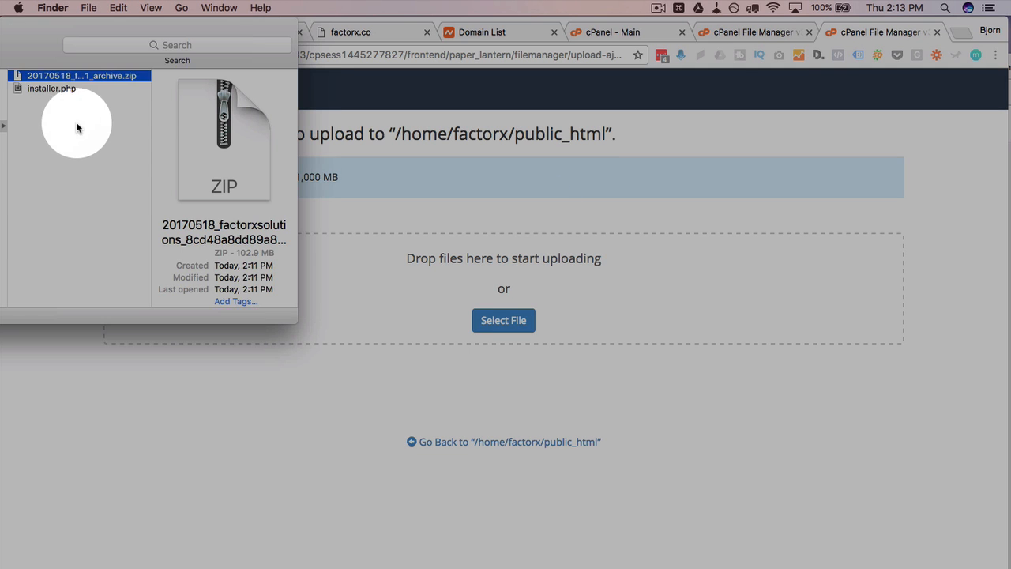
drag(76, 121, 388, 296)
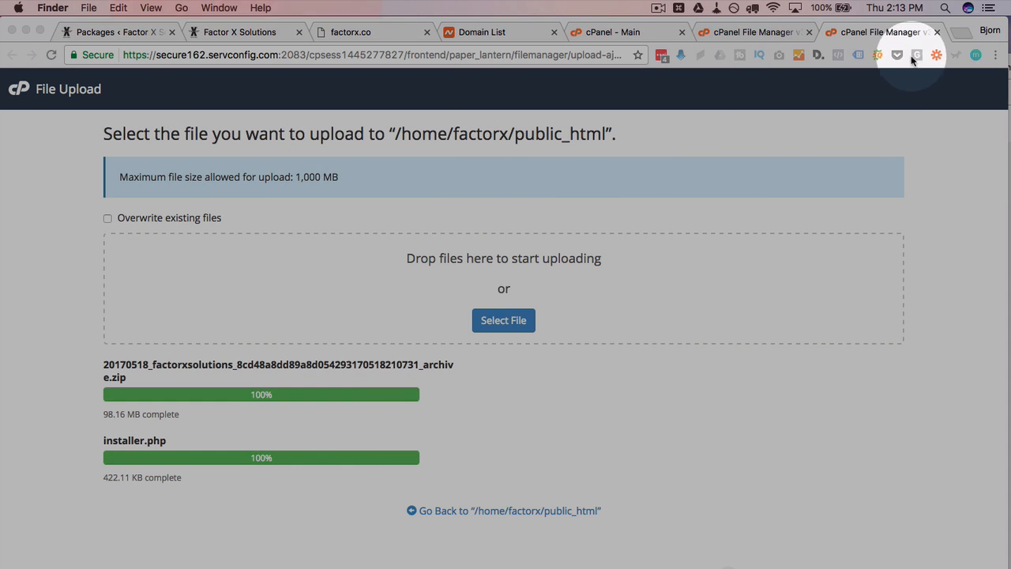
click(940, 34)
click(938, 32)
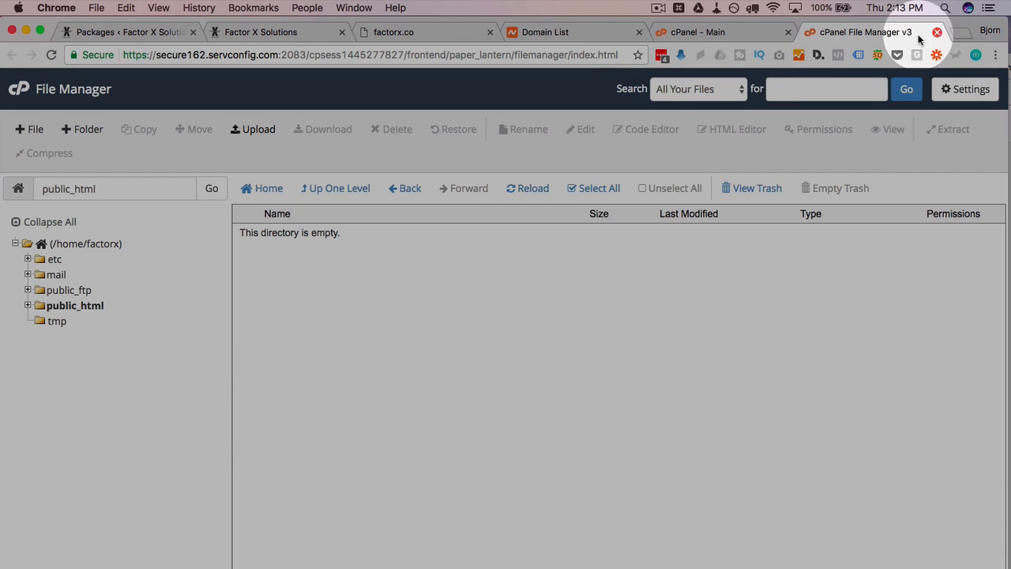
click(374, 273)
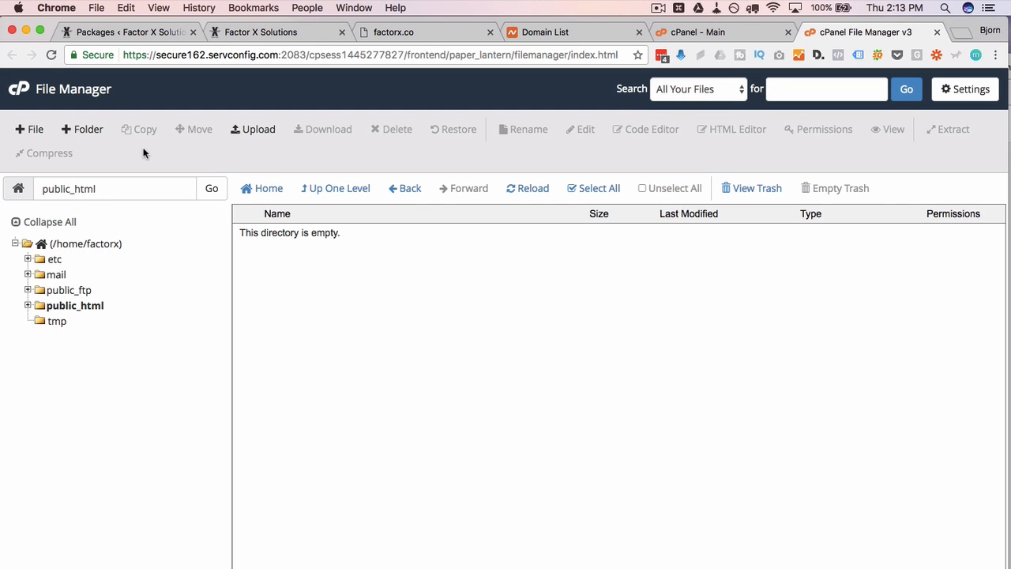
click(527, 189)
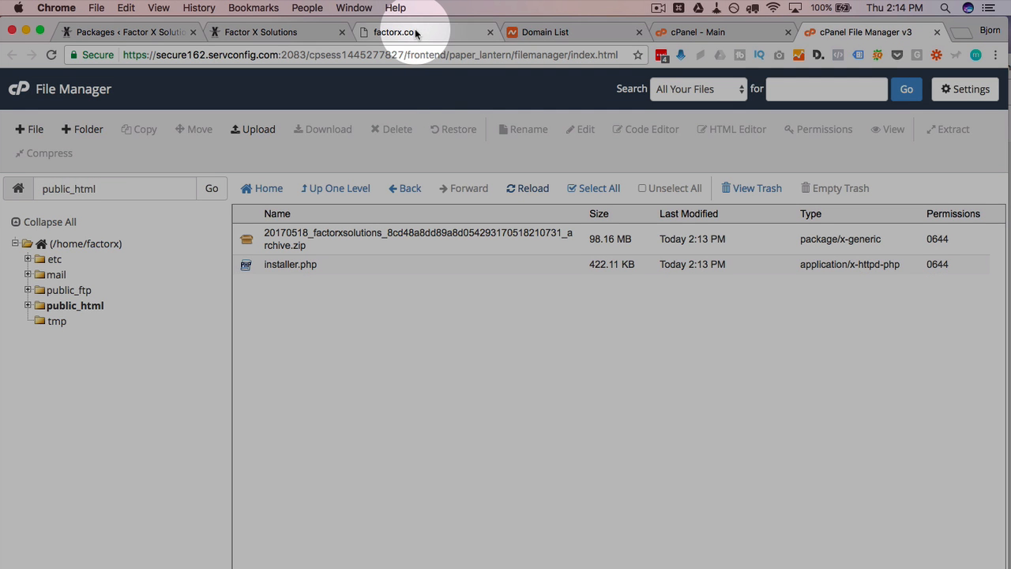
- Open factorx.co's management page from the Namecheap Domain List, scrolled to its Nameservers section
click(415, 32)
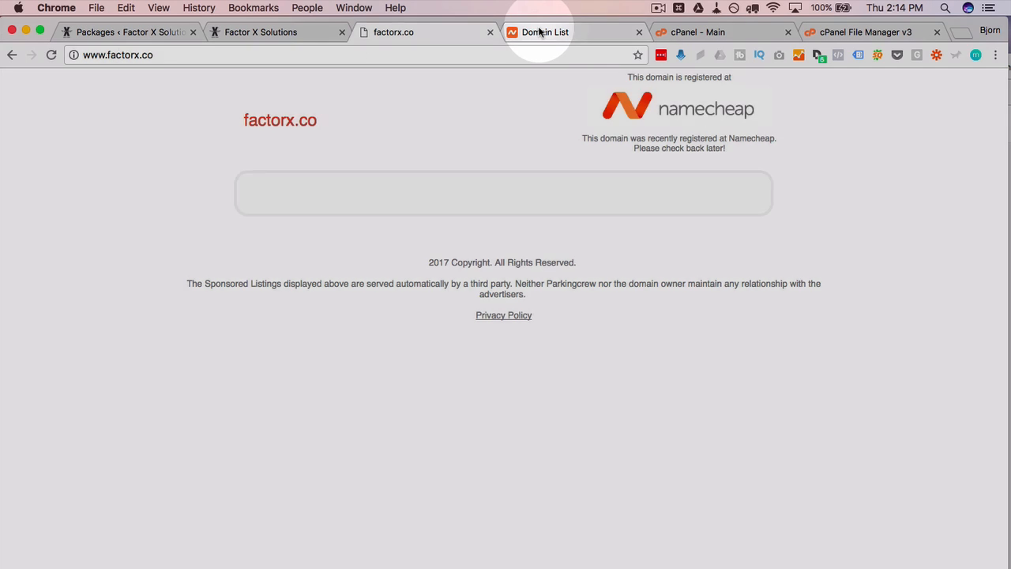
click(541, 33)
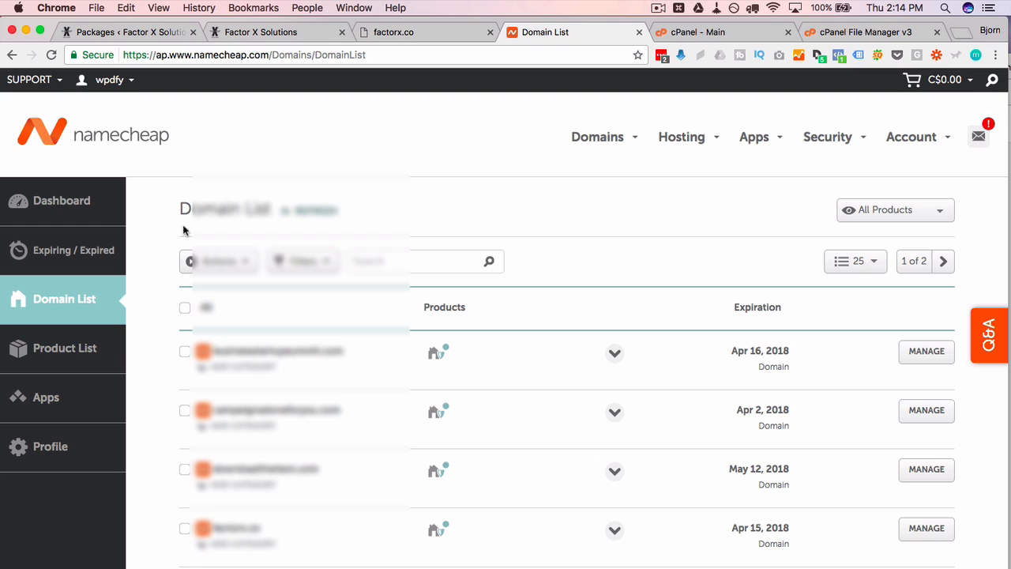
scroll(146, 303, down, 1)
scroll(147, 303, down, 5)
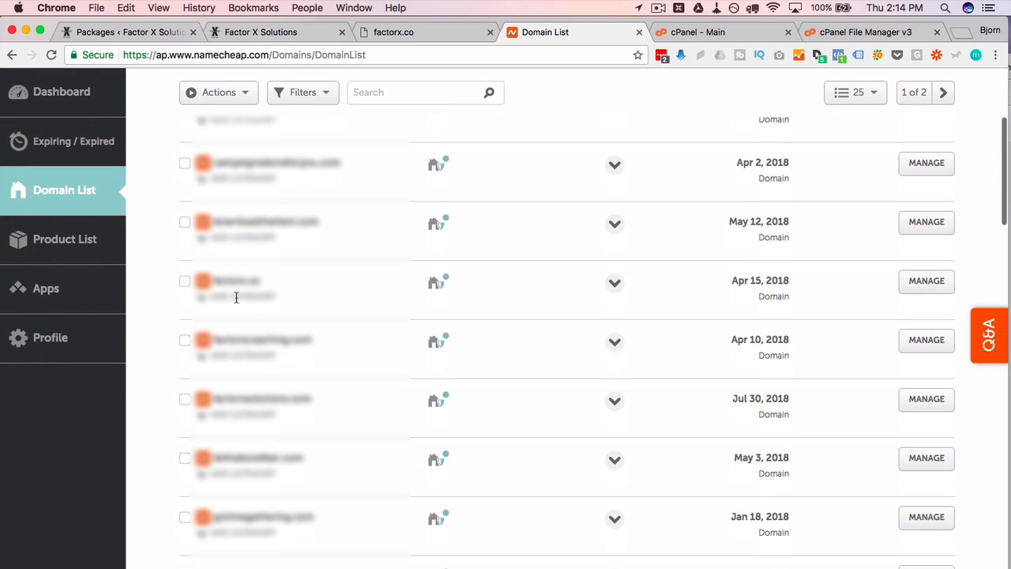
click(922, 286)
scroll(441, 215, down, 5)
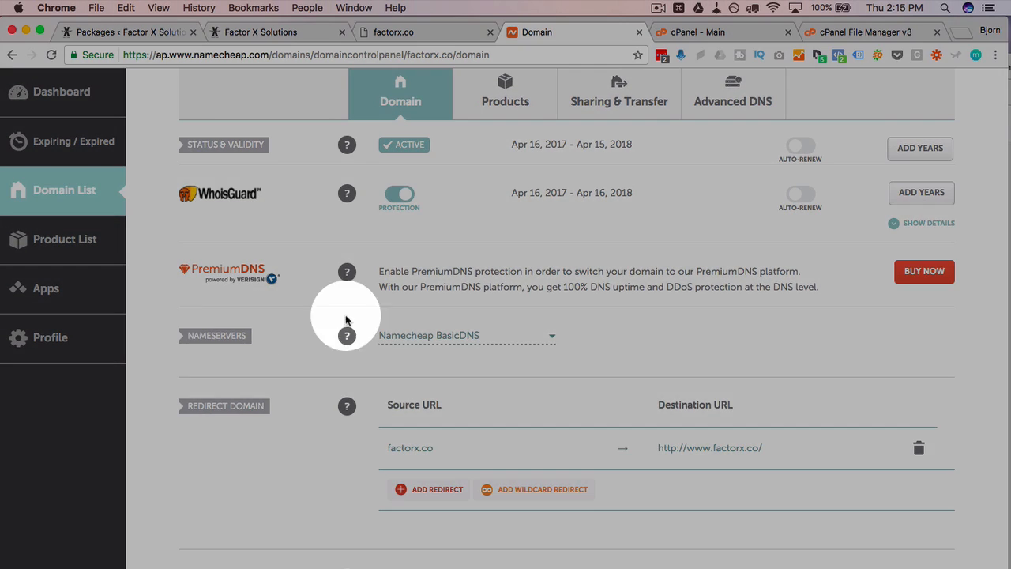
- Switch factorx.co to Custom DNS with ns1.wpdoneforyou.com and ns2.wpdoneforyou.com, then view the factorx.co page
click(551, 336)
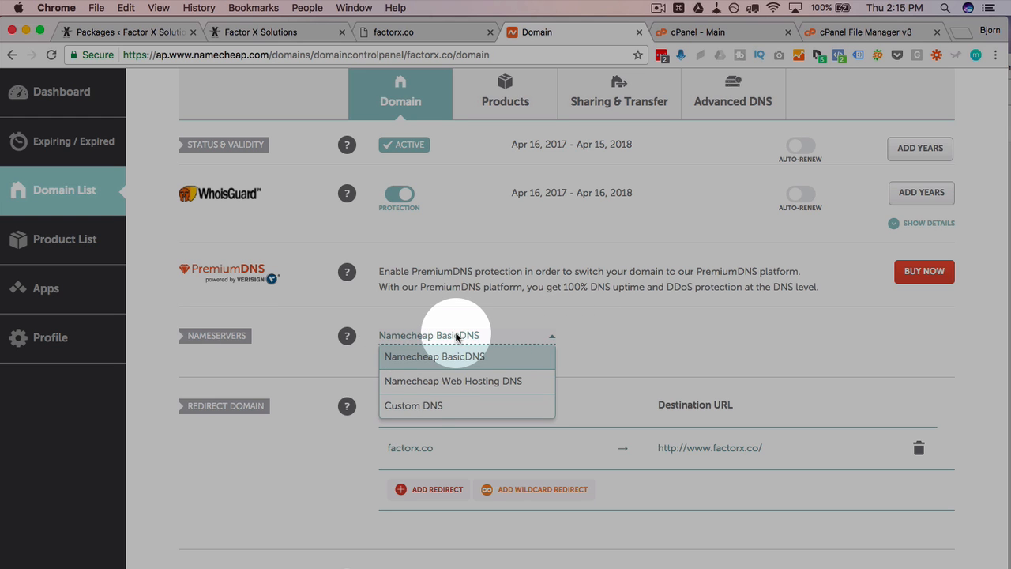
click(414, 405)
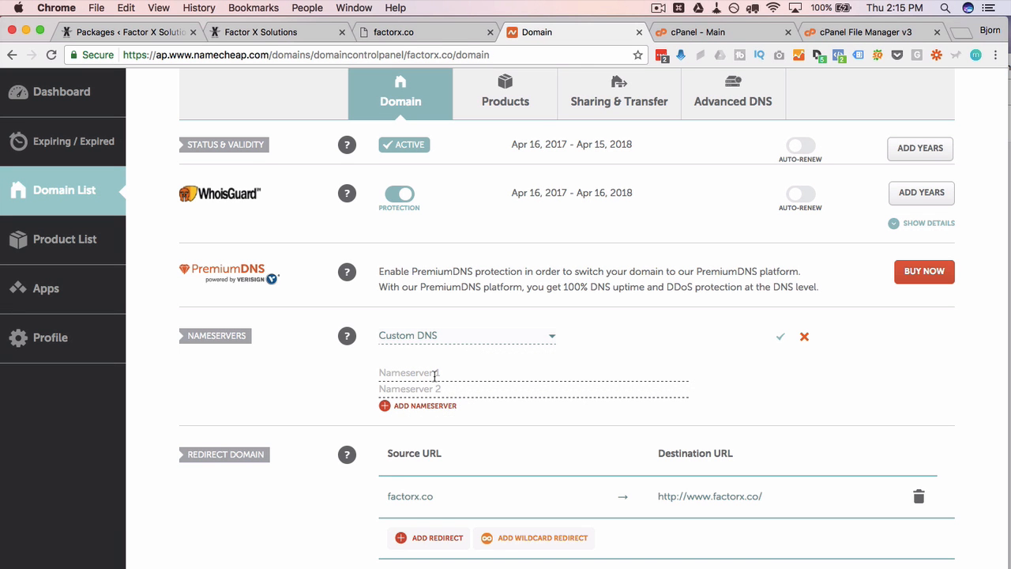
click(434, 377)
text(ns1.wpdoneforyou.com)
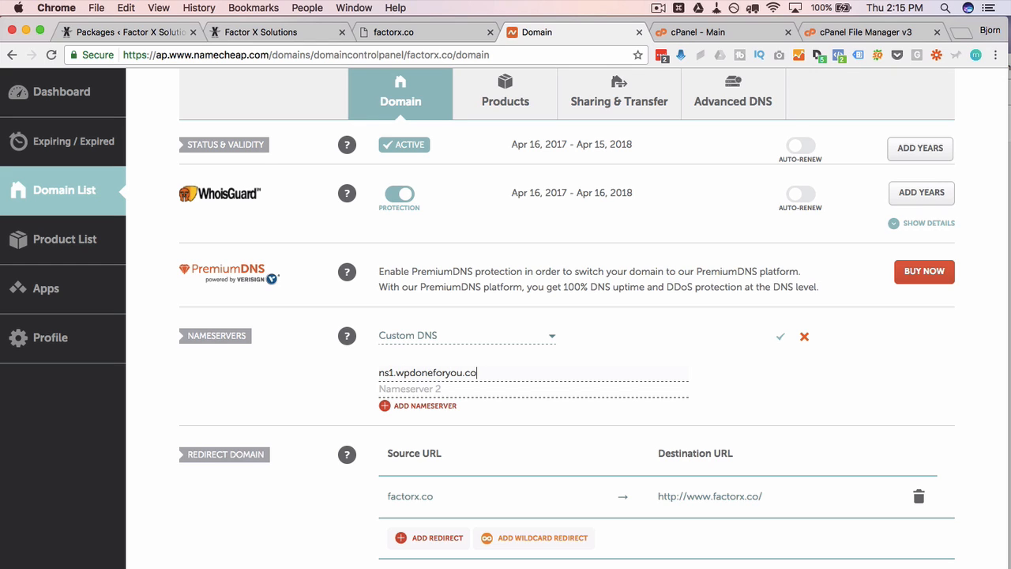
text(ns2.wpdoneforyou.com)
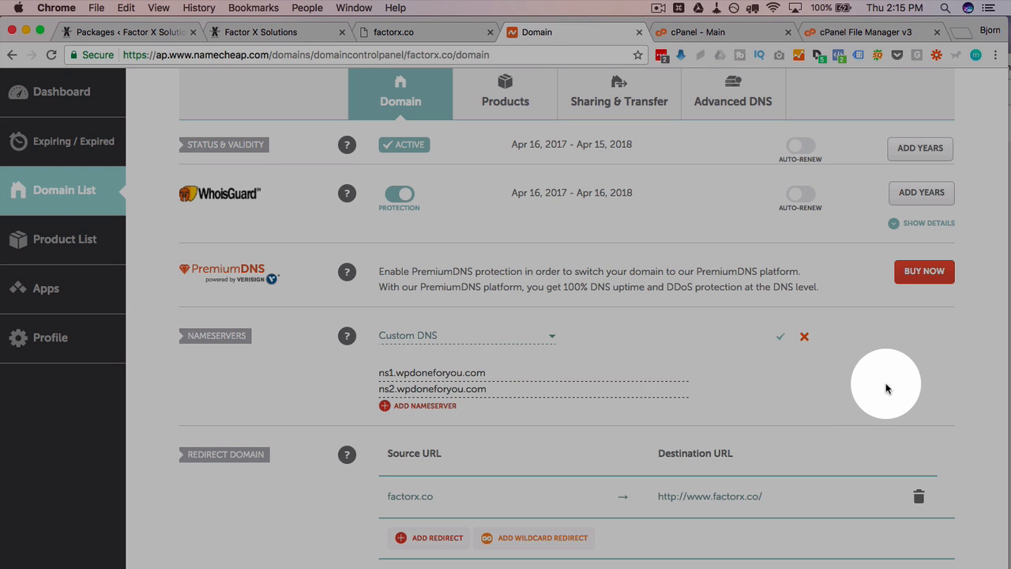
click(780, 336)
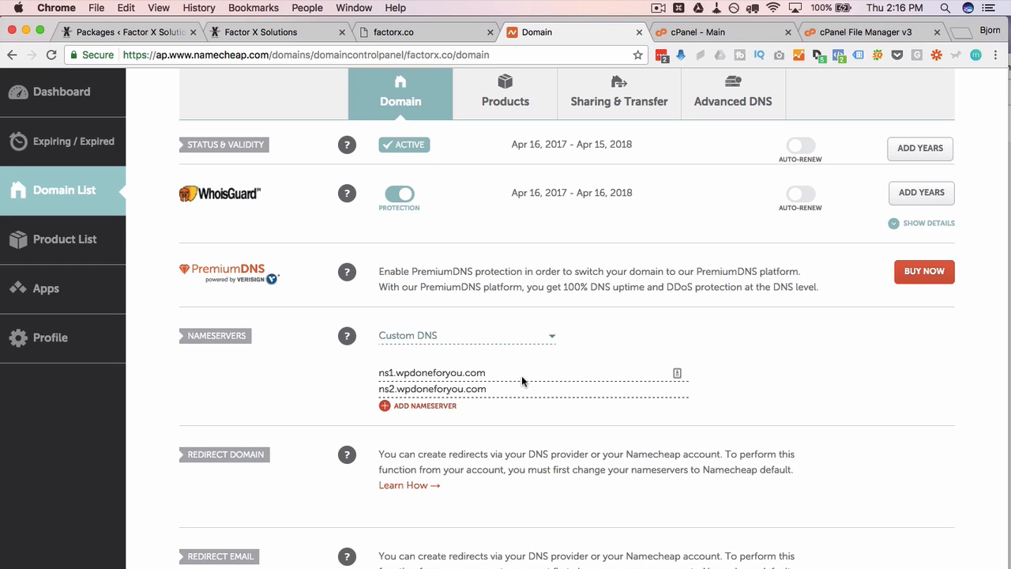
click(409, 35)
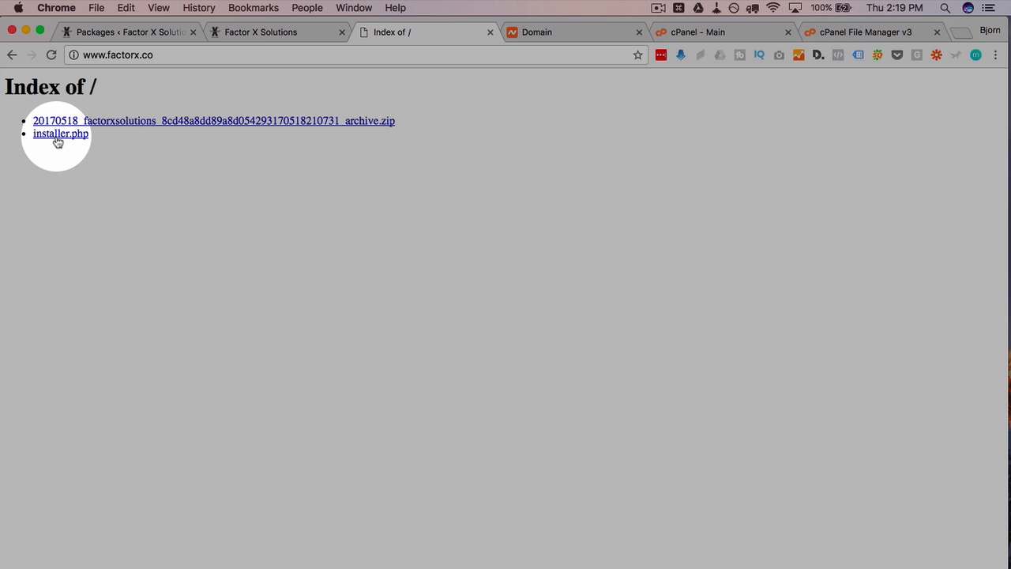
- Launch the Duplicator installer via installer.php in the factorx.co Index of / listing
click(58, 141)
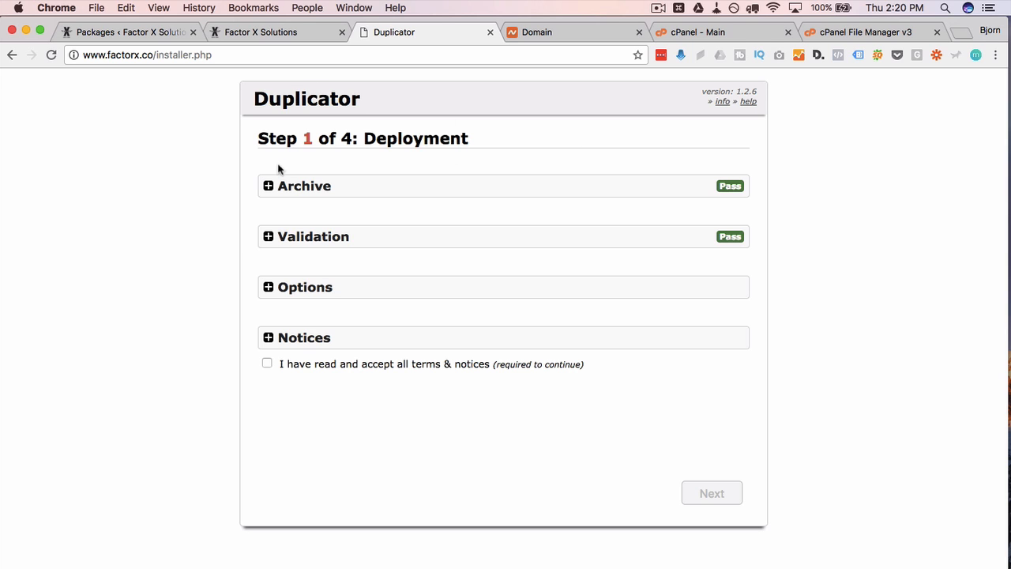
- Review the Archive details, noting its detection status and 98.16MB size
click(269, 187)
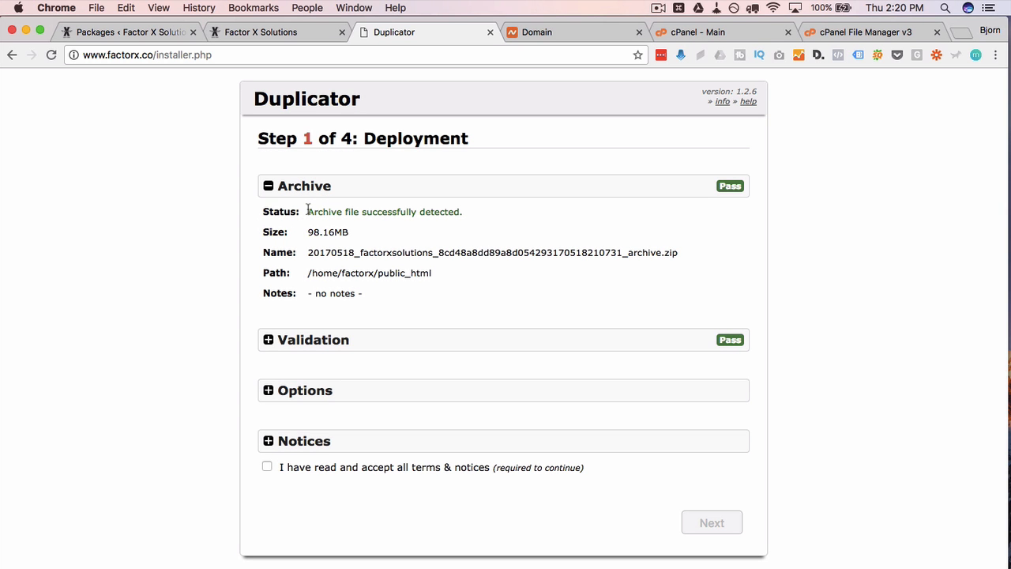
drag(307, 209, 474, 213)
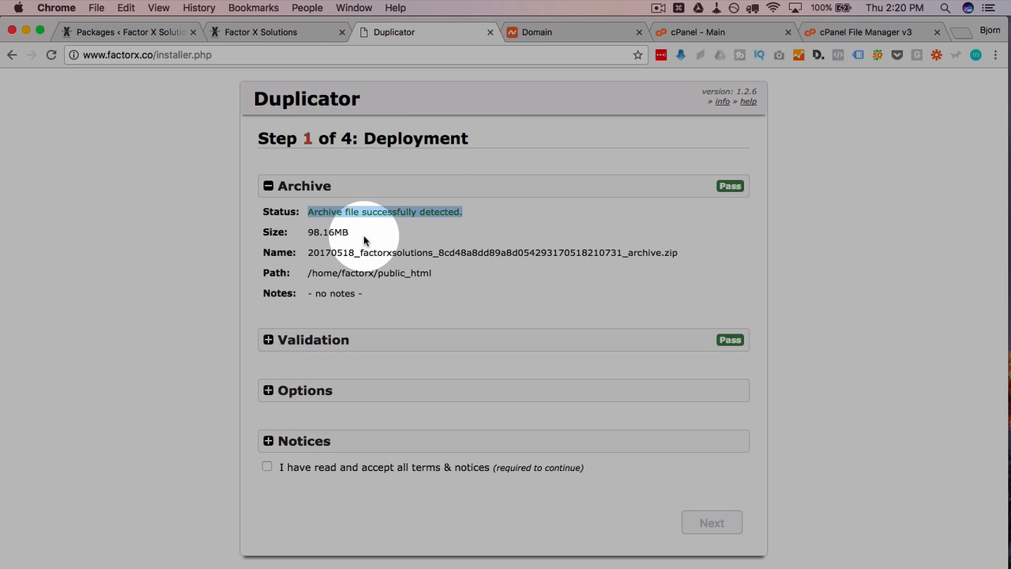
drag(350, 231, 308, 234)
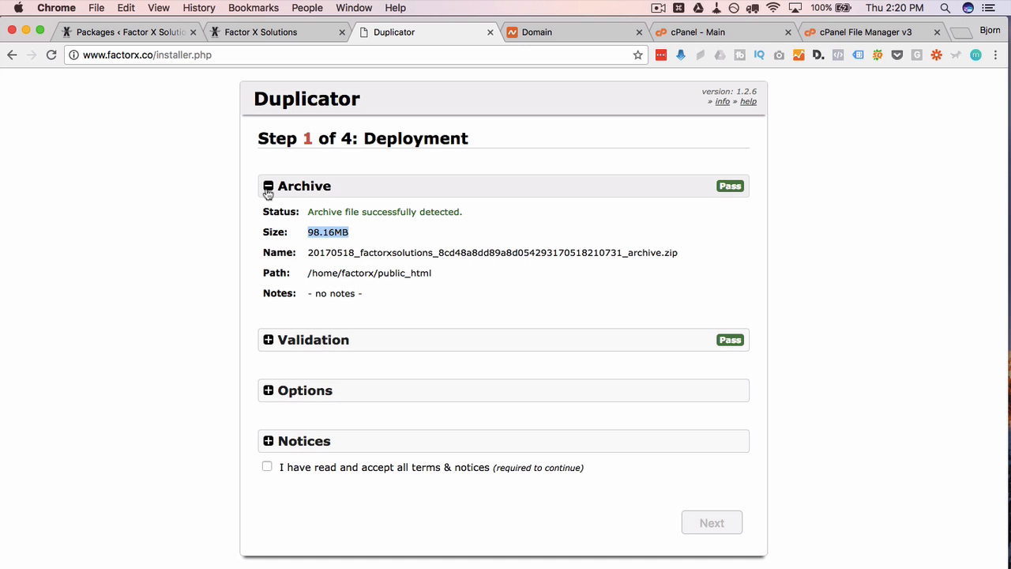
click(269, 187)
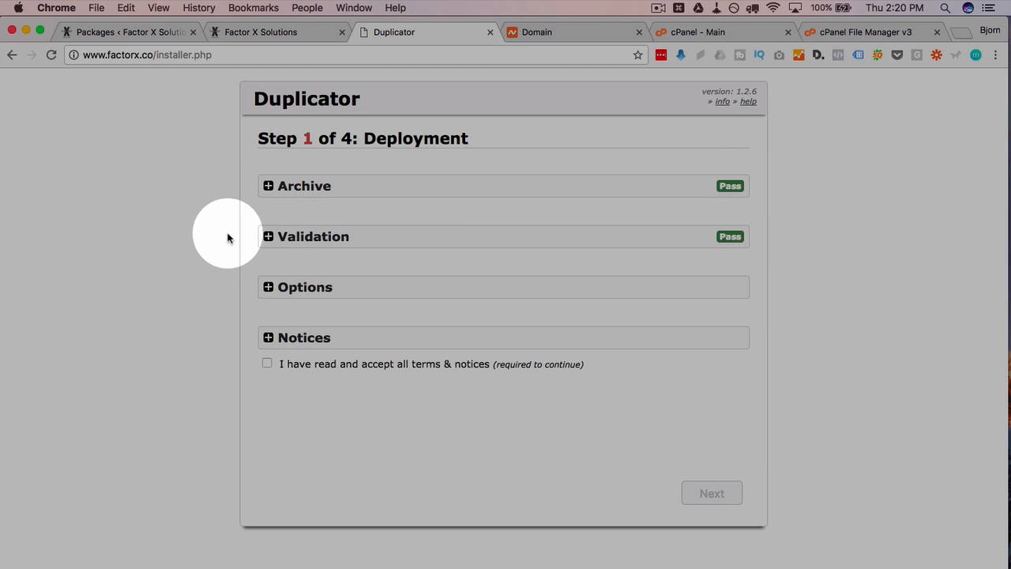
- Check the Validation results, then expand the advanced deployment Options
click(269, 237)
scroll(253, 330, down, 2)
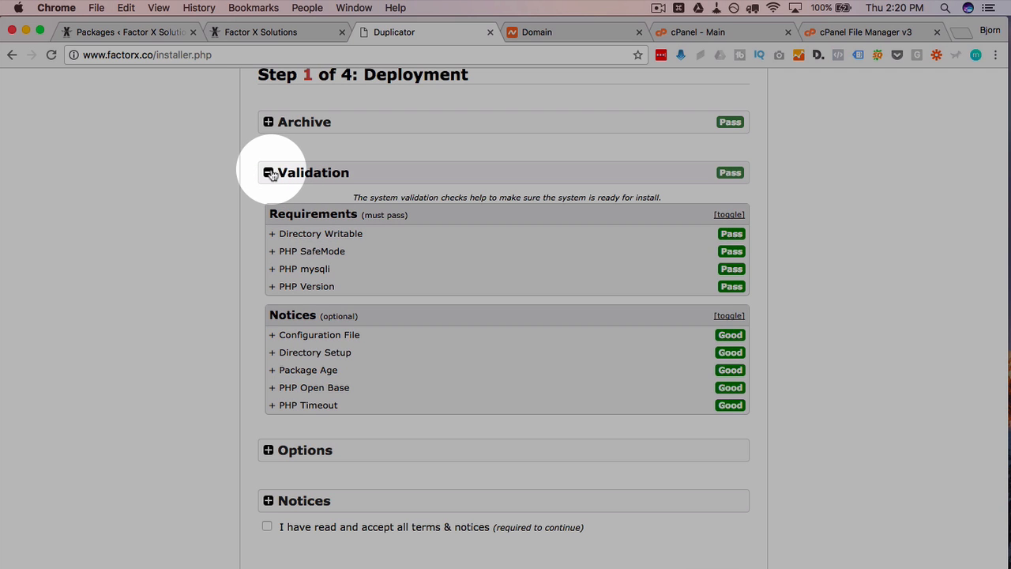
click(268, 173)
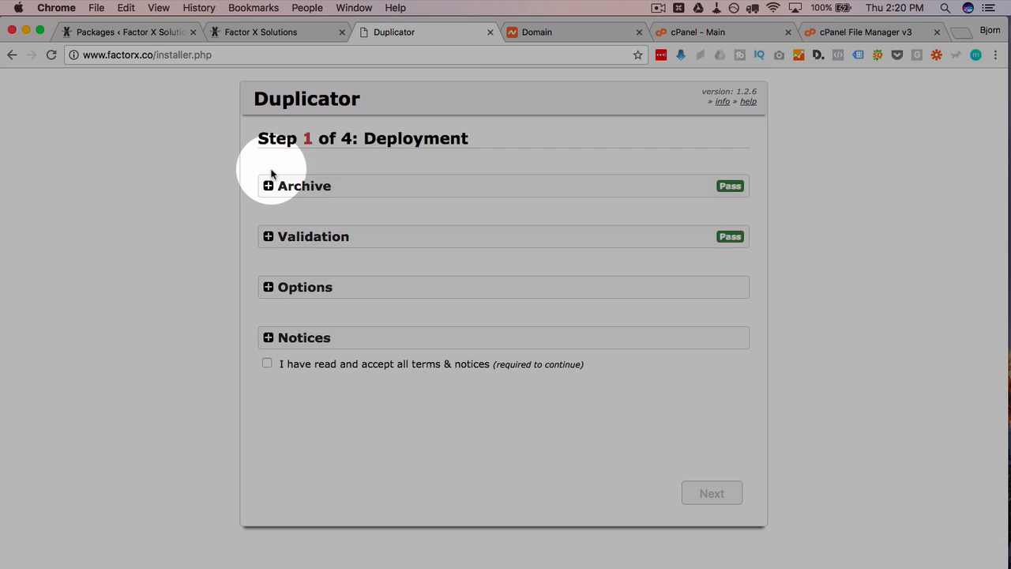
click(268, 287)
scroll(253, 324, down, 1)
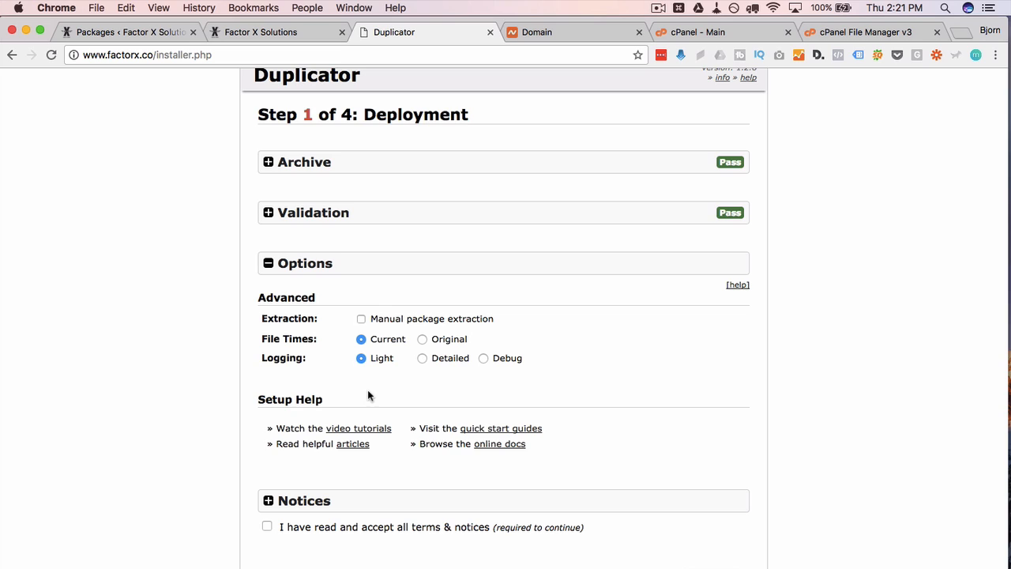
- Try Detailed and Debug logging, settle back on Light, and collapse the Options section
double_click(284, 360)
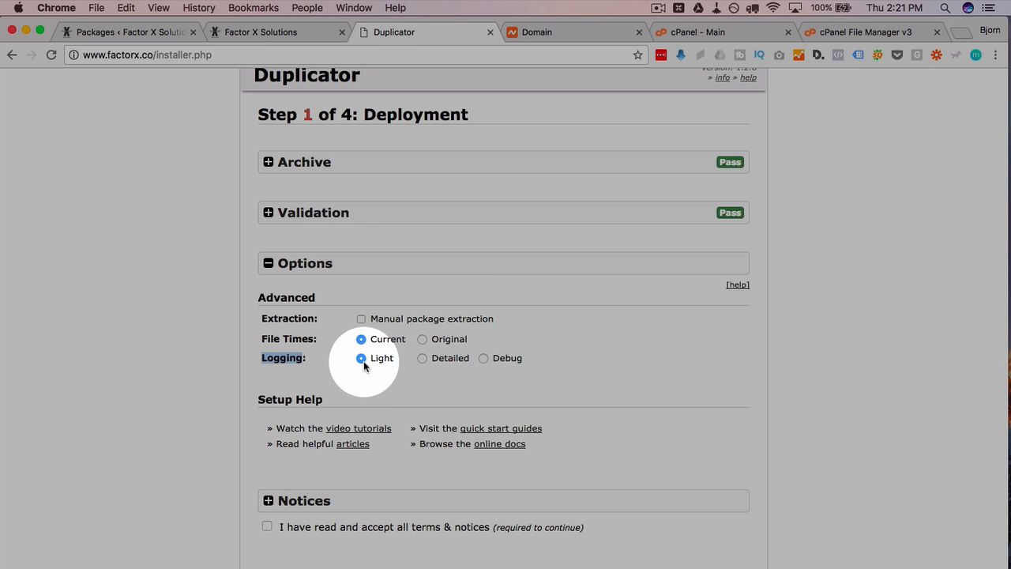
click(422, 358)
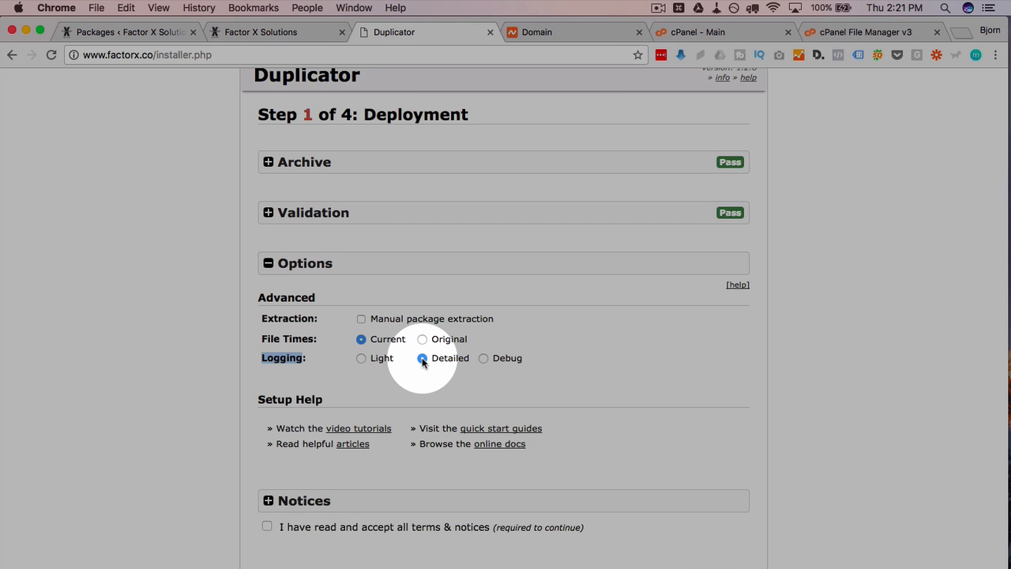
click(483, 359)
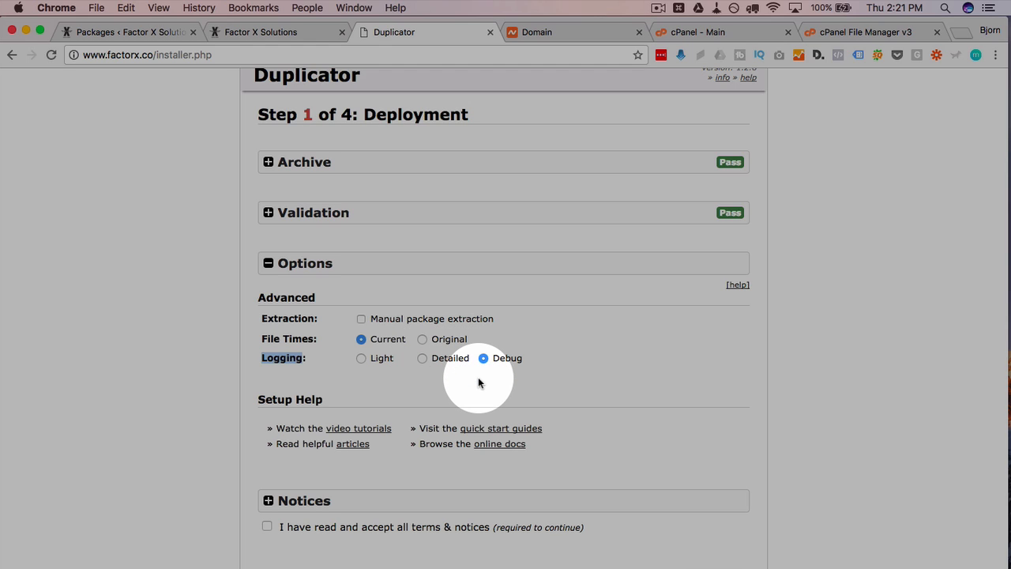
click(361, 358)
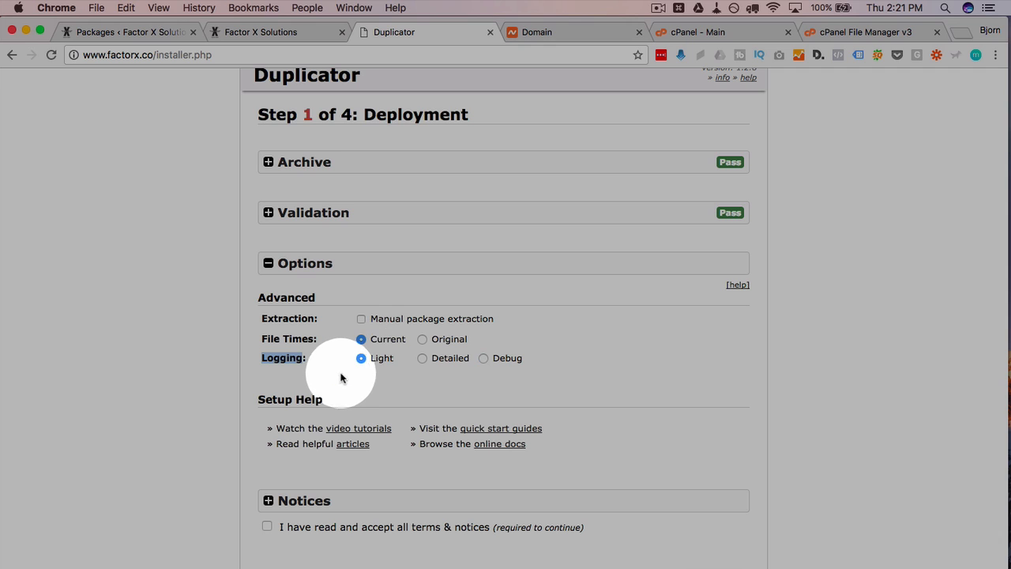
click(338, 380)
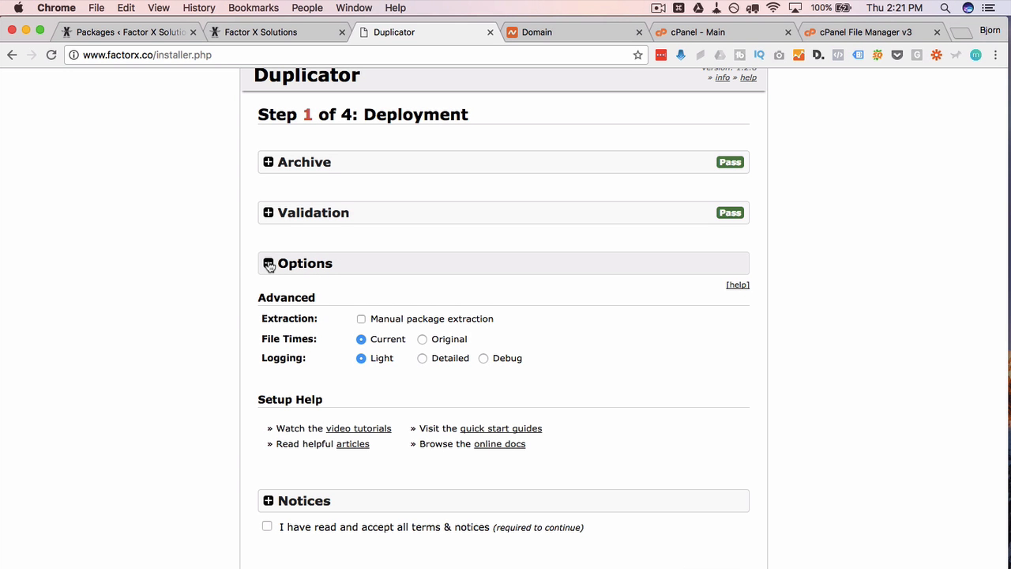
click(269, 265)
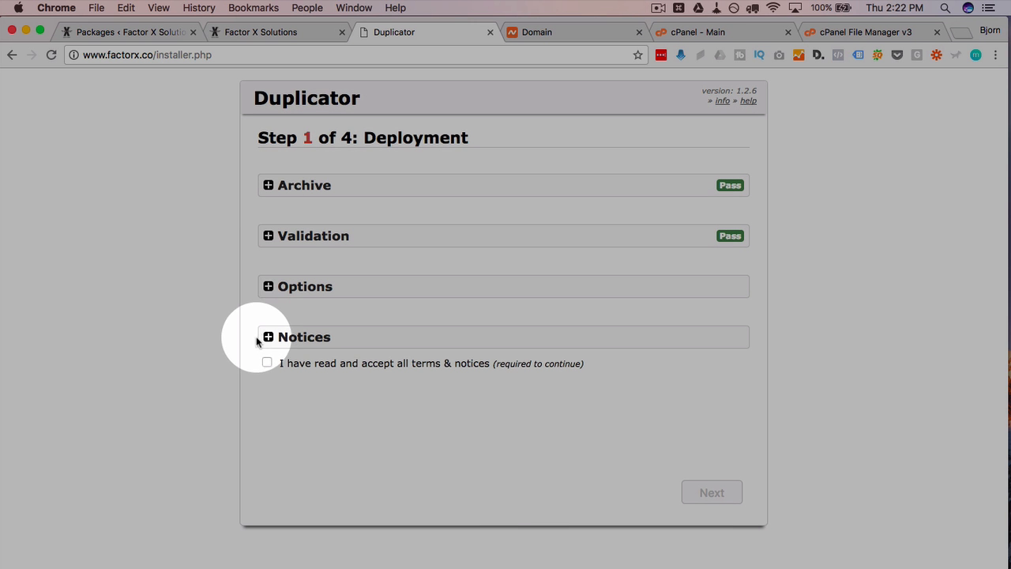
- Accept 'I have read and accept all terms & notices' and continue to Step 2
click(268, 338)
scroll(305, 390, down, 5)
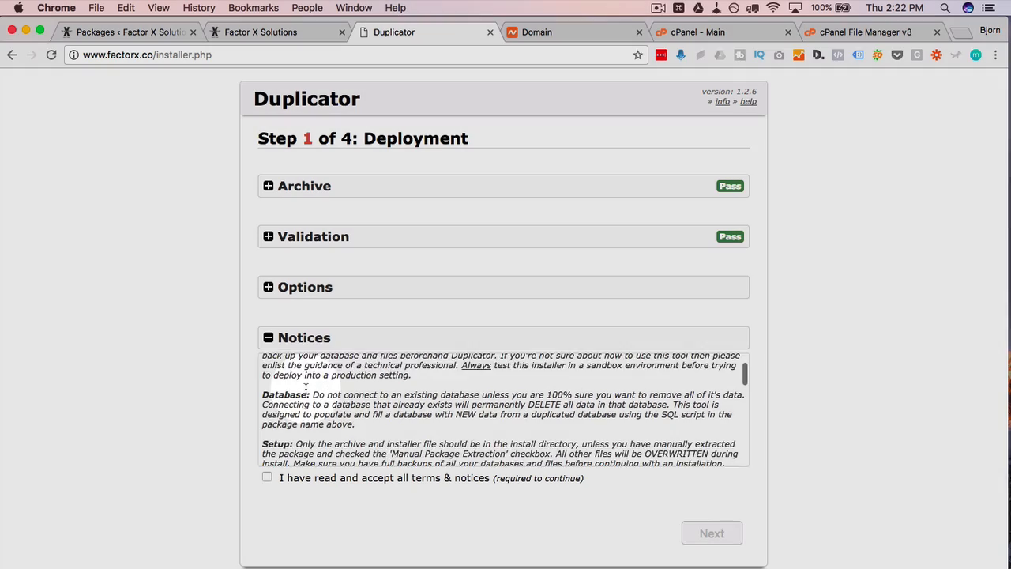
scroll(305, 389, down, 15)
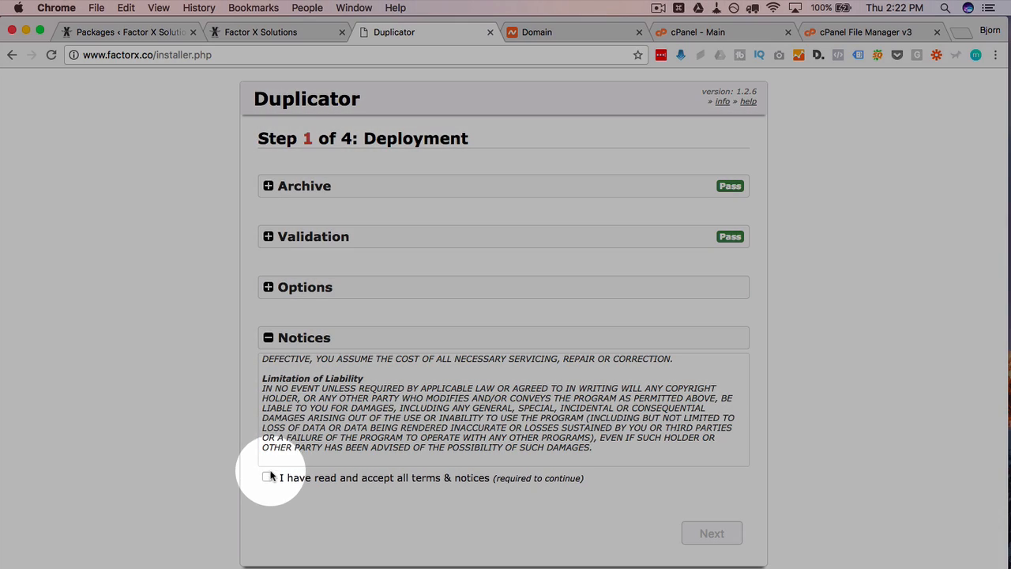
click(267, 478)
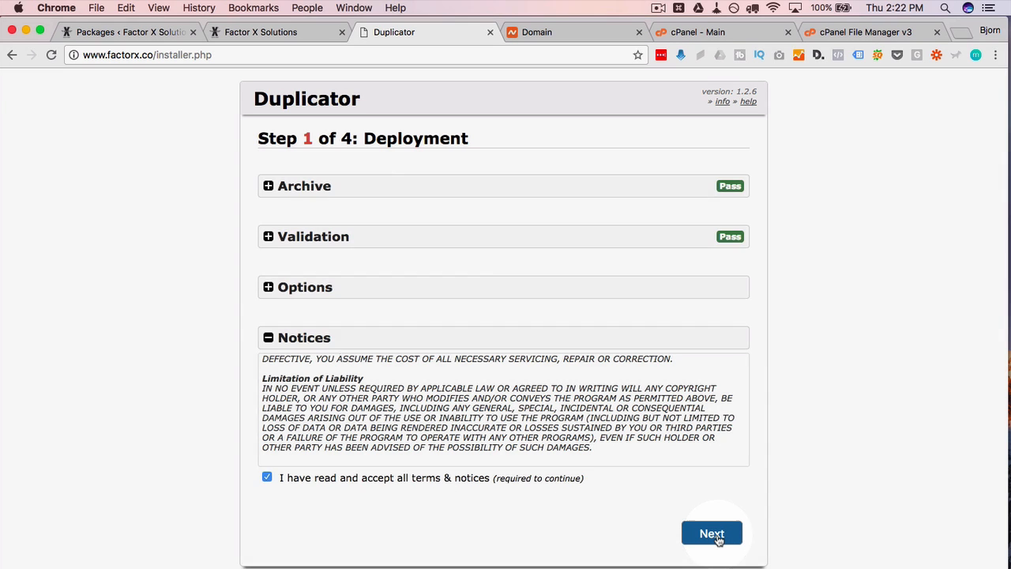
click(711, 534)
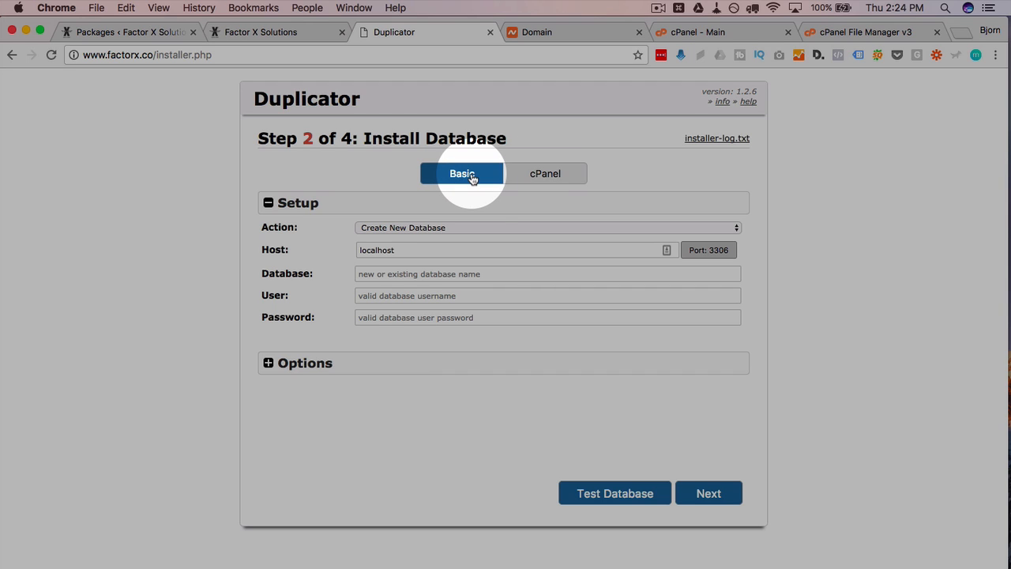
- Look at the cPanel database connection option and its Duplicator Pro note
click(541, 175)
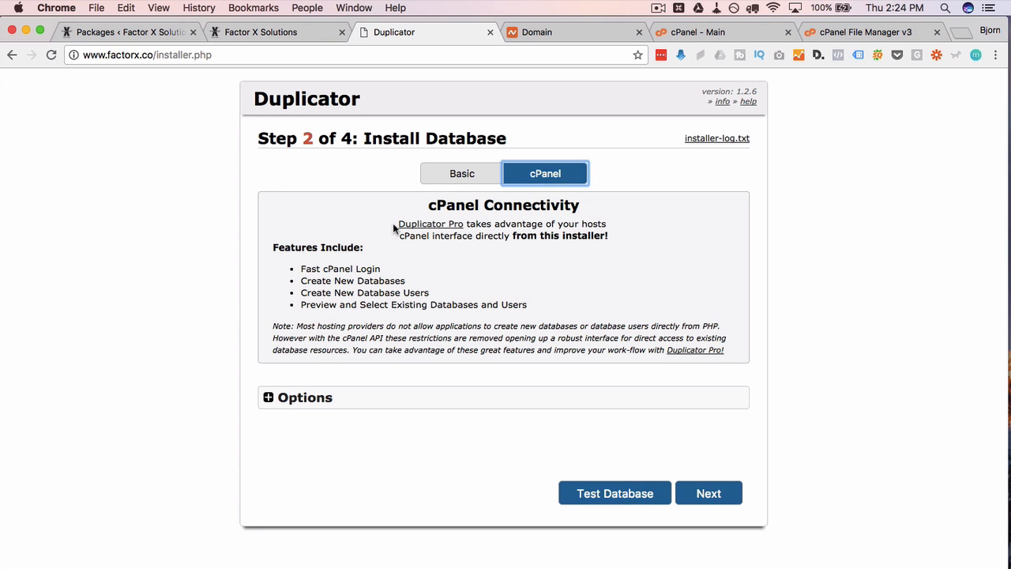
drag(396, 224, 467, 224)
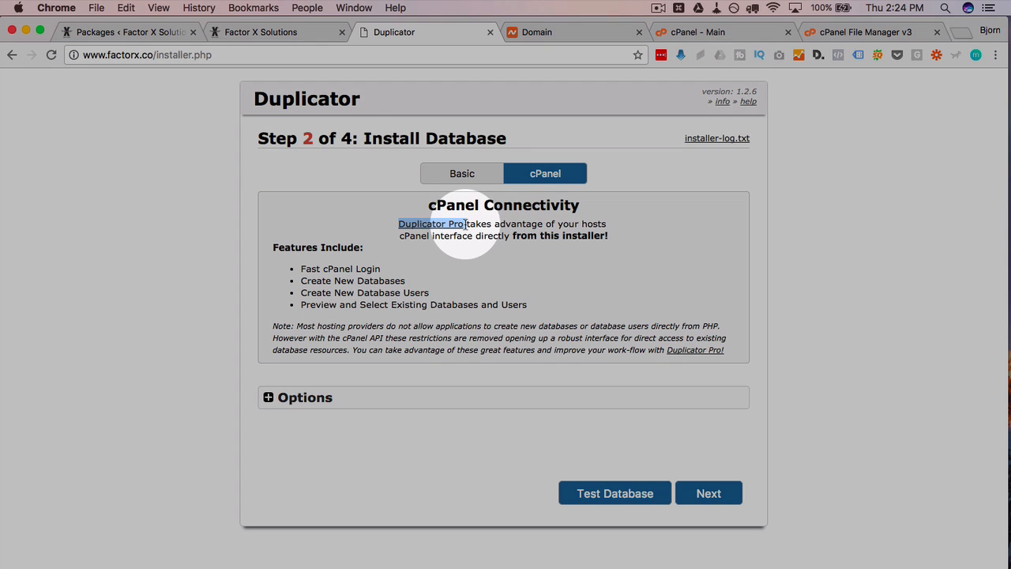
click(380, 200)
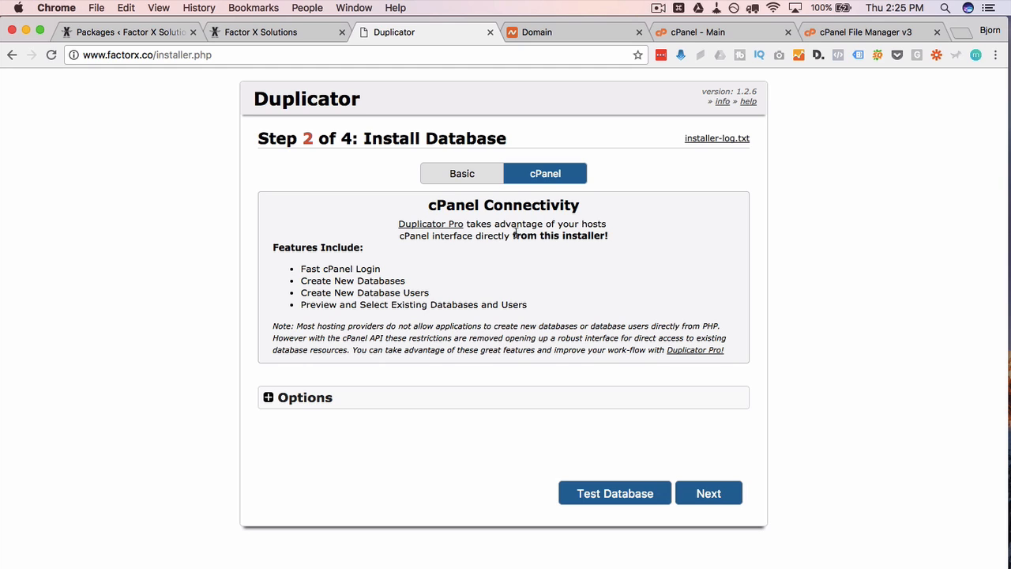
- Return to Basic setup, keeping Action on Create New Database, then go to cPanel's main page
click(467, 176)
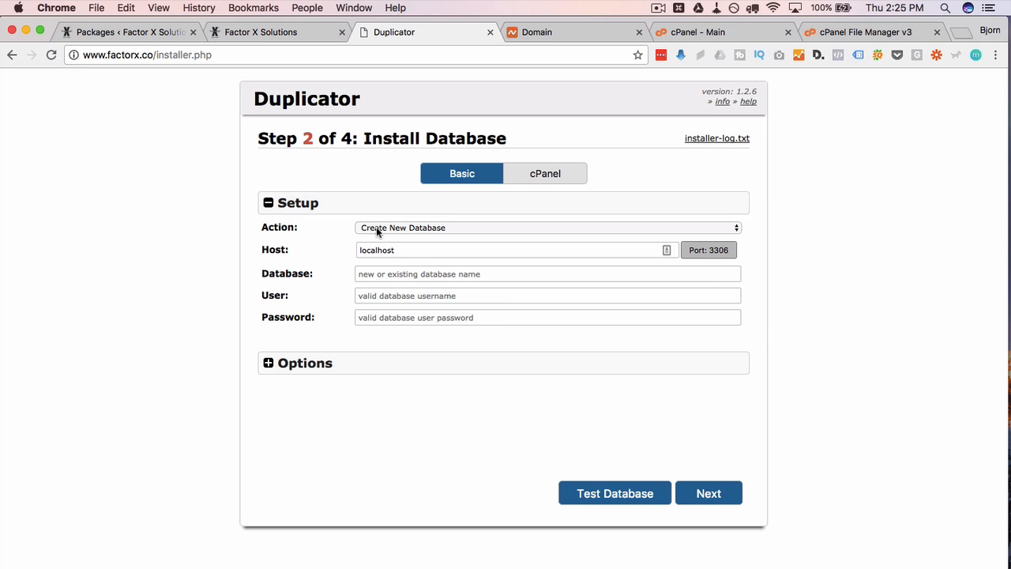
click(376, 228)
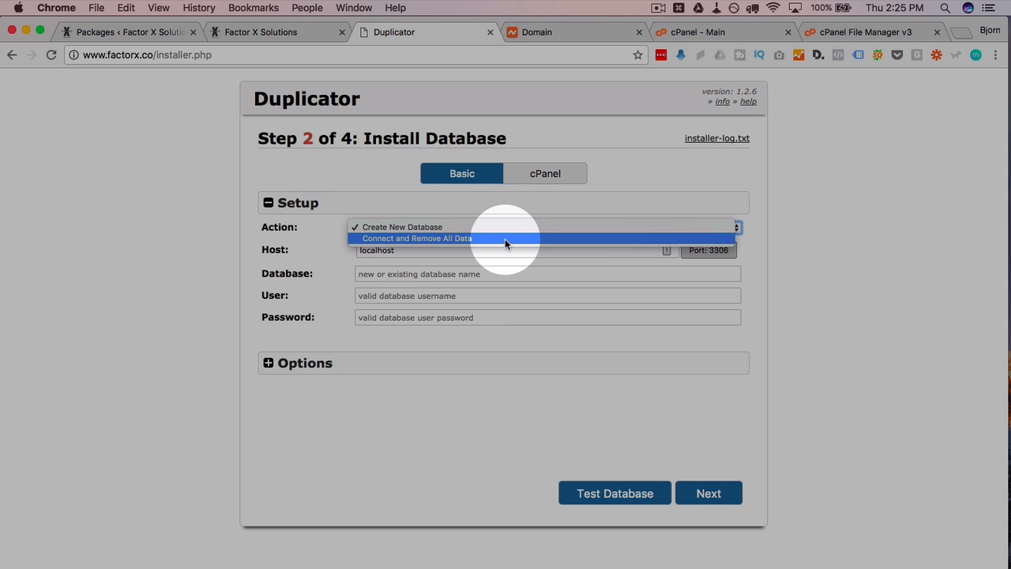
click(429, 227)
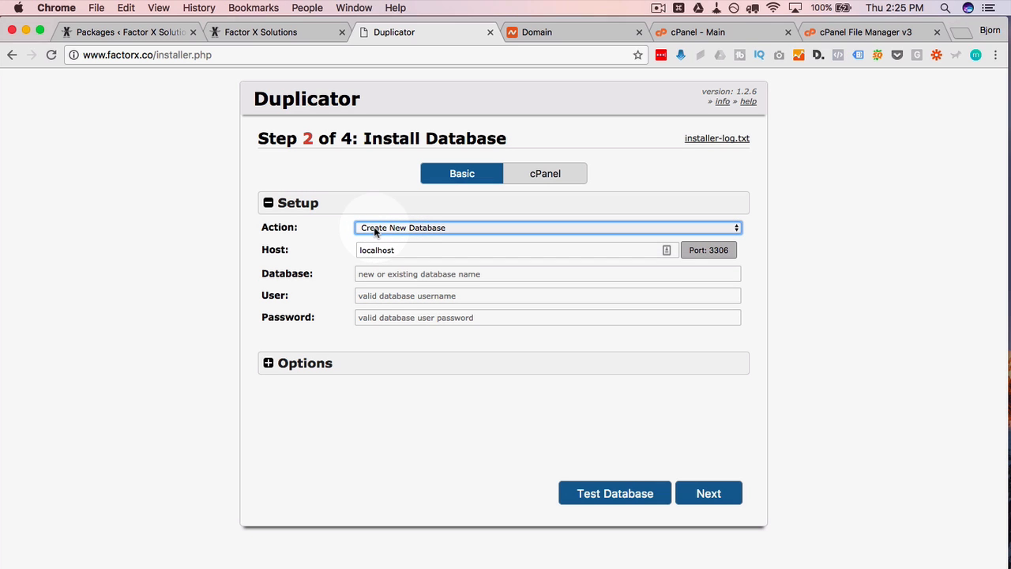
click(388, 273)
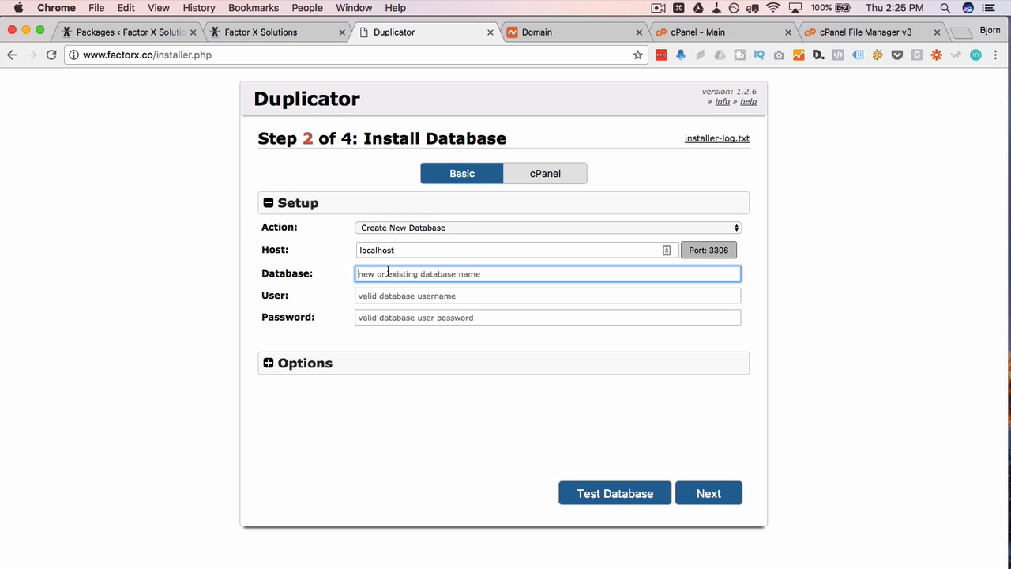
click(340, 300)
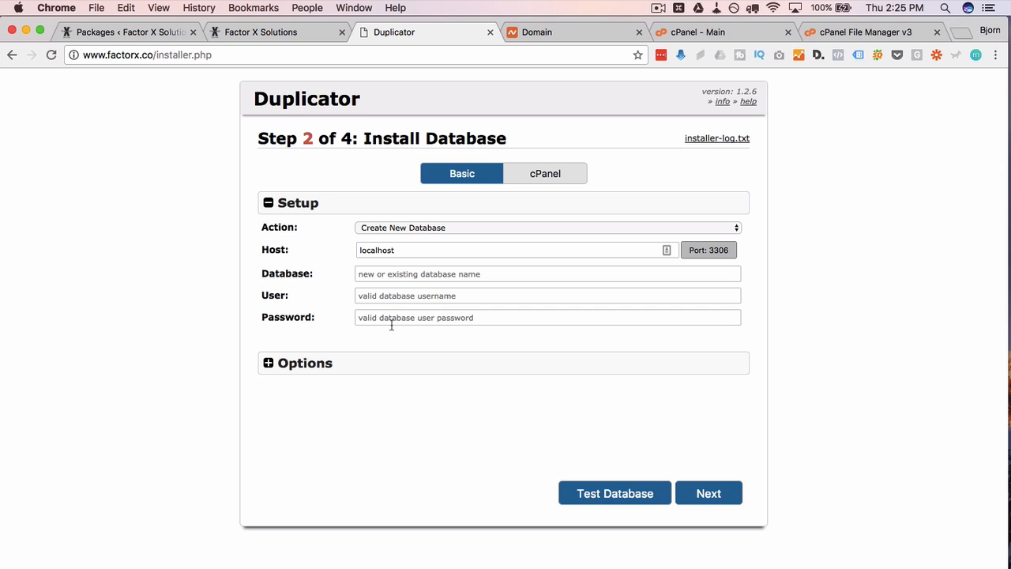
click(711, 32)
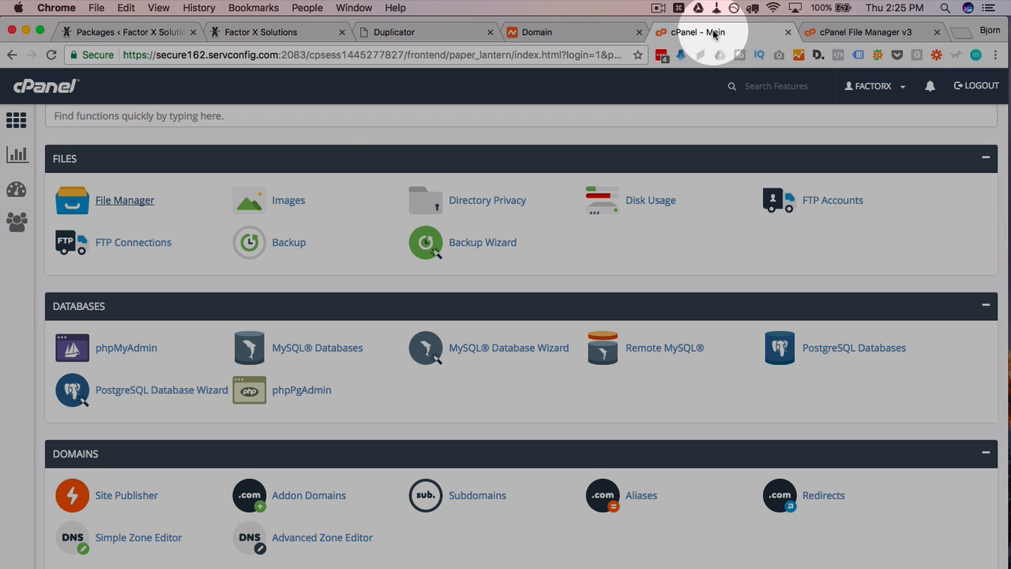
- Create the MySQL database feiou0329rjoidf in cPanel's MySQL Databases
scroll(329, 269, down, 2)
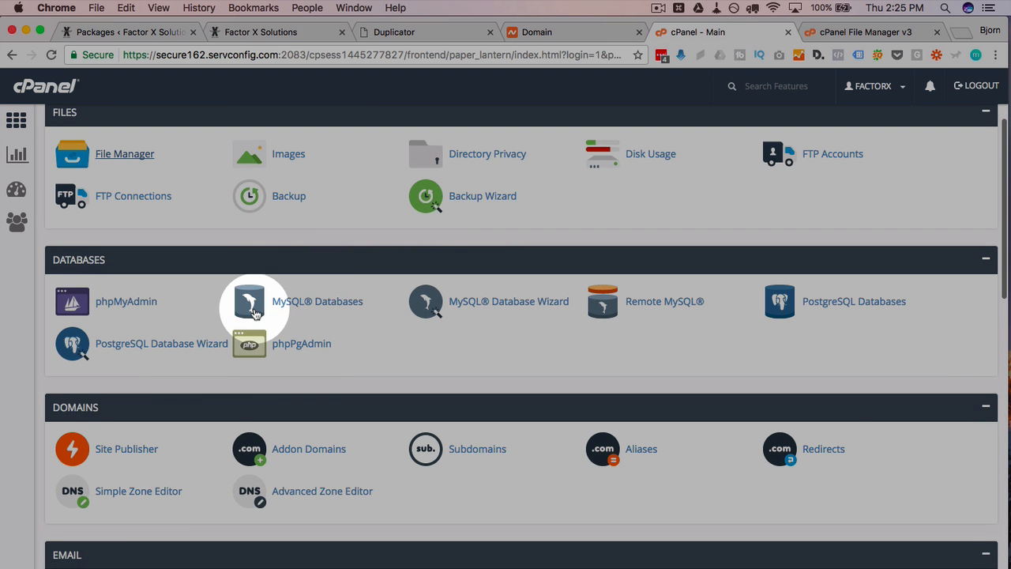
click(298, 307)
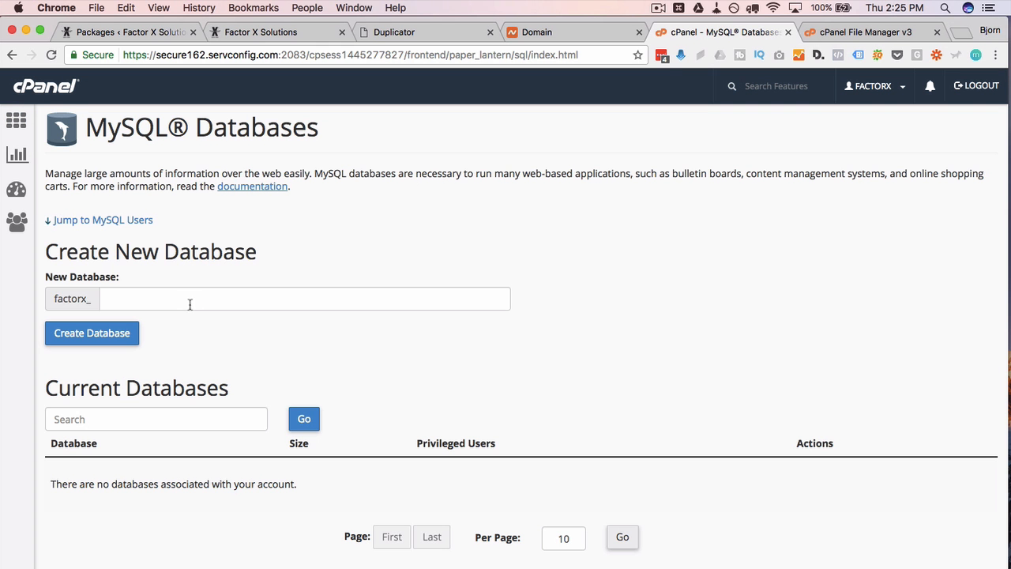
click(160, 301)
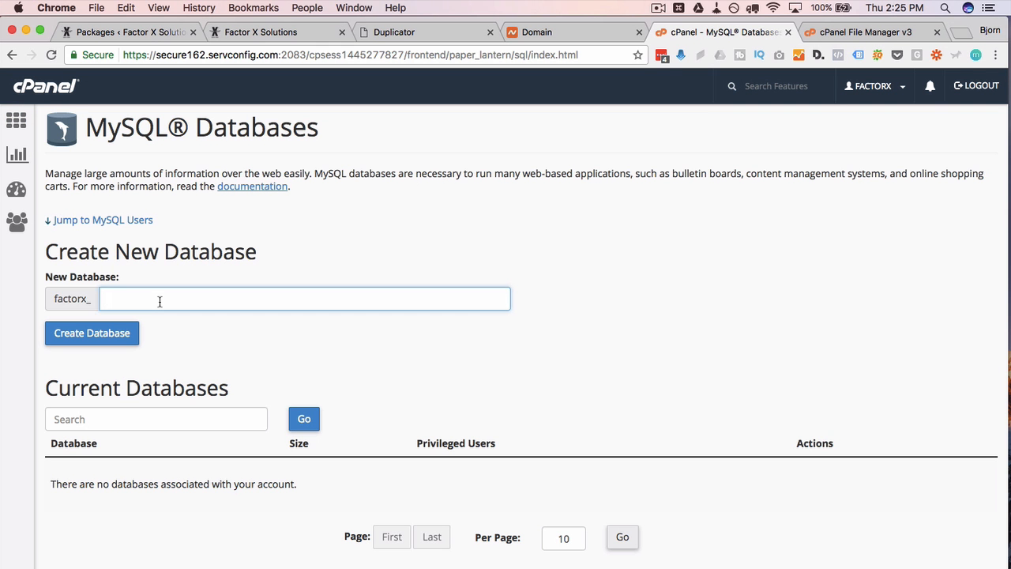
text(feiou0329rjoidf)
click(102, 335)
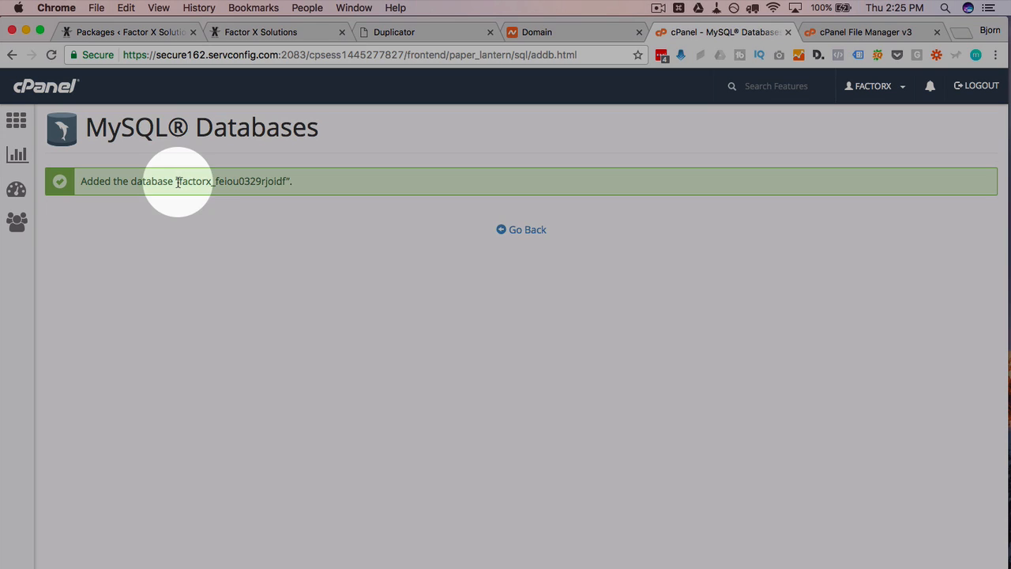
- Copy factorx_feiou0329rjoidf into the installer's Database field, then return to MySQL Databases
drag(181, 181, 286, 181)
key(super+c)
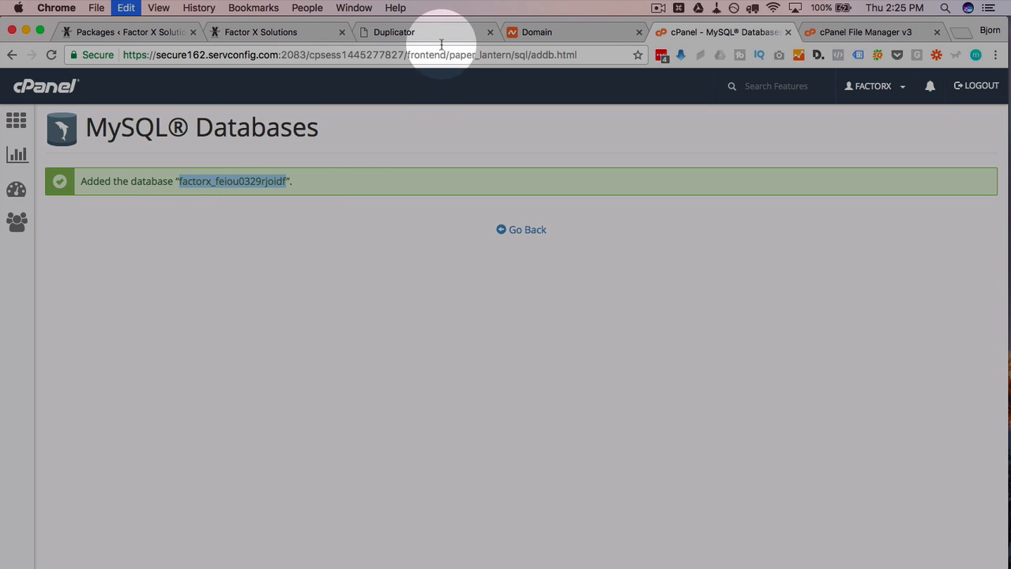
click(418, 32)
click(399, 276)
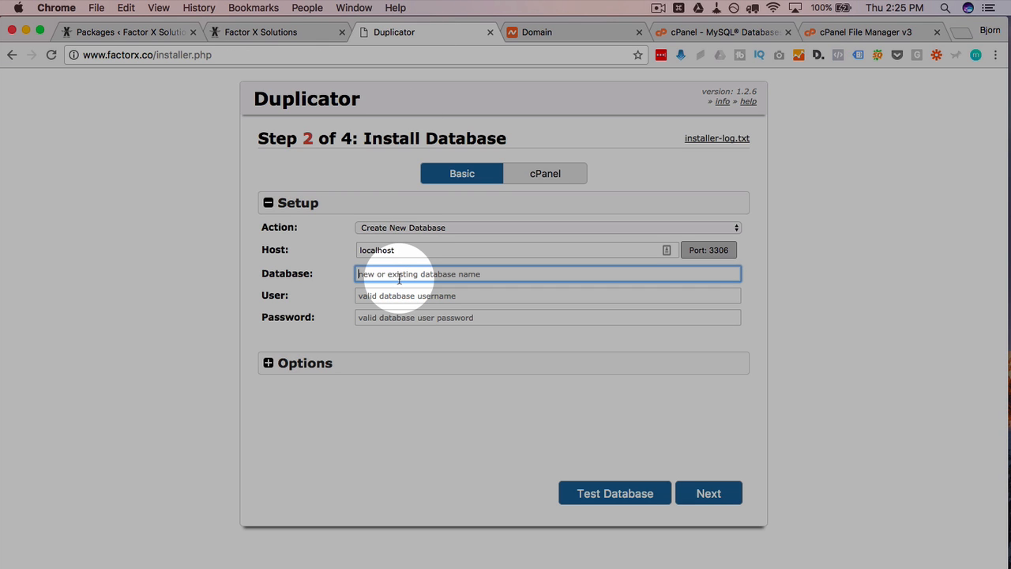
key(super+v)
click(695, 32)
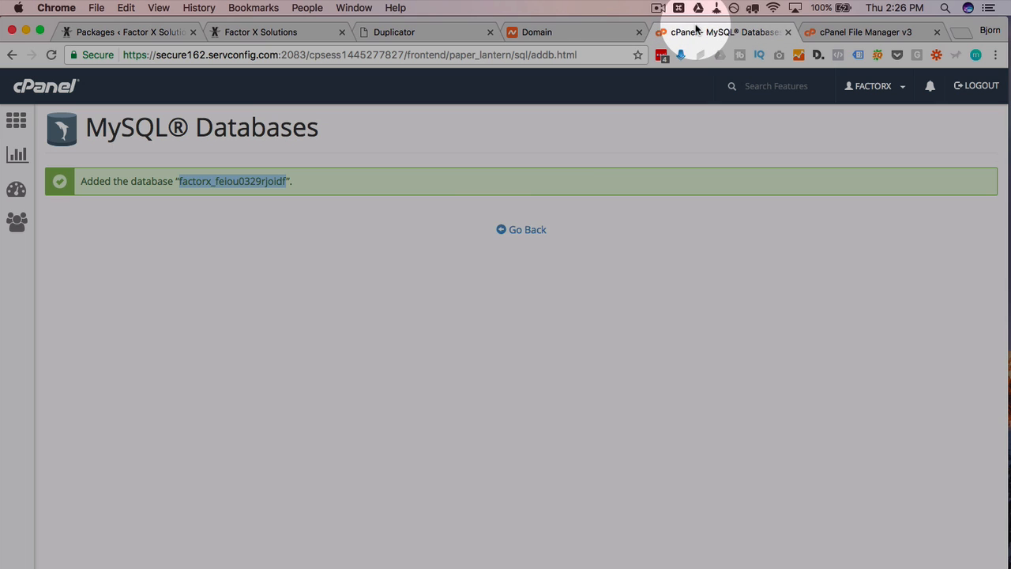
click(521, 231)
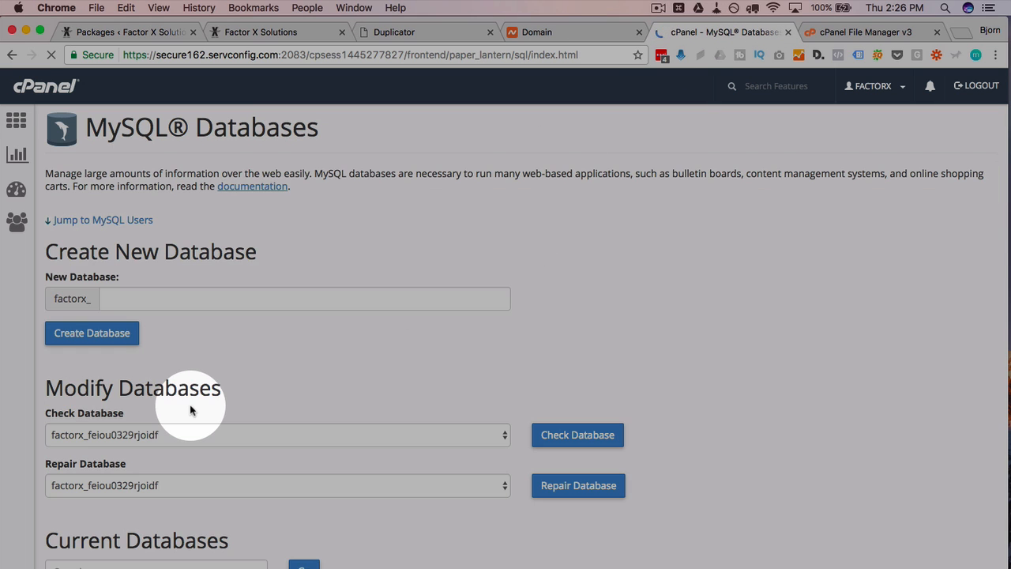
scroll(59, 398, down, 10)
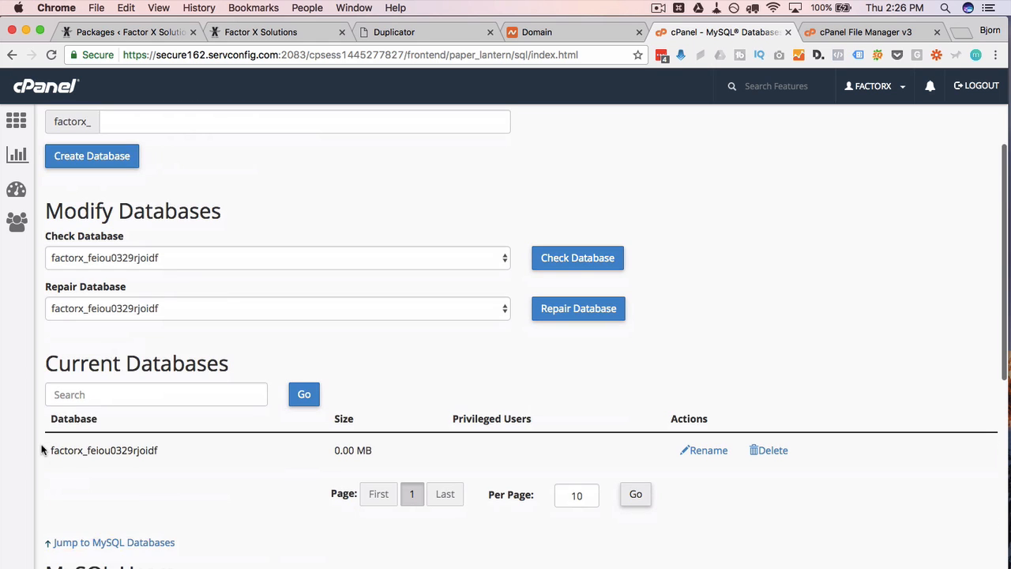
scroll(42, 449, down, 4)
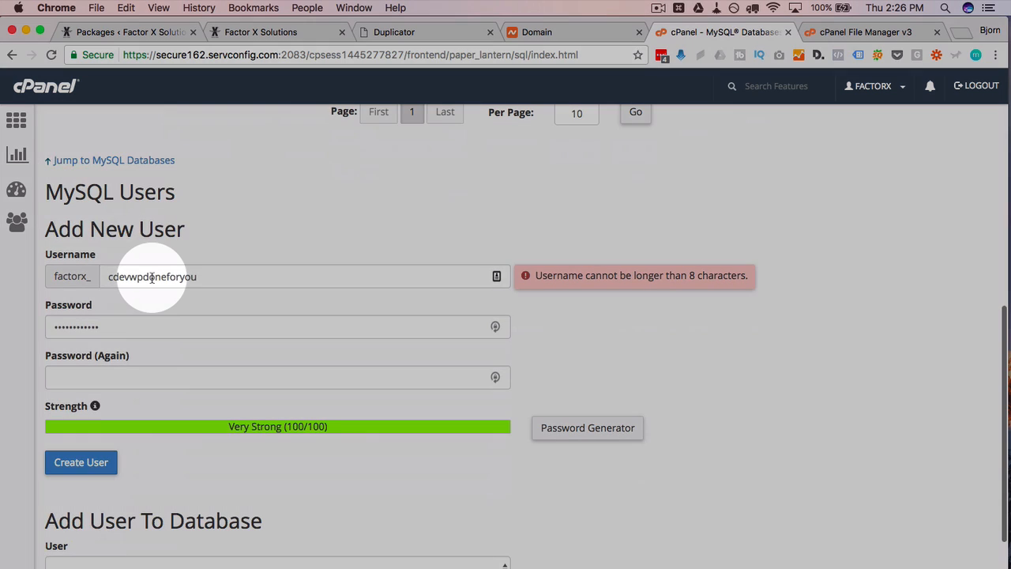
- Replace the new user's name with 4jt403to and generate, copy and apply a strong password
double_click(151, 276)
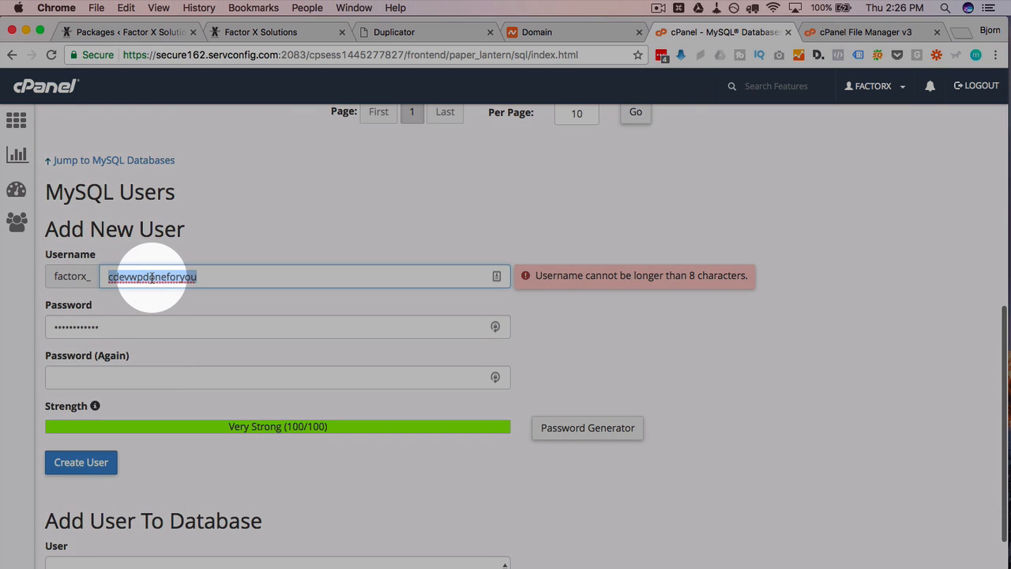
text(4jt403to)
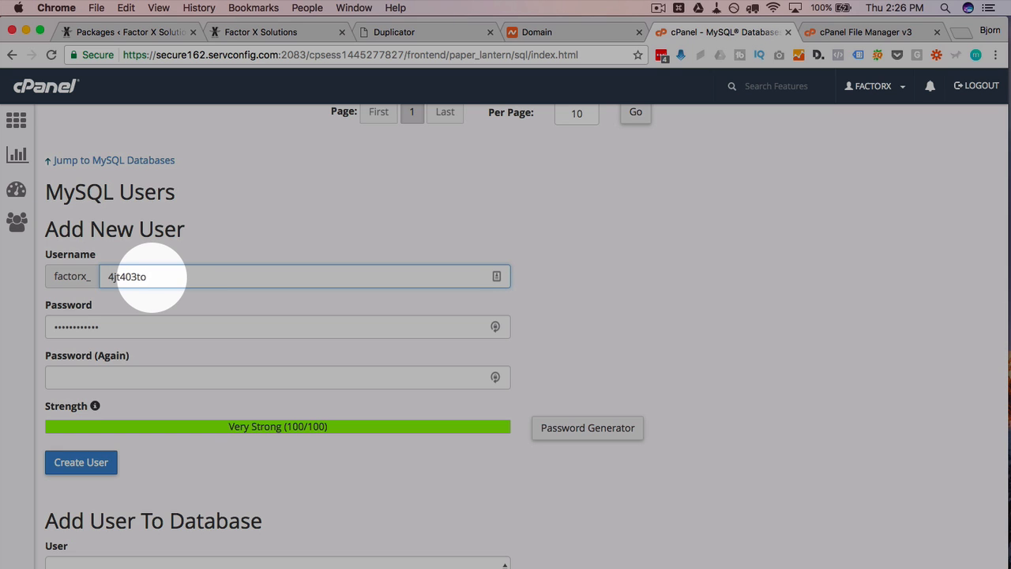
click(567, 431)
click(457, 334)
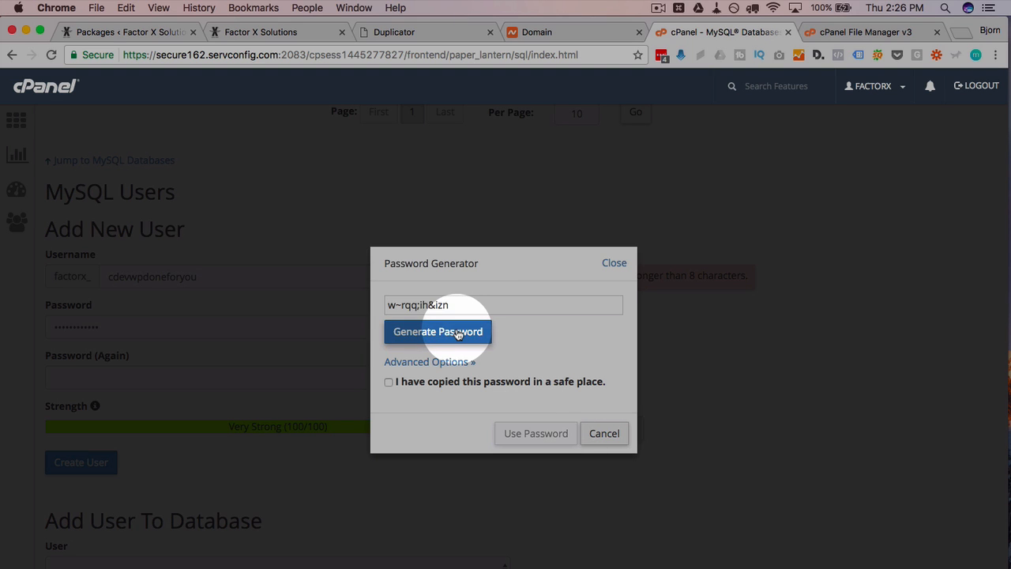
click(458, 334)
click(458, 334)
click(457, 334)
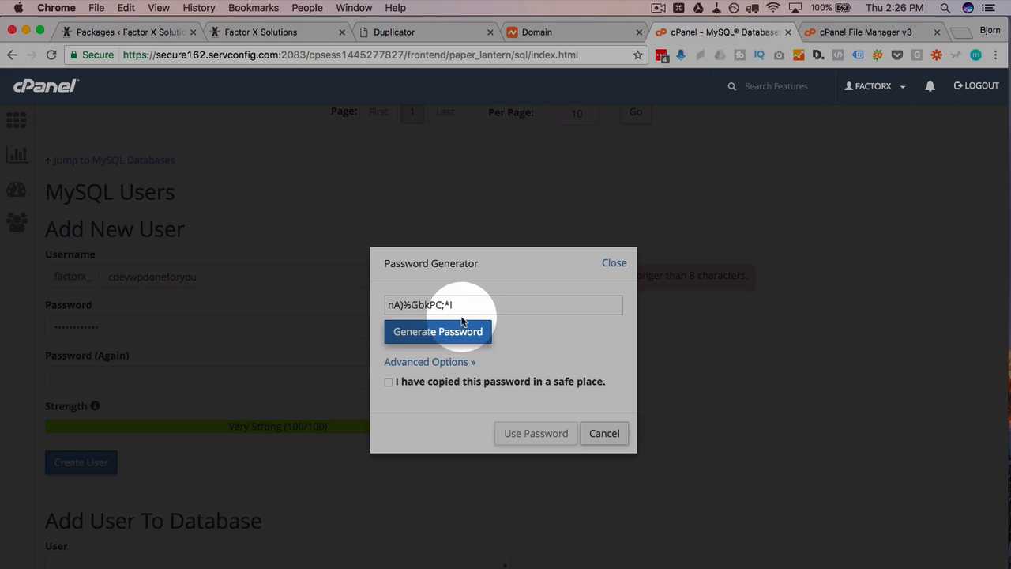
drag(467, 306, 368, 308)
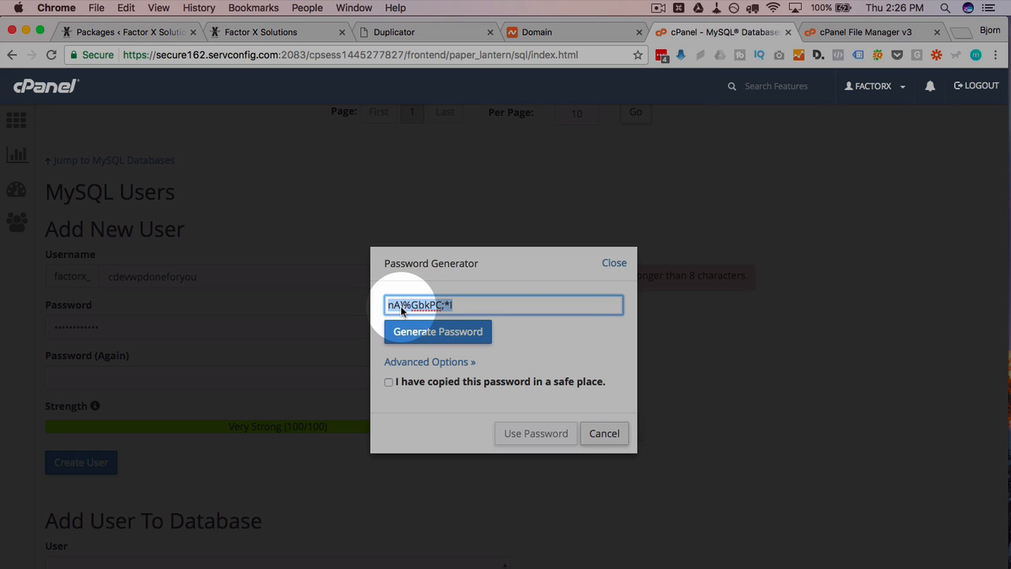
right_click(402, 310)
click(449, 381)
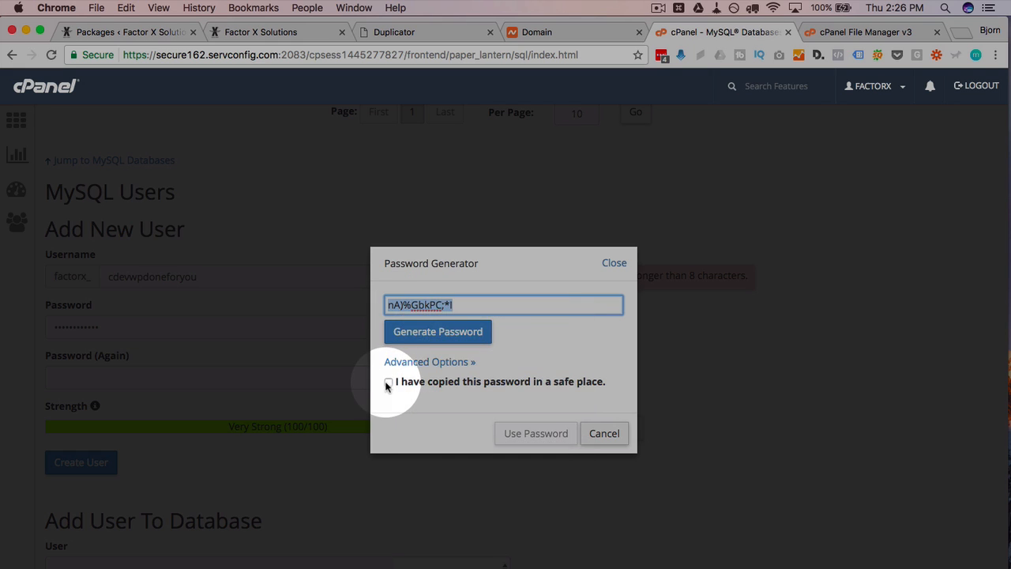
click(388, 382)
click(531, 435)
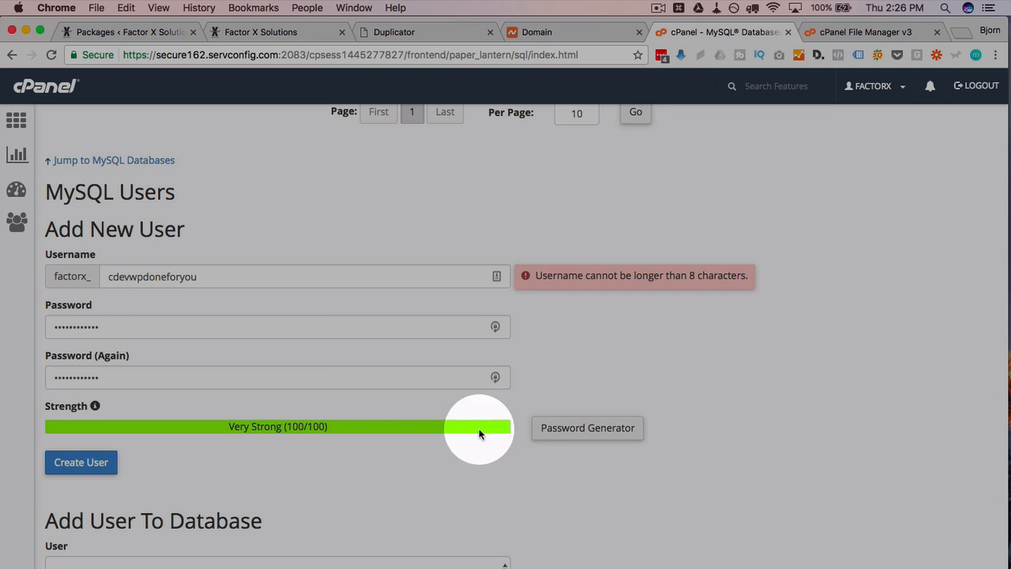
- Rename the user to juhf2938, make both password fields match, and create the MySQL user
double_click(109, 278)
text(j)
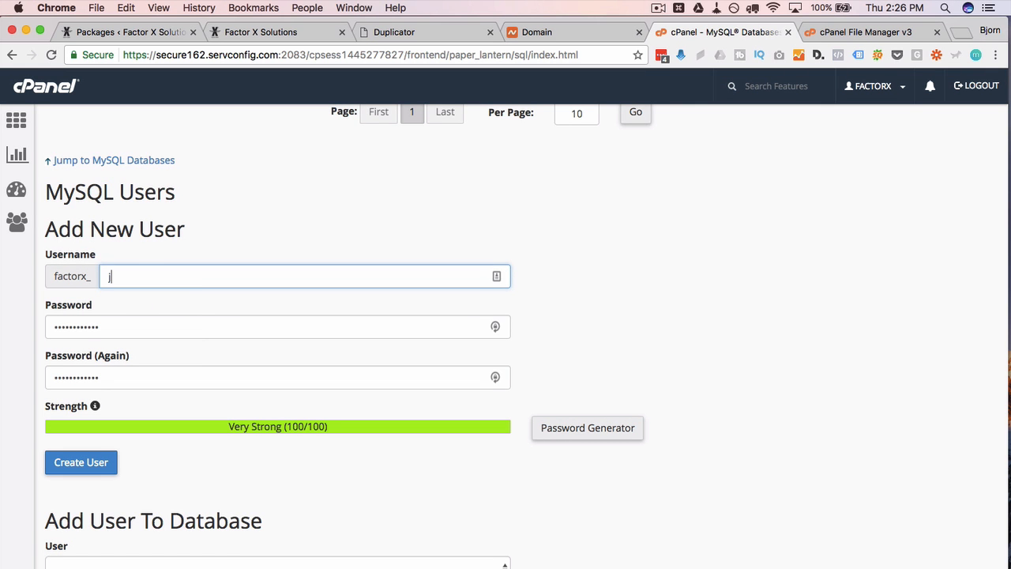
text(uhf2938)
click(89, 466)
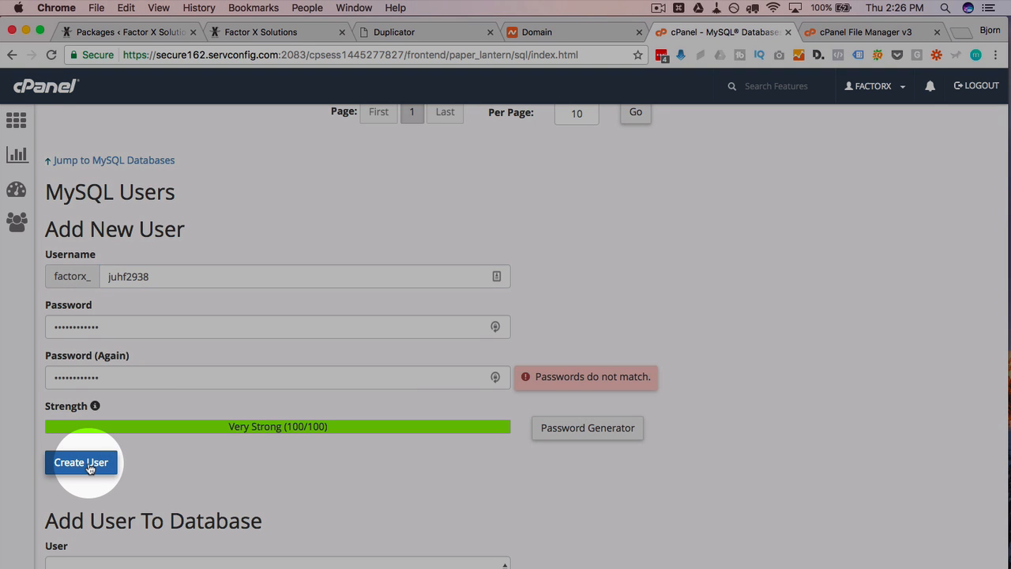
drag(109, 325, 45, 327)
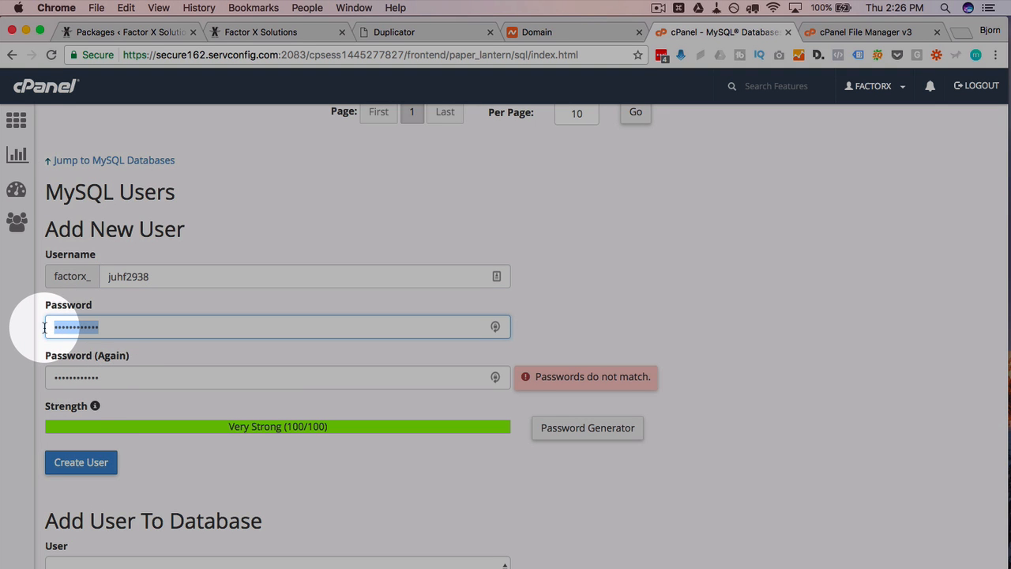
key(ctrl+c)
drag(99, 377, 23, 376)
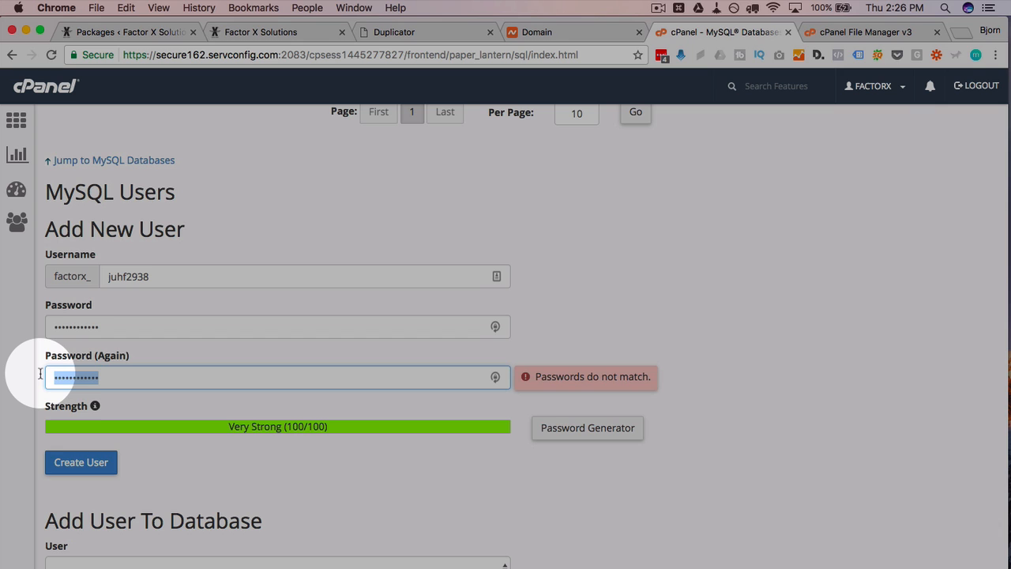
key(ctrl+v)
click(76, 456)
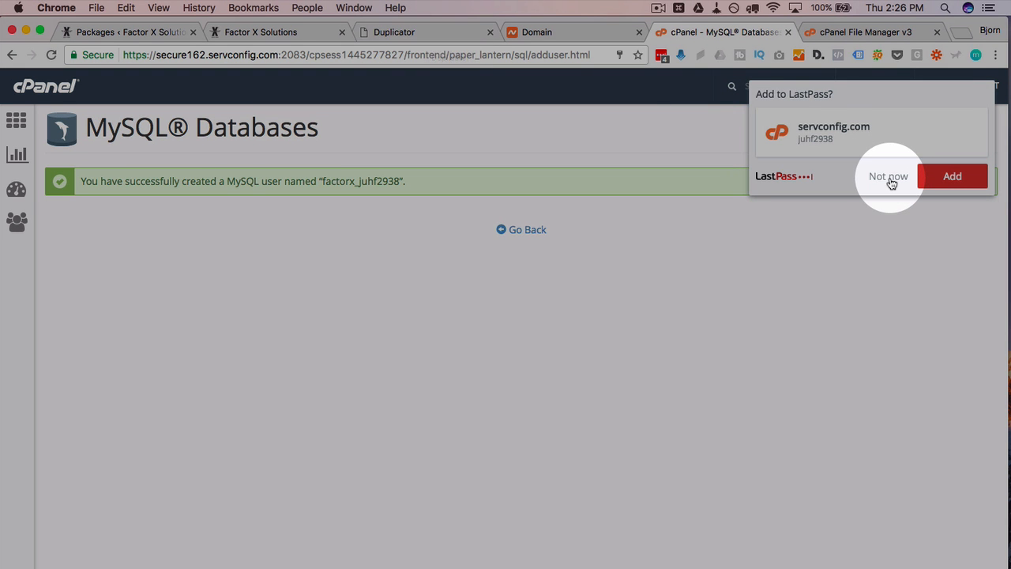
click(890, 178)
click(388, 30)
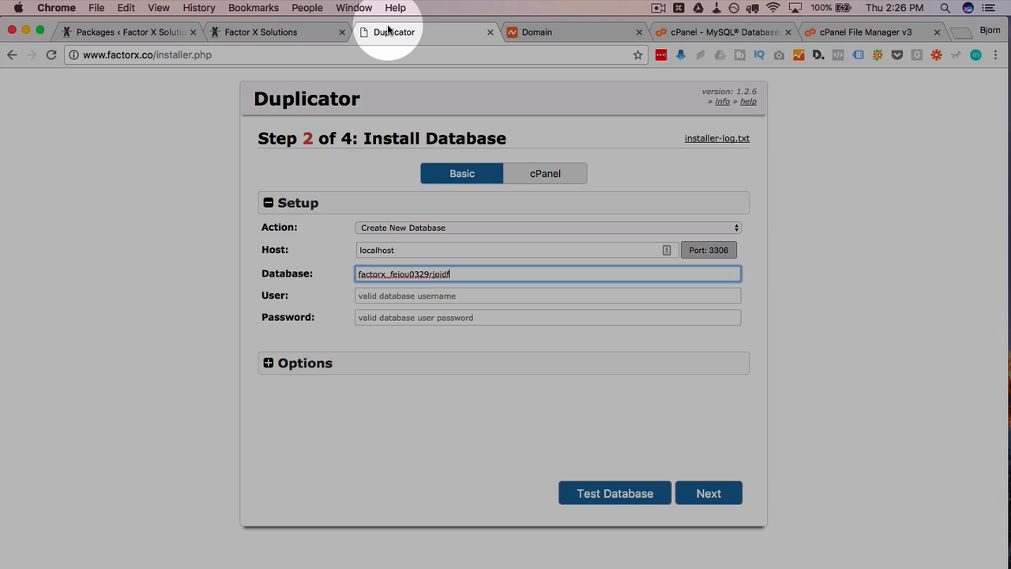
- Paste the generated password into the installer's Password field
click(418, 297)
click(385, 319)
right_click(384, 318)
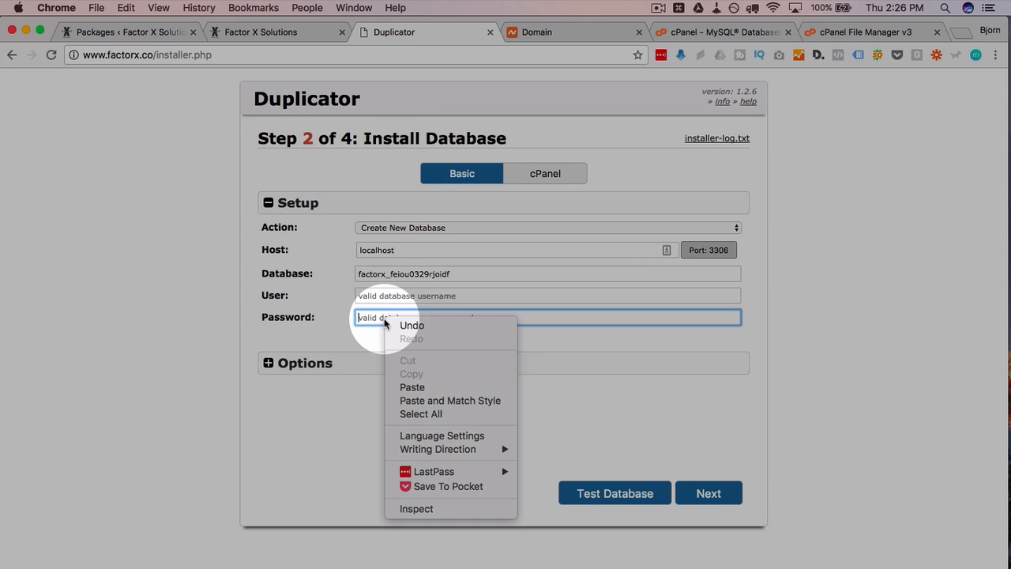
click(416, 387)
- Copy the new MySQL username from cPanel into the installer's User field
click(663, 39)
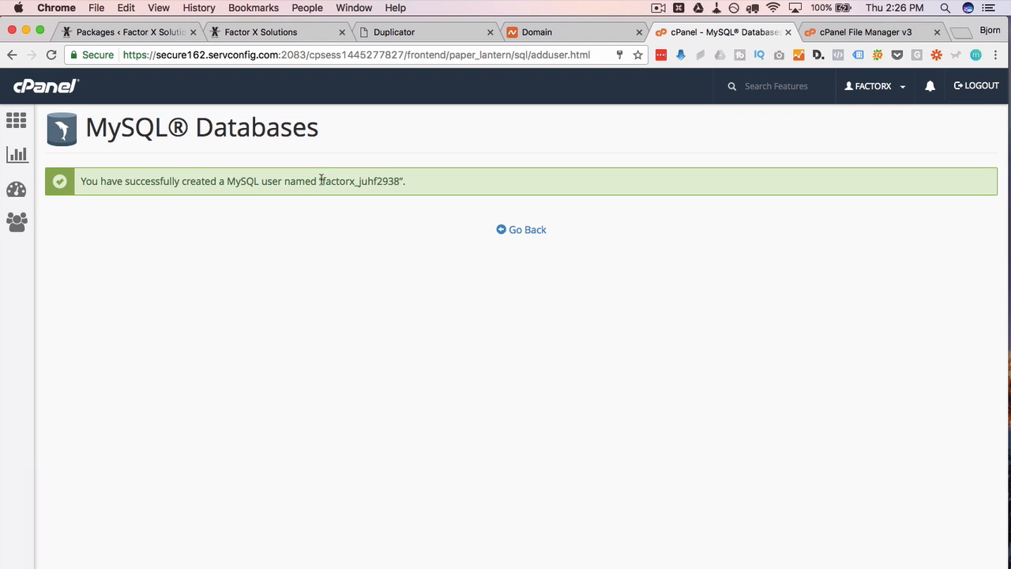
drag(321, 178, 400, 181)
right_click(383, 181)
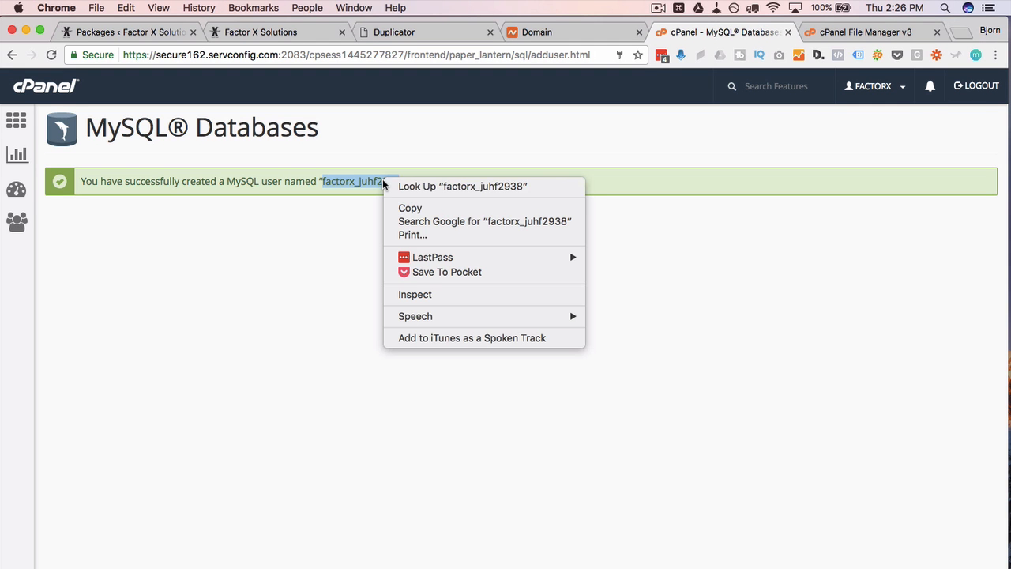
click(404, 209)
click(438, 35)
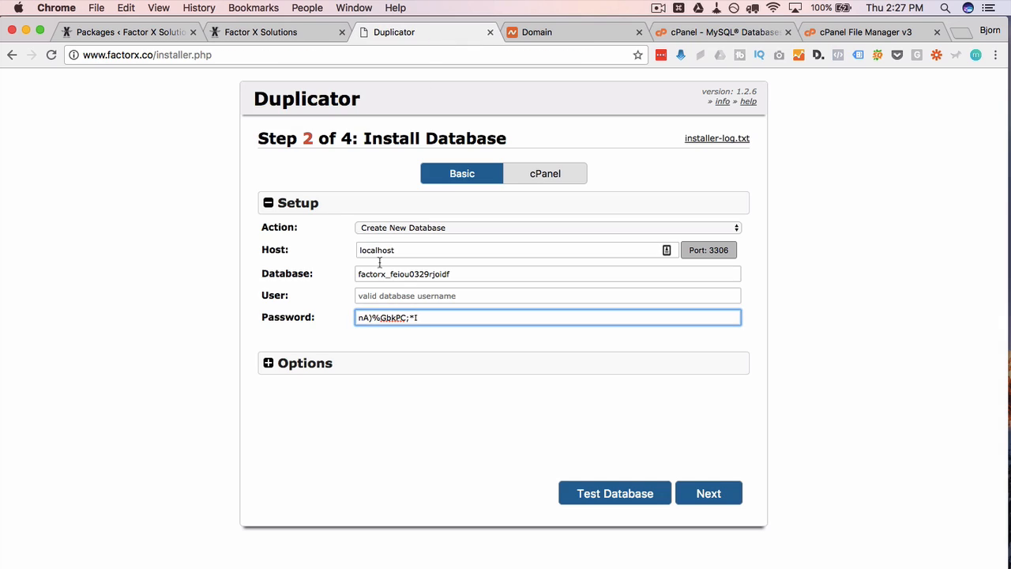
click(378, 297)
right_click(379, 303)
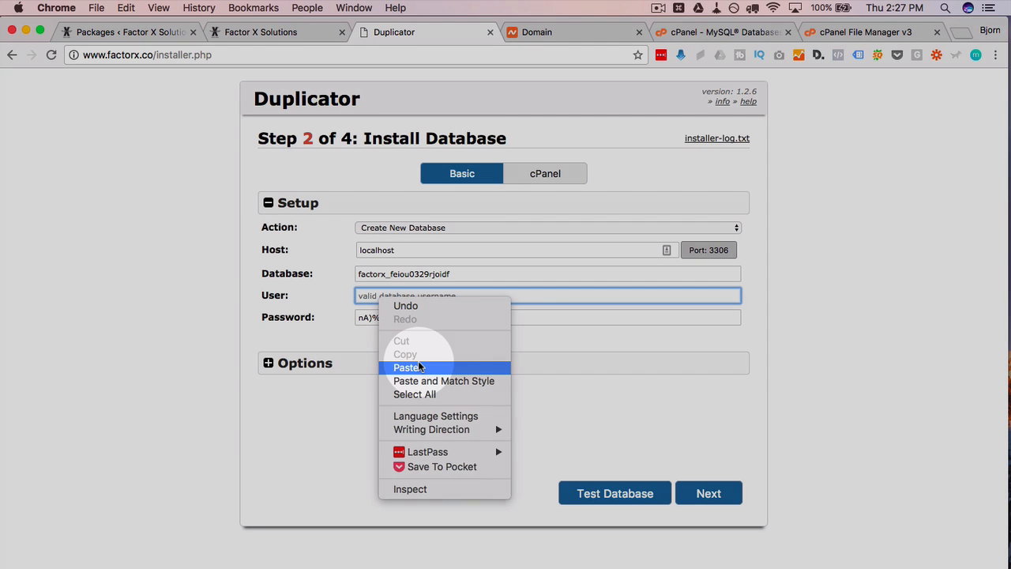
click(397, 364)
- Review the advanced database options, collapse them, and run Test Database
click(269, 362)
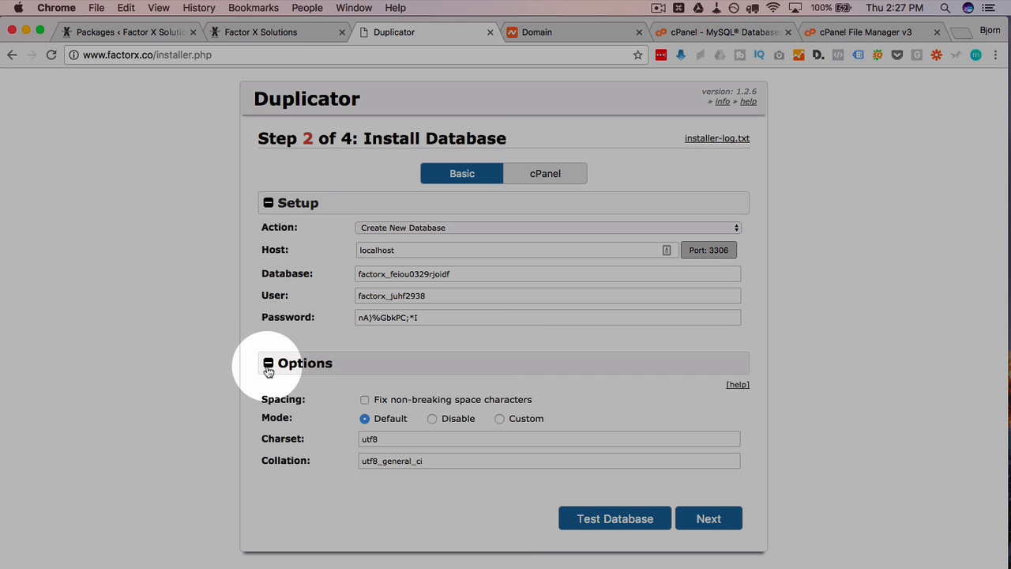
scroll(237, 389, down, 1)
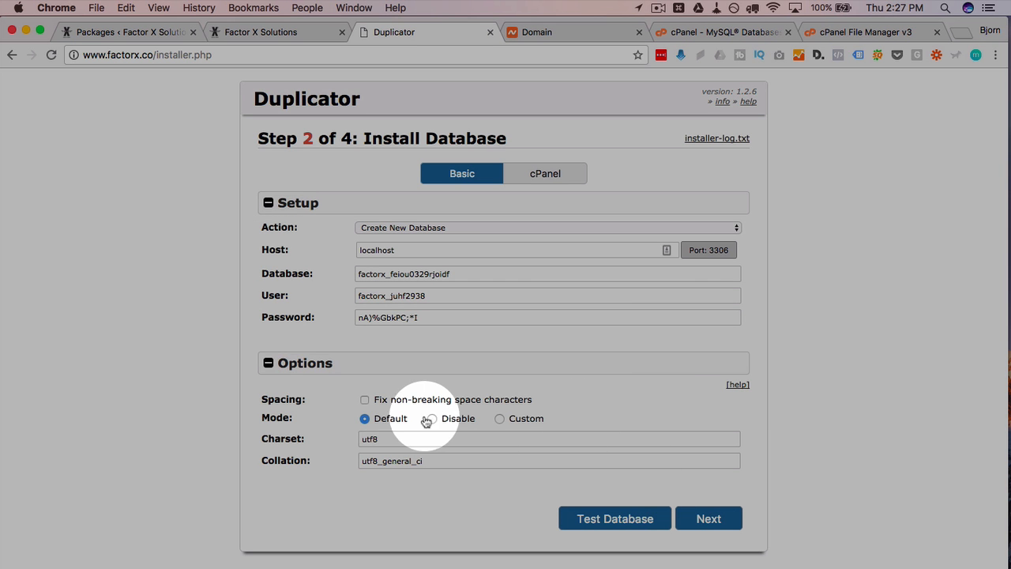
click(269, 363)
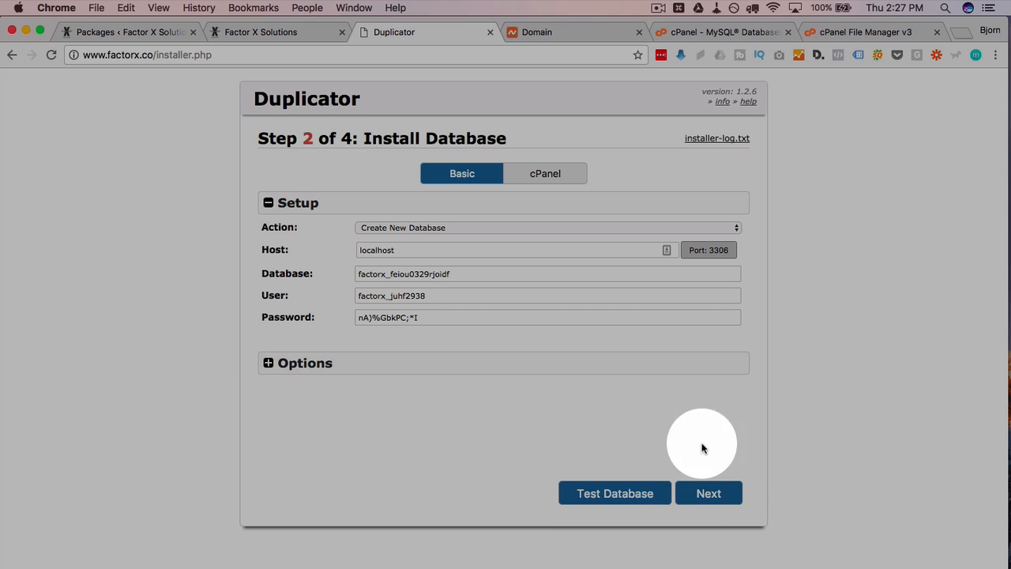
click(605, 493)
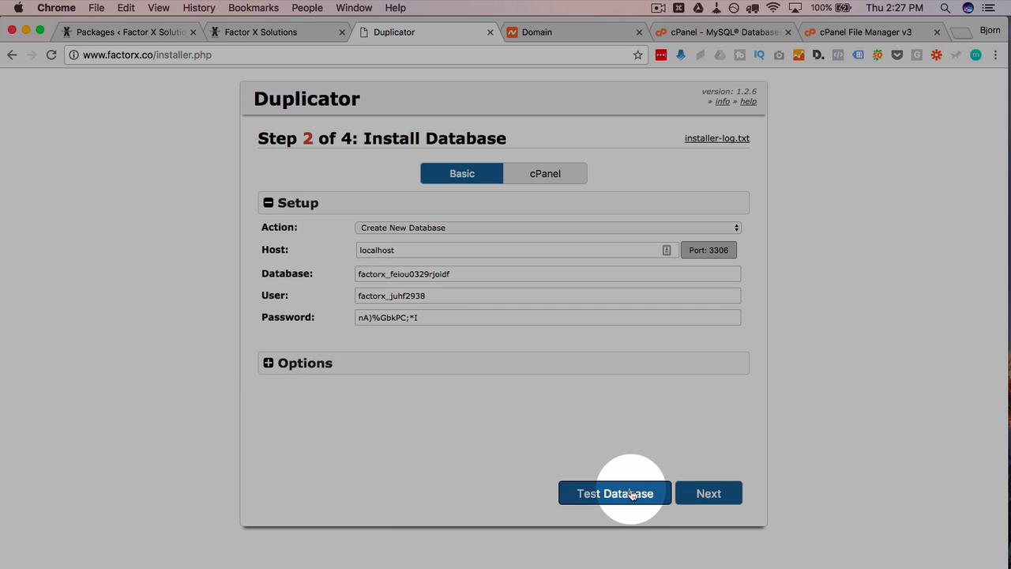
- Add the newly created MySQL user to the factorx_feiou0329rjoidf database
click(706, 32)
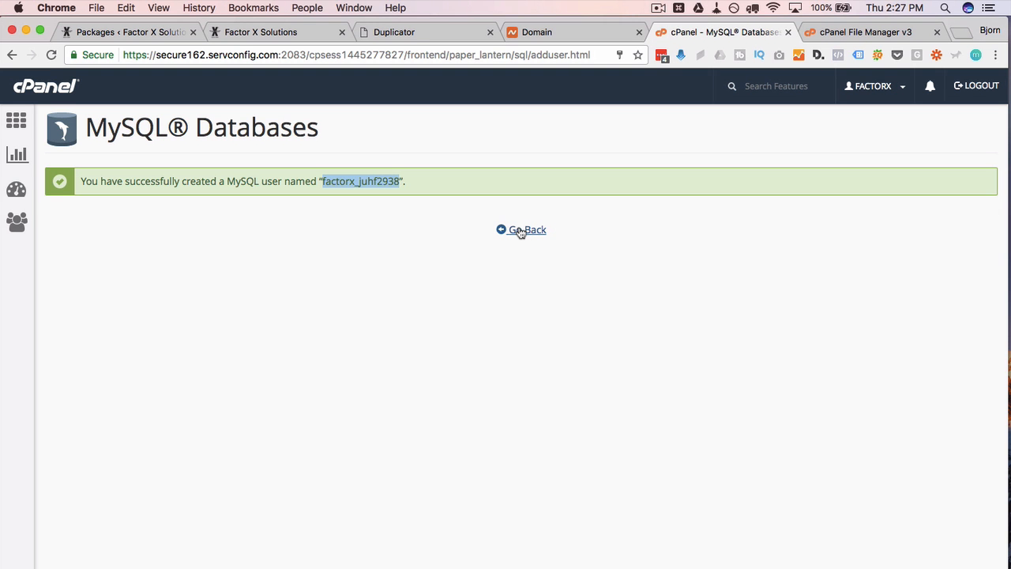
click(521, 230)
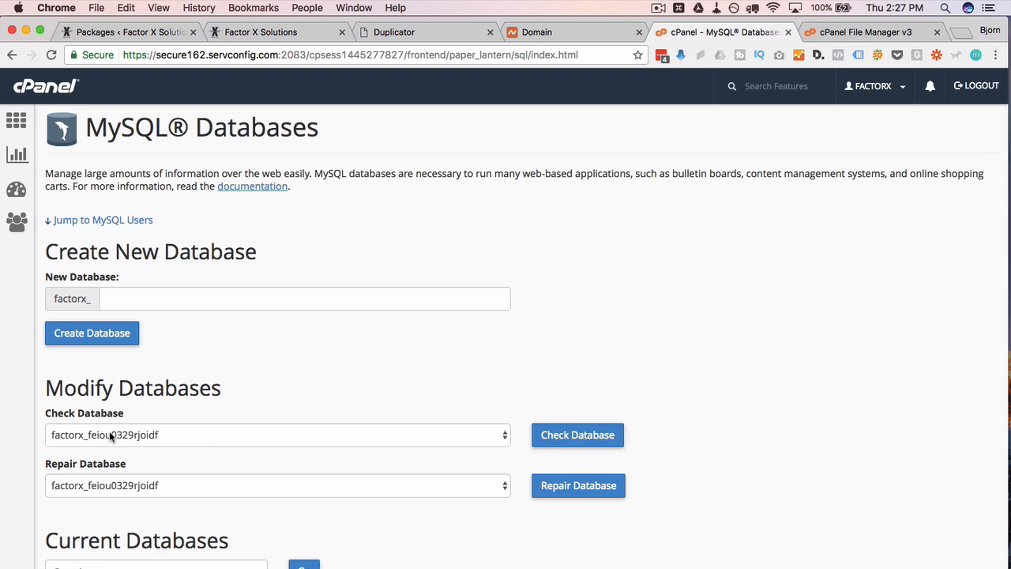
scroll(29, 451, down, 7)
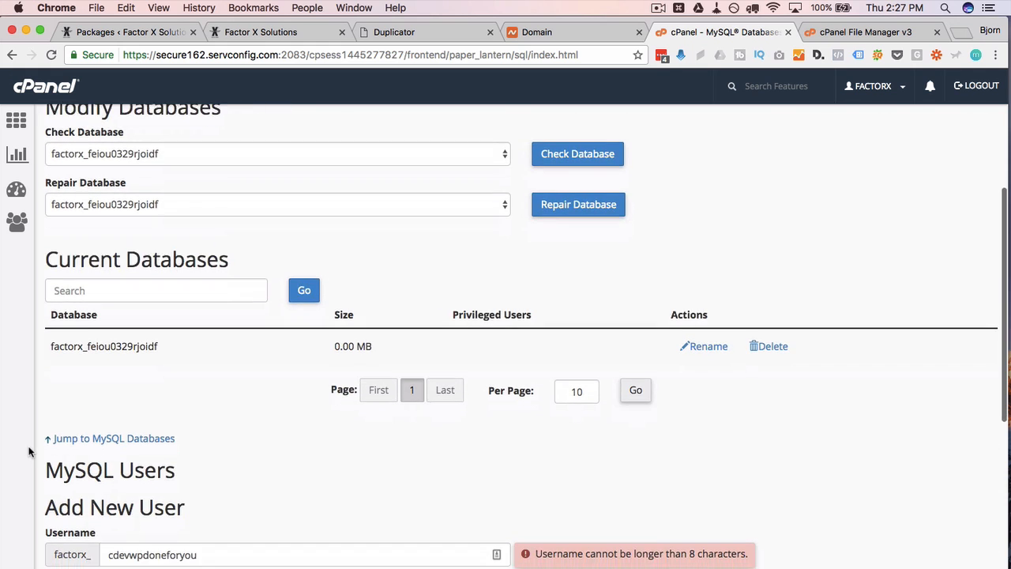
scroll(29, 452, down, 12)
click(90, 347)
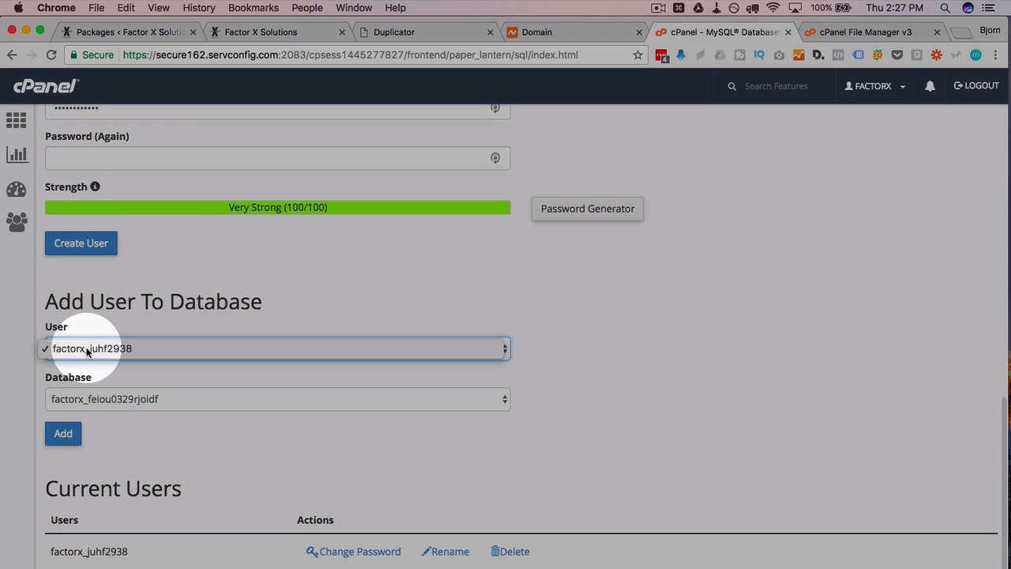
click(88, 350)
click(94, 402)
click(94, 401)
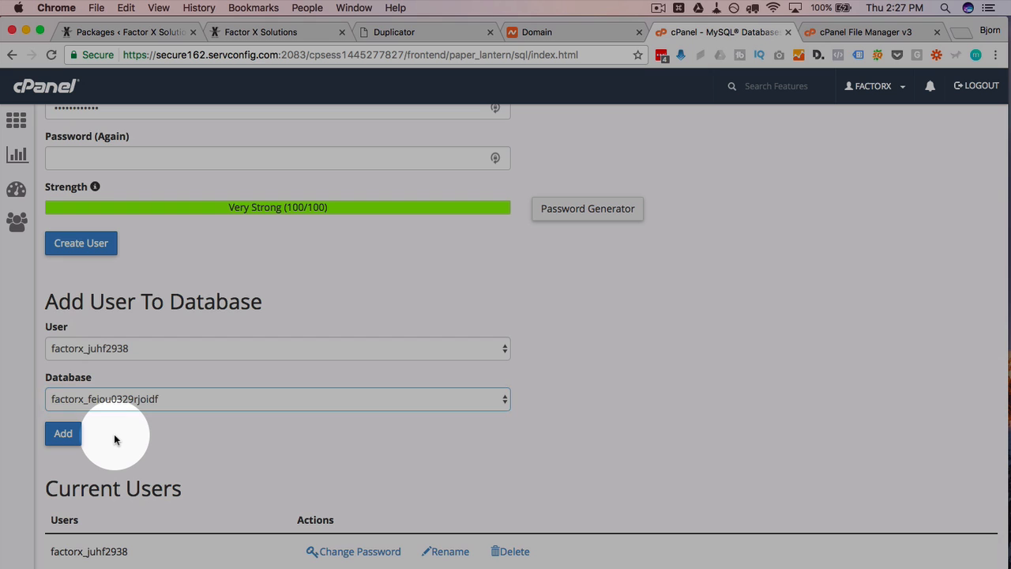
click(114, 434)
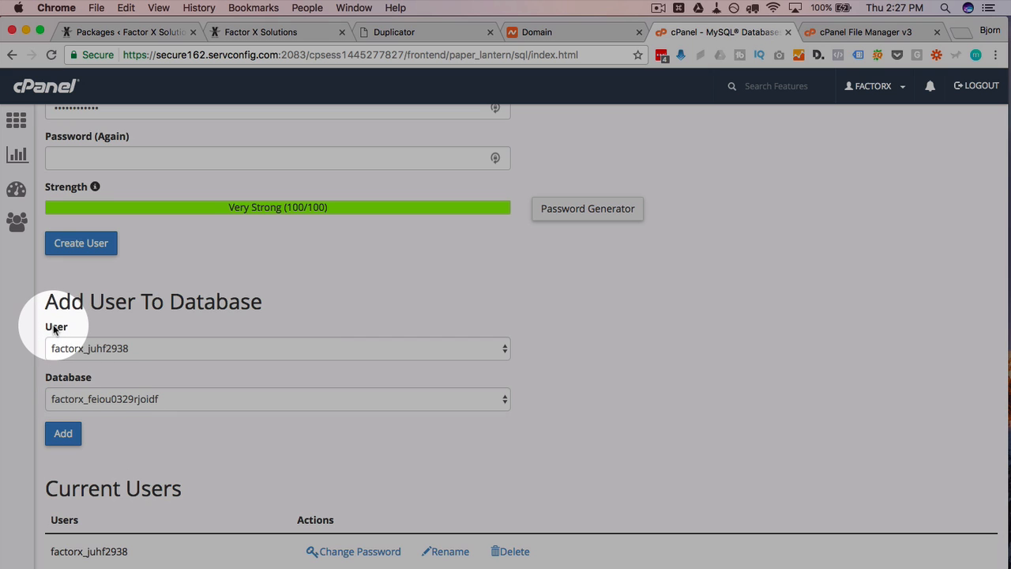
click(63, 435)
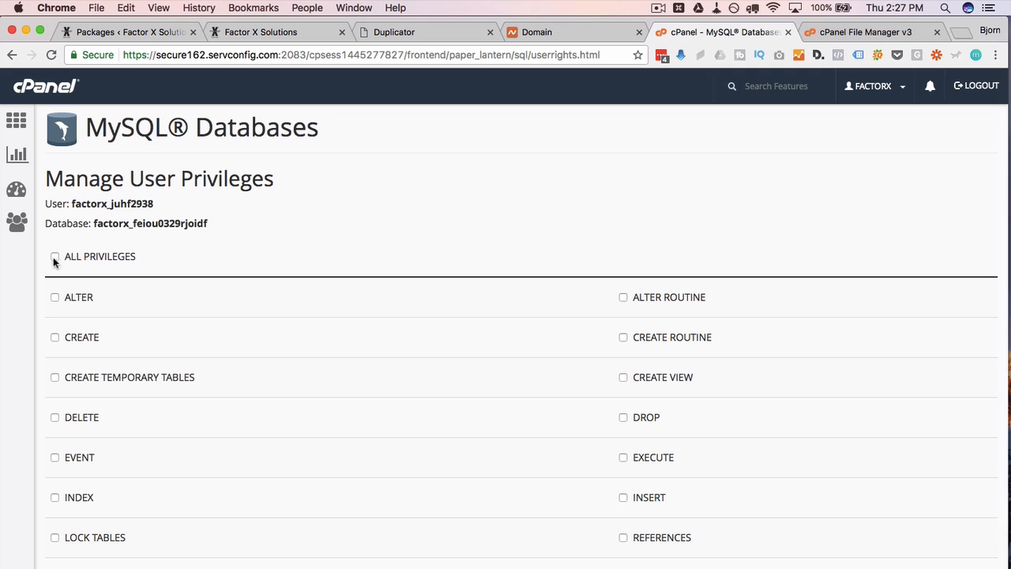
- Grant the user ALL PRIVILEGES on that database and save the changes
click(55, 257)
scroll(63, 320, down, 2)
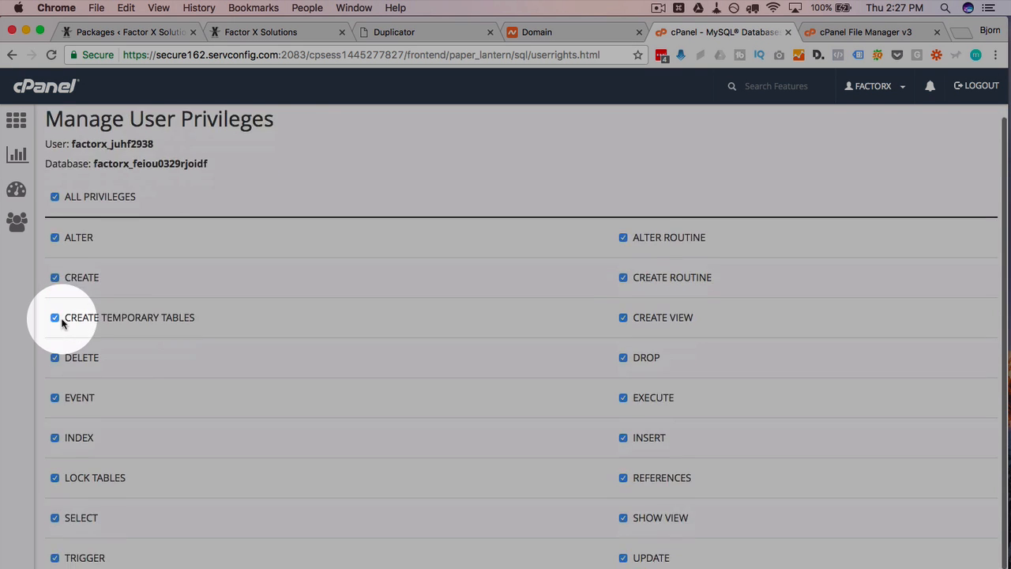
scroll(71, 395, down, 2)
click(85, 544)
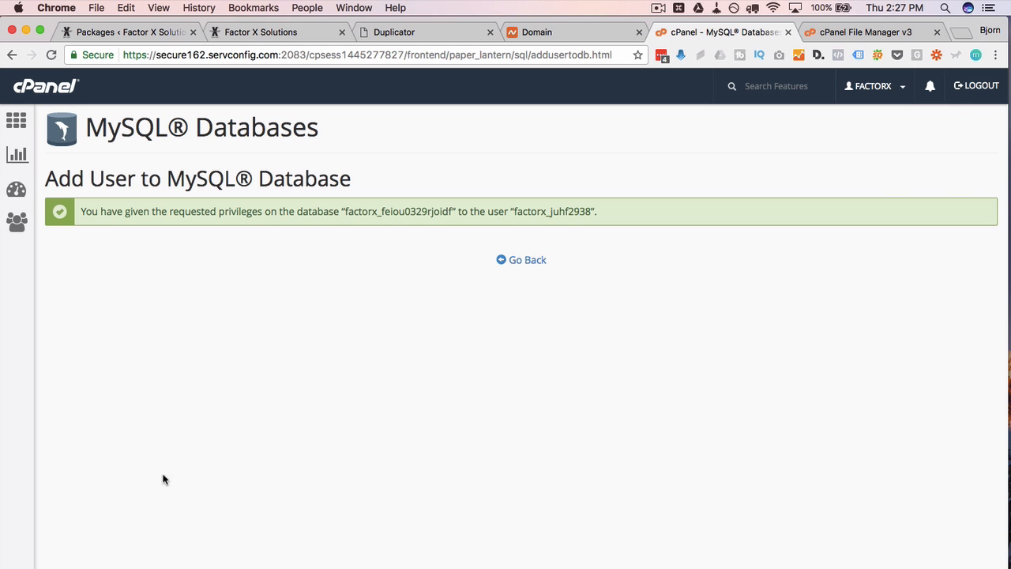
click(531, 264)
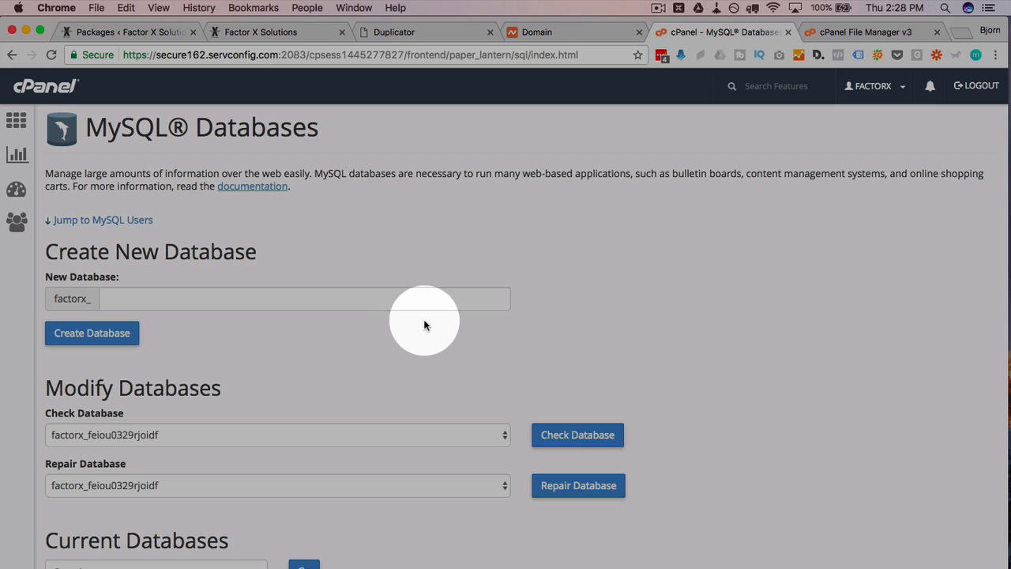
scroll(661, 317, down, 5)
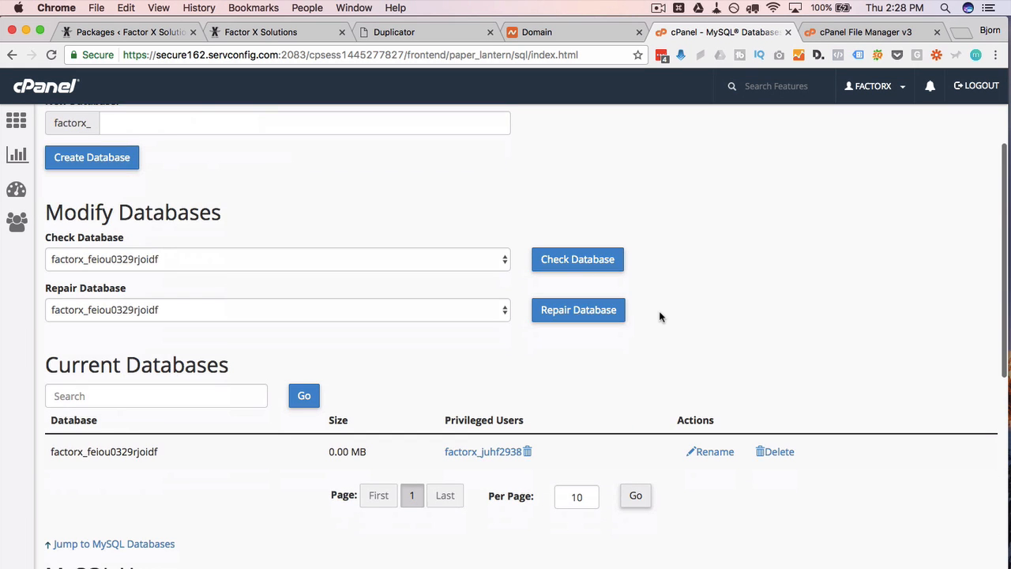
scroll(661, 317, down, 5)
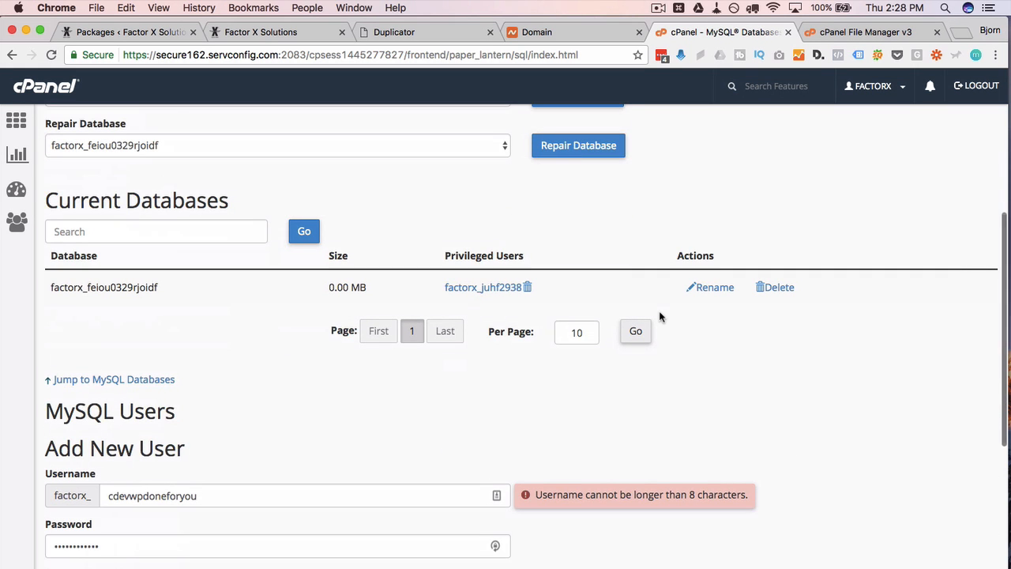
click(399, 31)
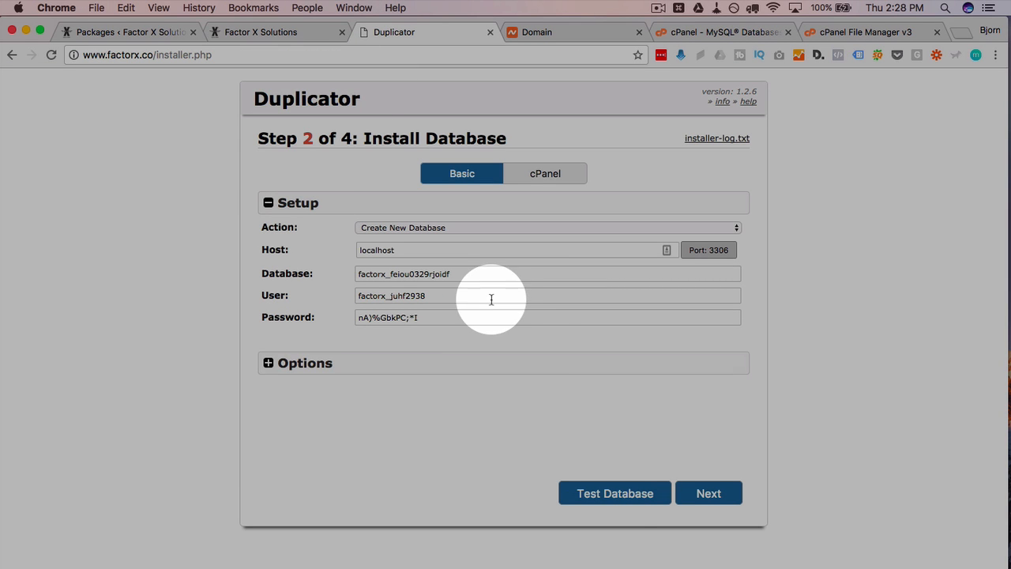
- Pass the database connection test on localhost, then confirm installing the database
click(613, 501)
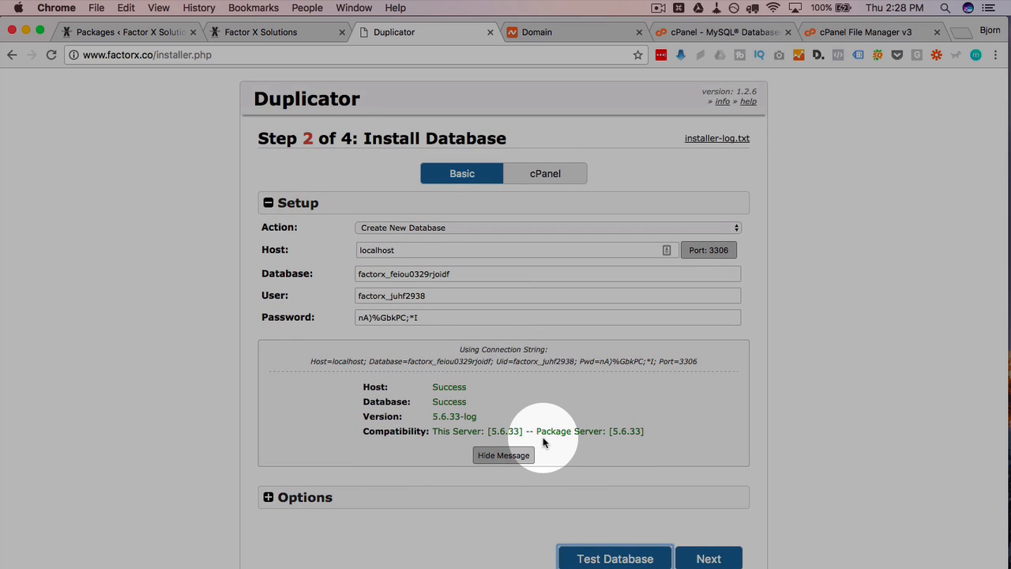
click(494, 458)
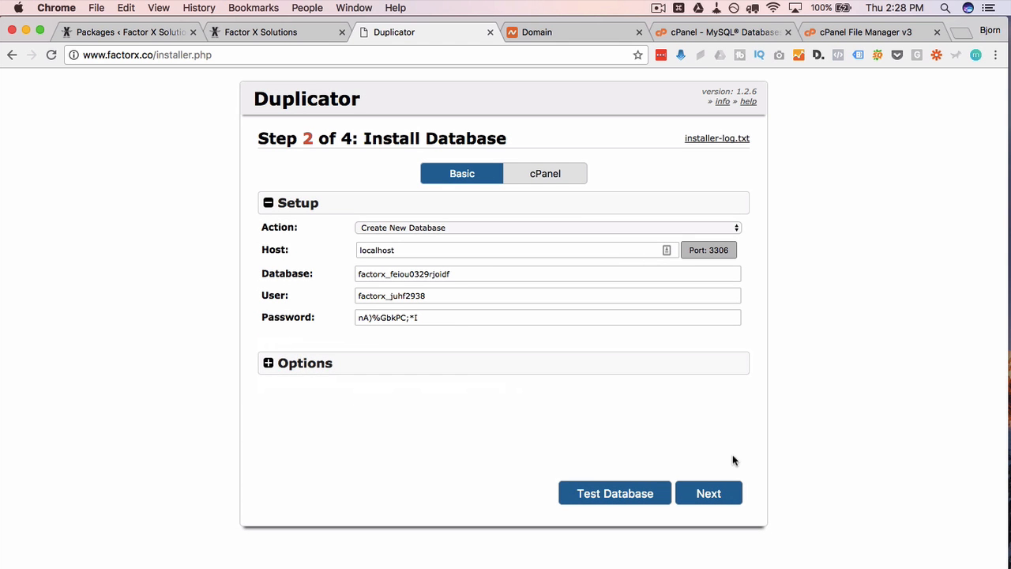
click(715, 496)
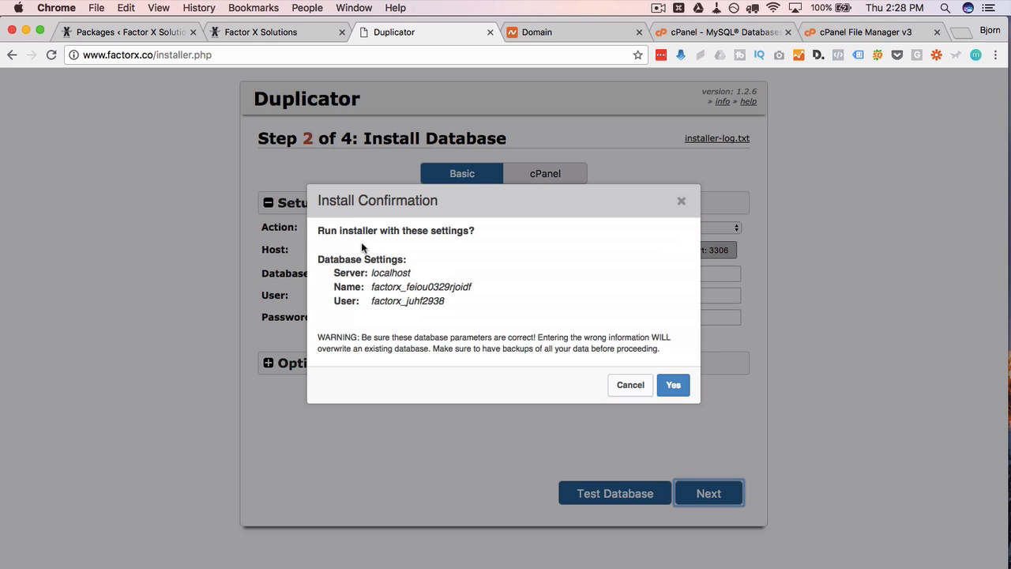
drag(324, 230, 475, 230)
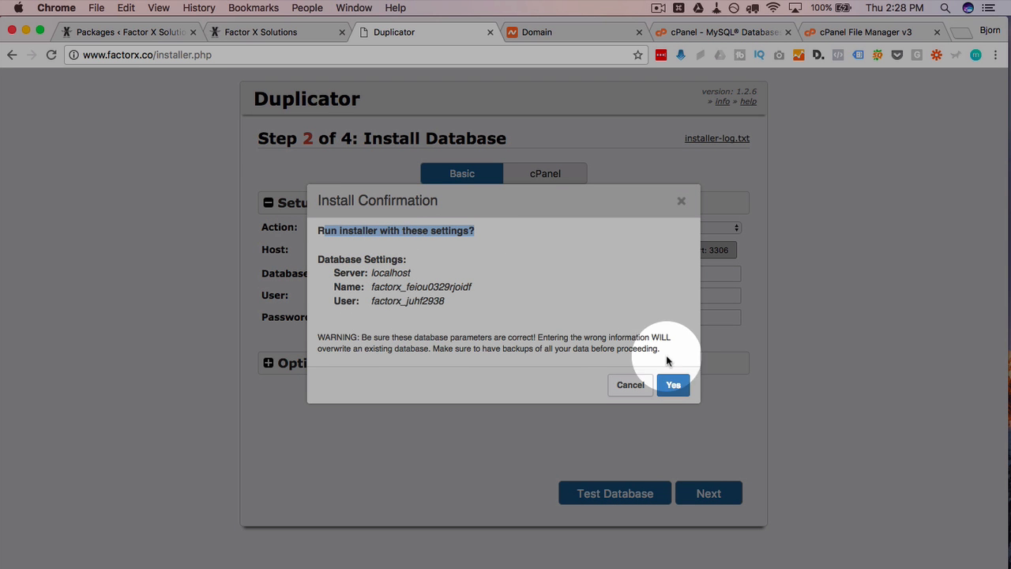
double_click(395, 273)
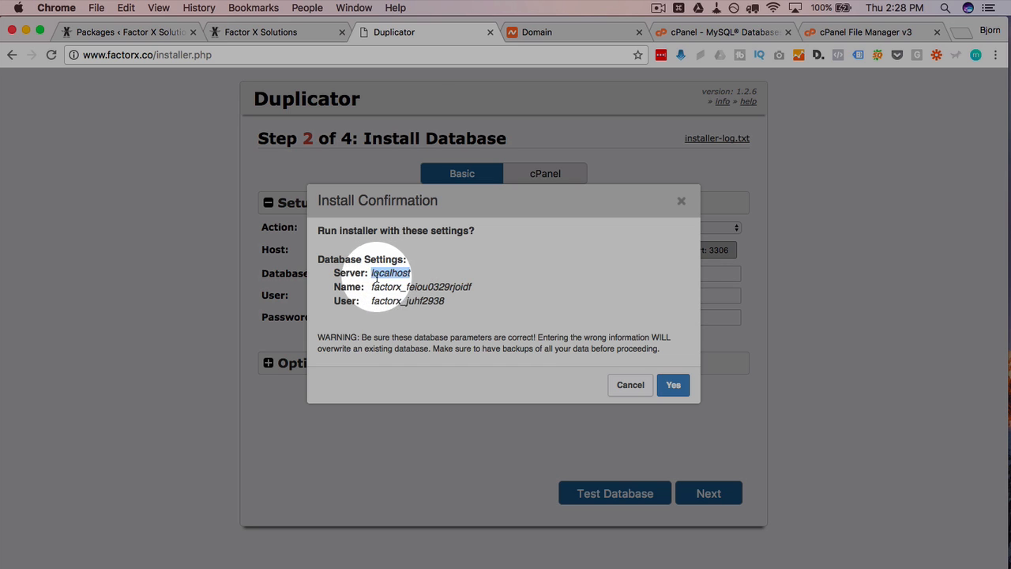
click(673, 386)
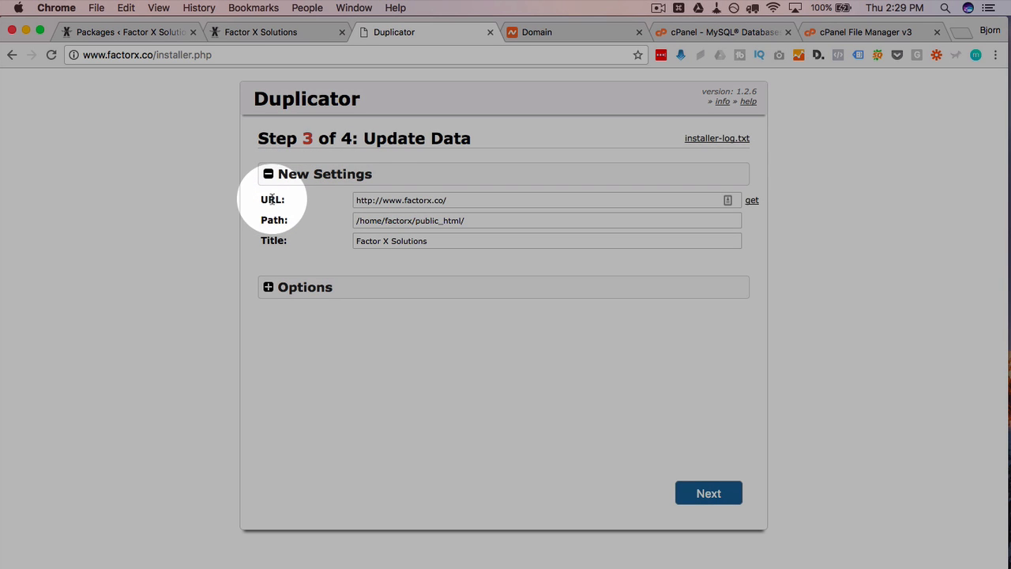
- Review the new site URL, path and the title 'Factor X Solutions'
drag(458, 199, 332, 199)
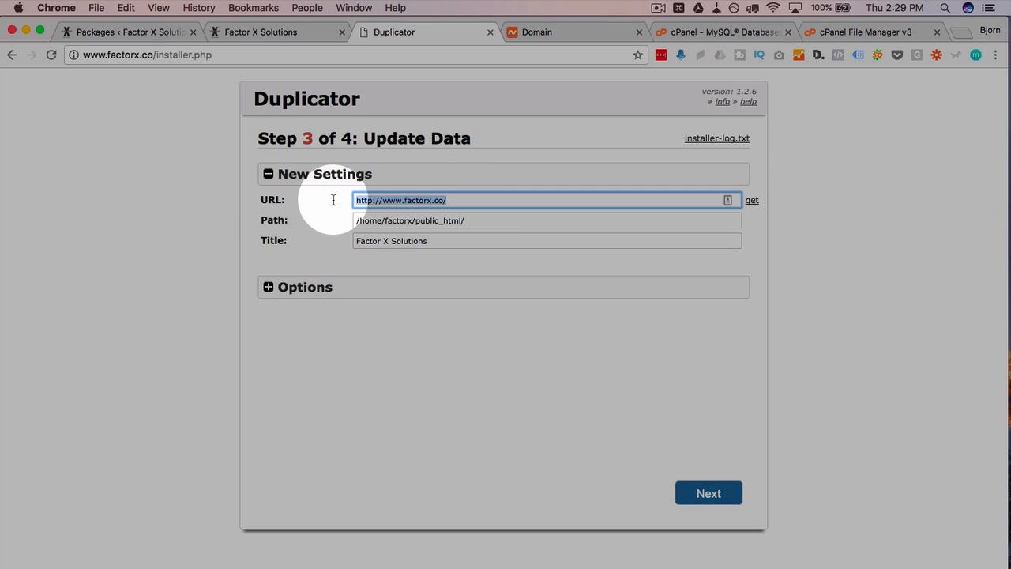
drag(470, 220, 347, 221)
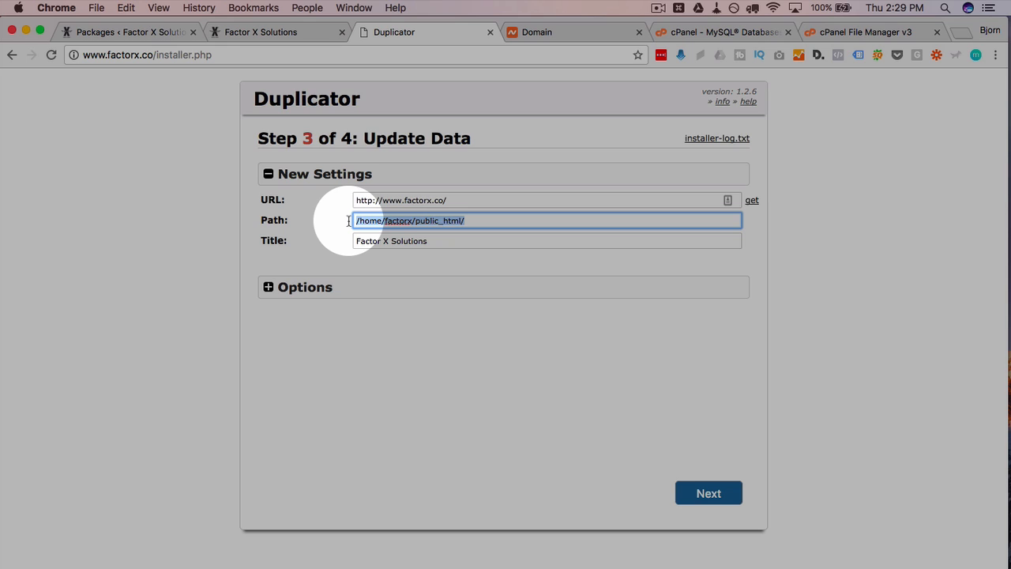
click(470, 218)
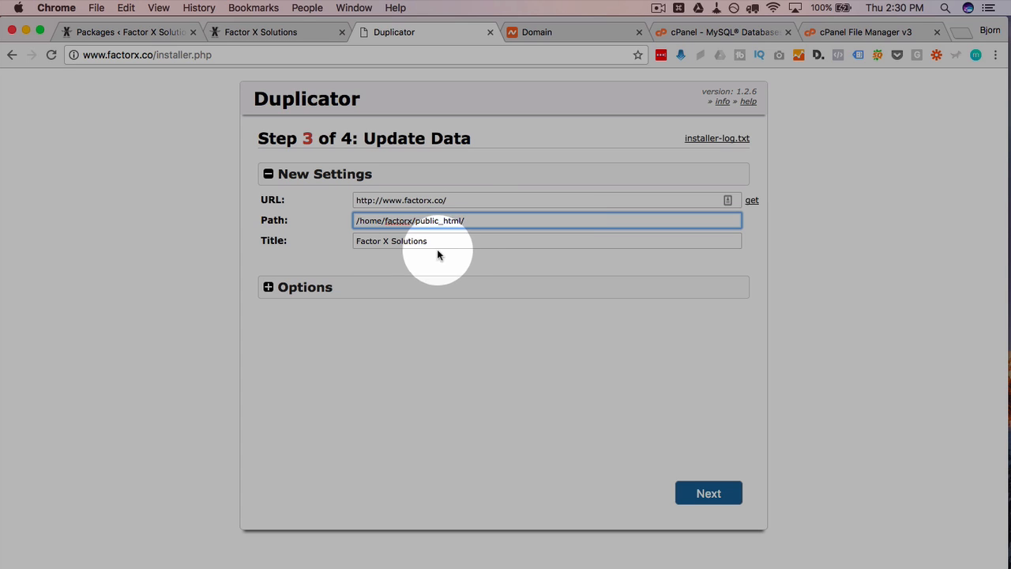
drag(442, 245, 333, 250)
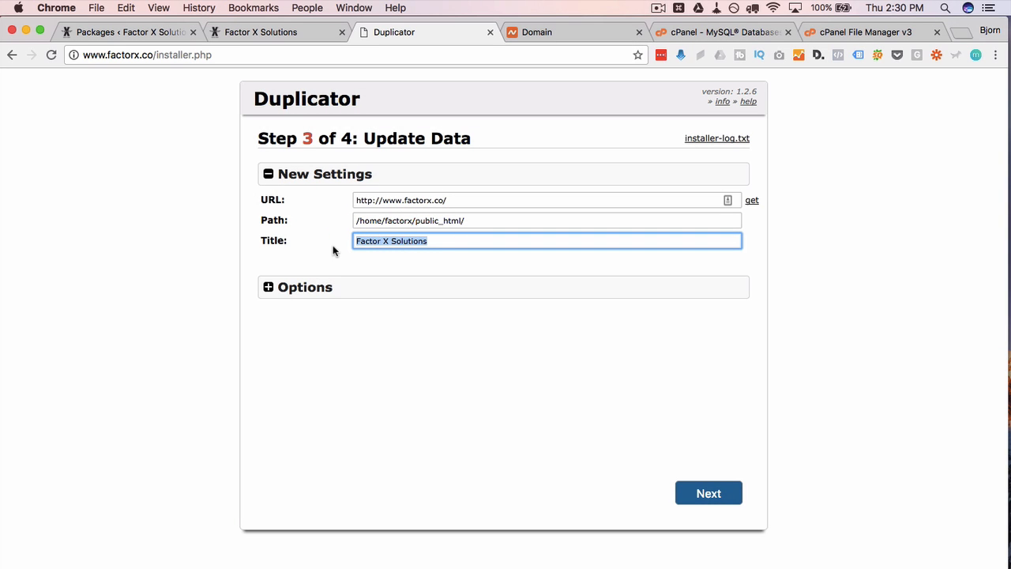
double_click(437, 242)
drag(435, 242, 343, 241)
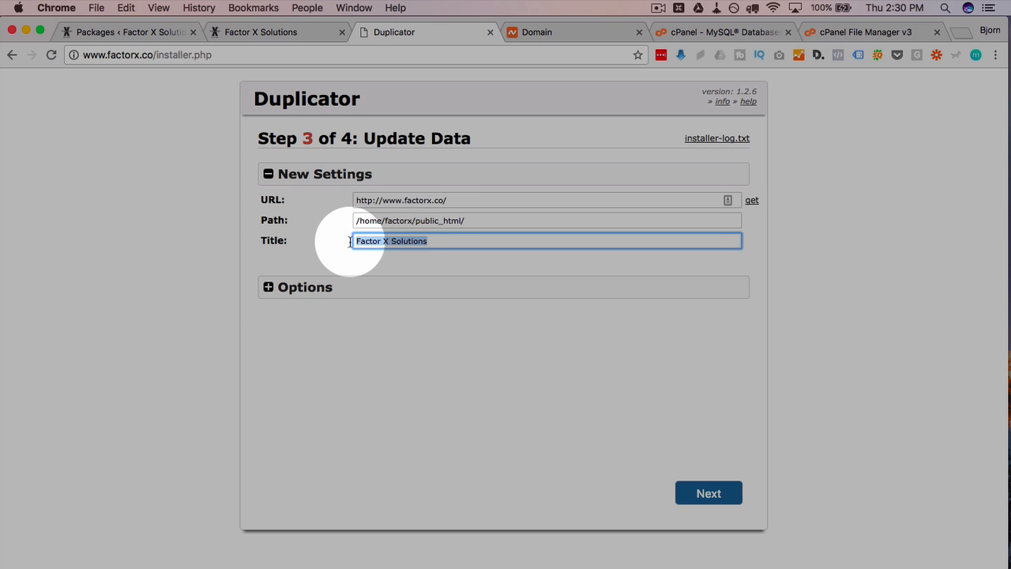
click(327, 255)
click(268, 289)
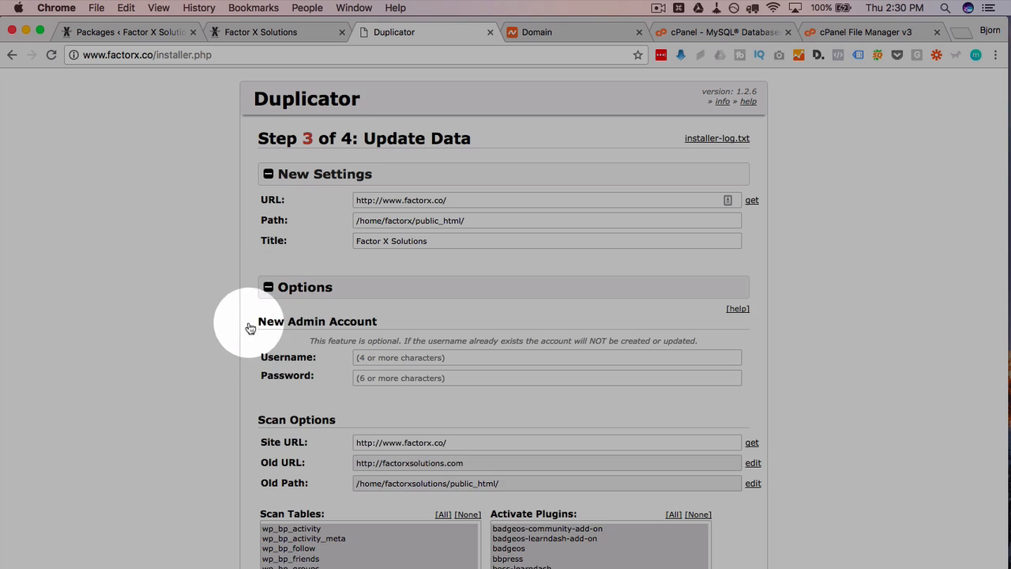
scroll(237, 345, down, 5)
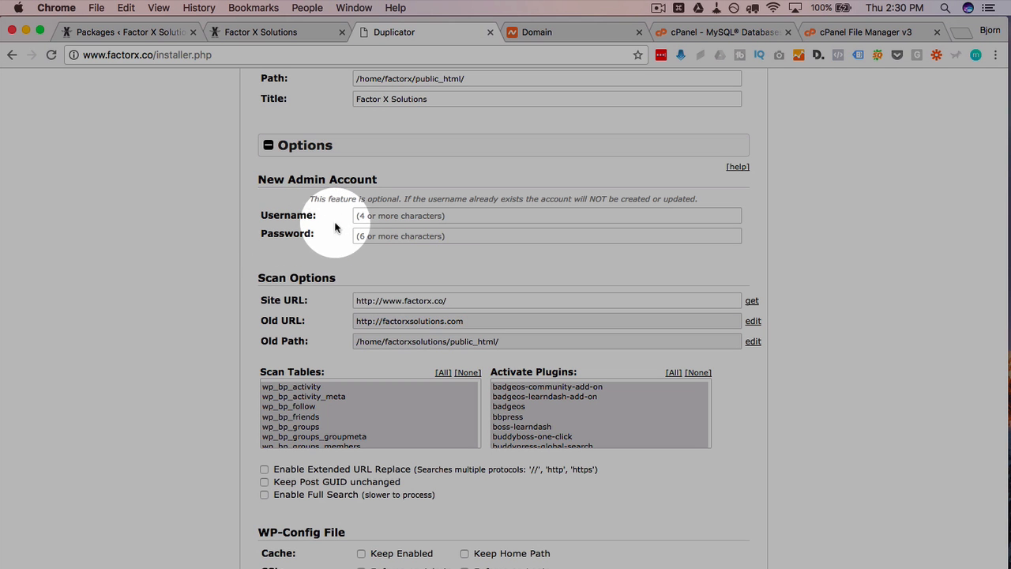
scroll(237, 281, down, 1)
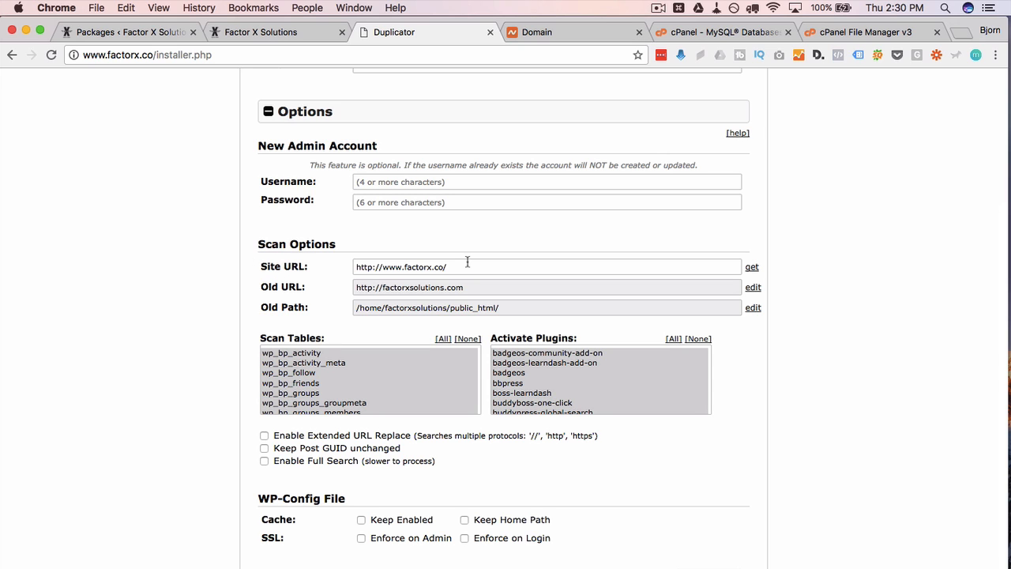
click(461, 266)
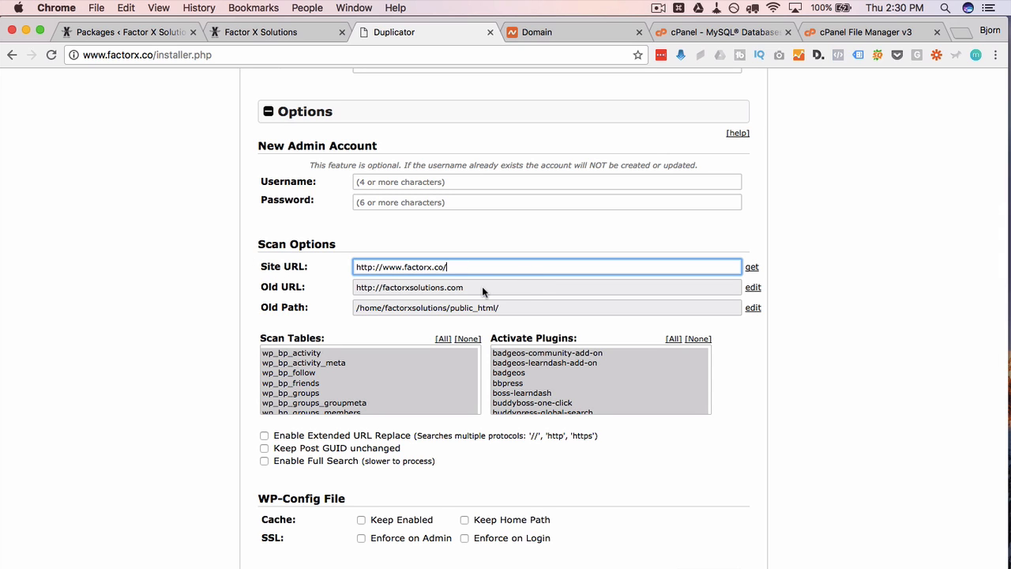
double_click(482, 290)
click(516, 306)
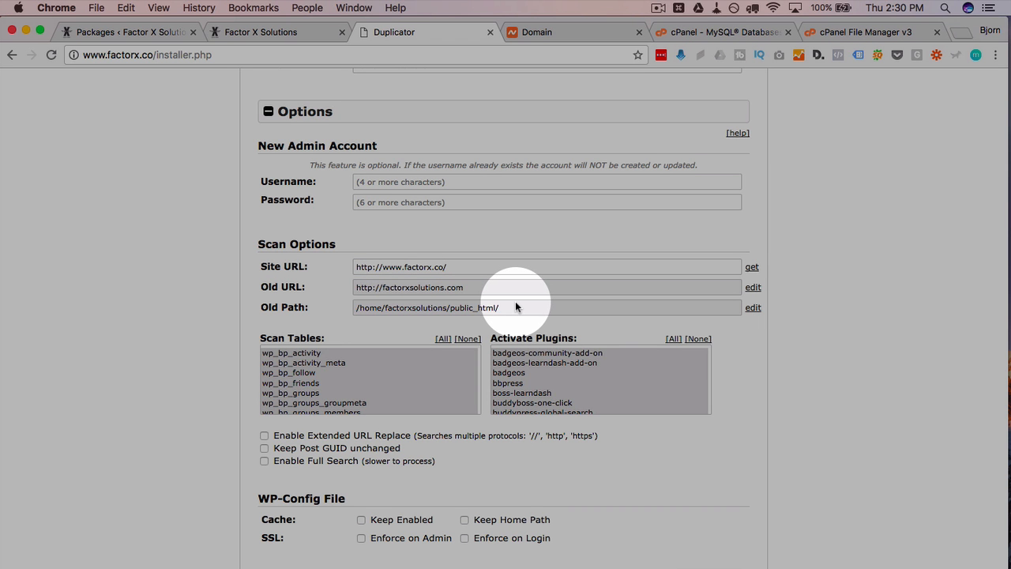
drag(357, 308, 490, 308)
click(308, 312)
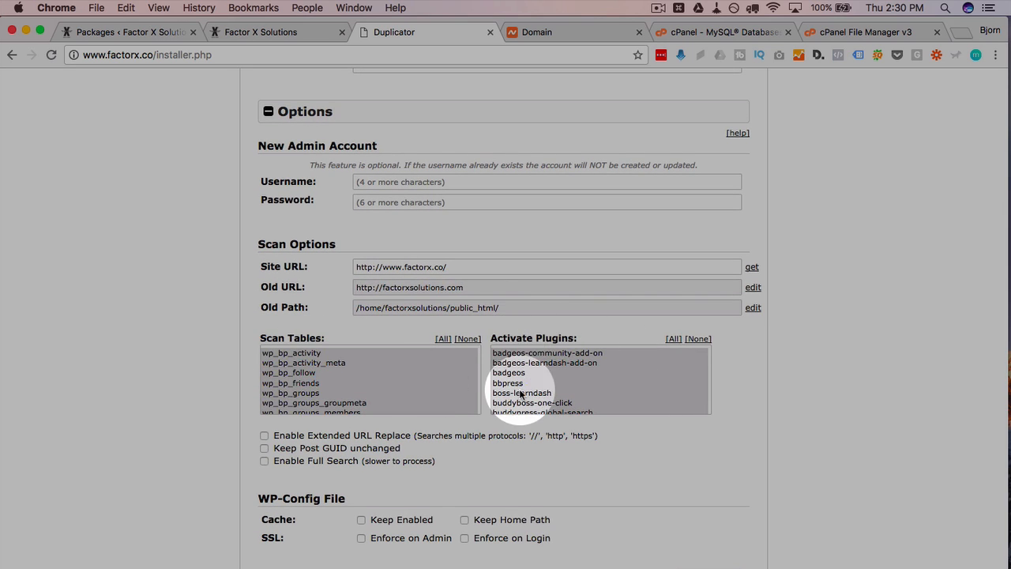
scroll(581, 384, down, 5)
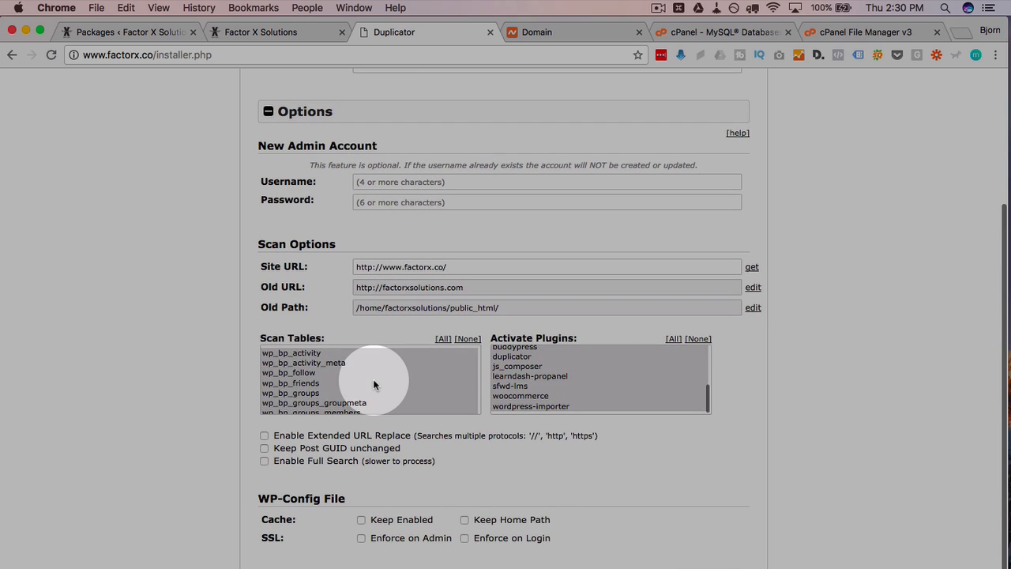
scroll(374, 384, down, 15)
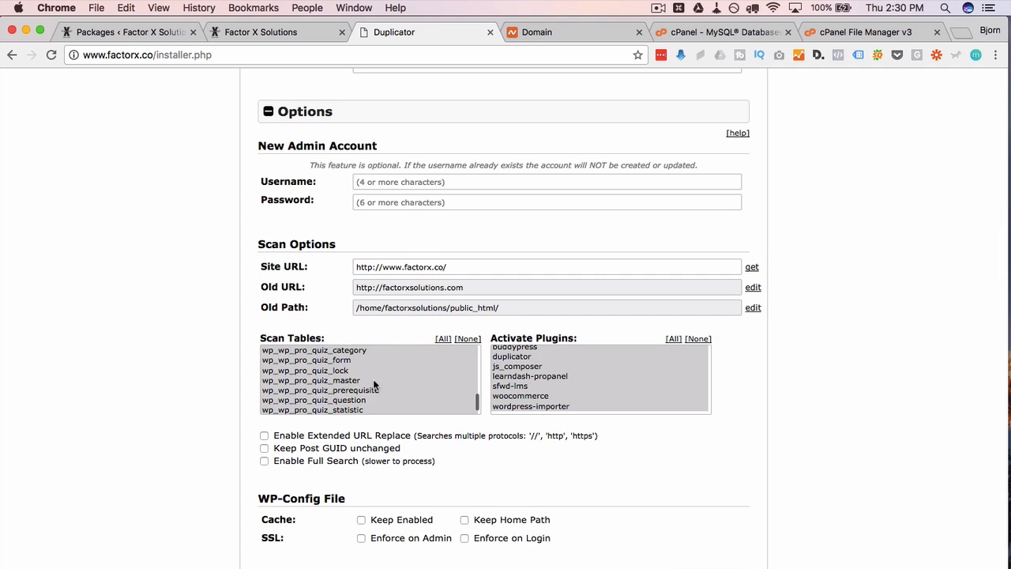
scroll(374, 384, down, 1)
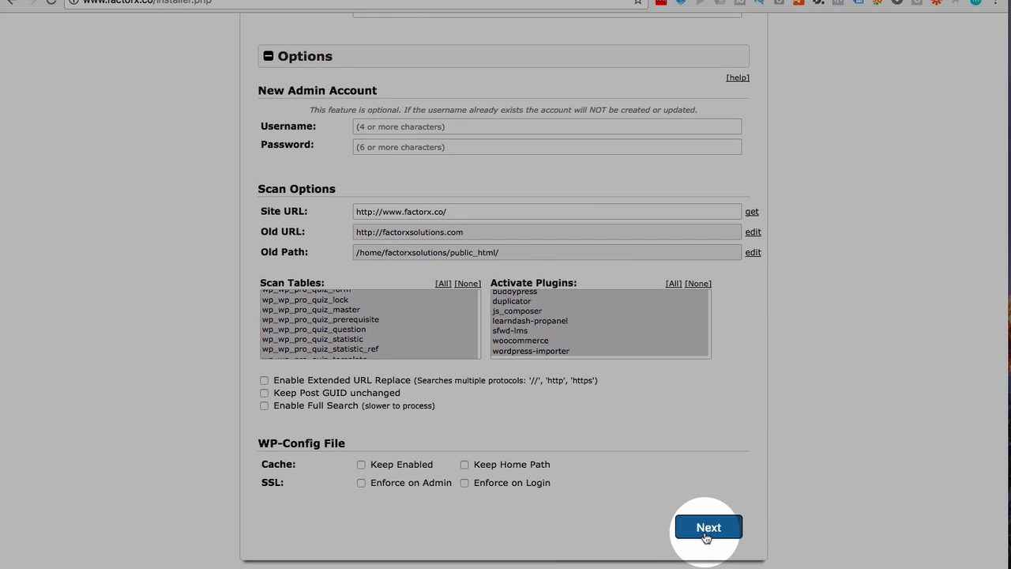
click(707, 537)
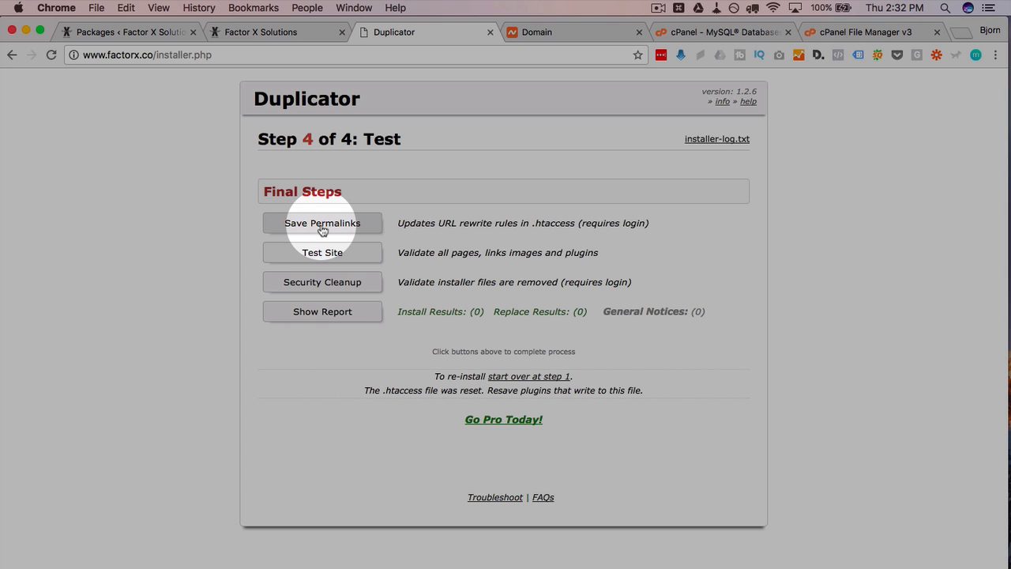
click(334, 225)
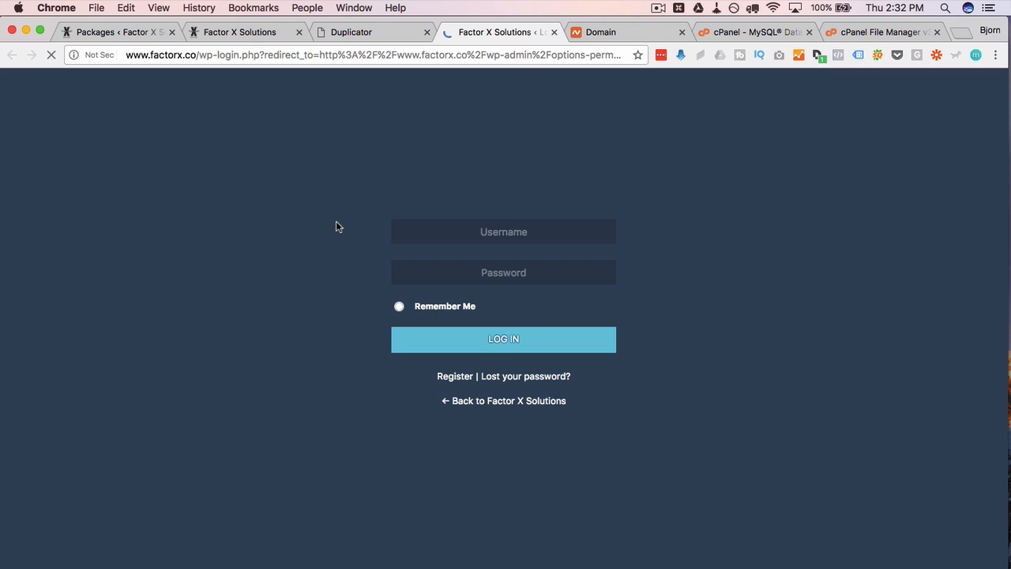
click(515, 340)
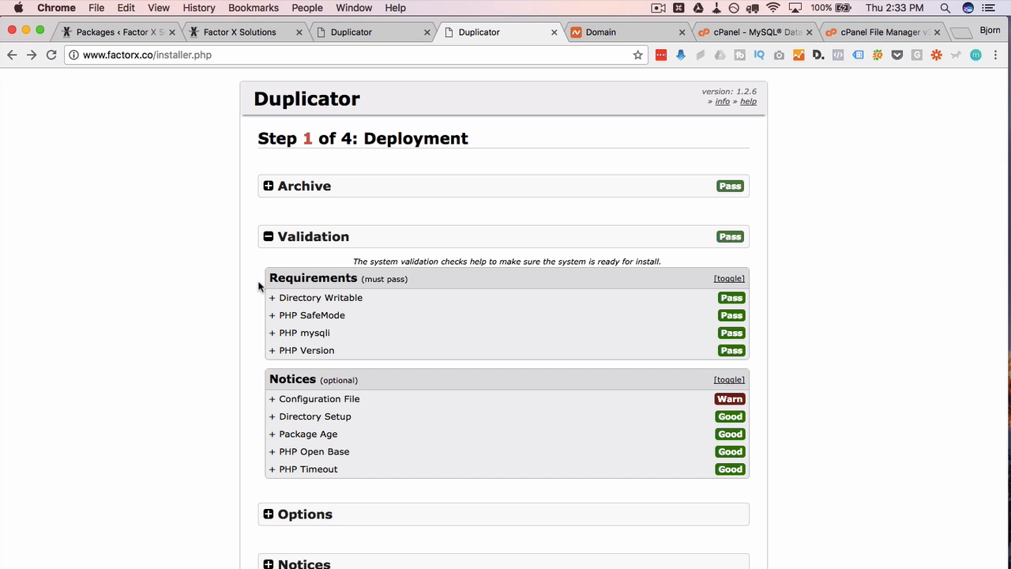
drag(169, 55, 226, 55)
text(wp-admin)
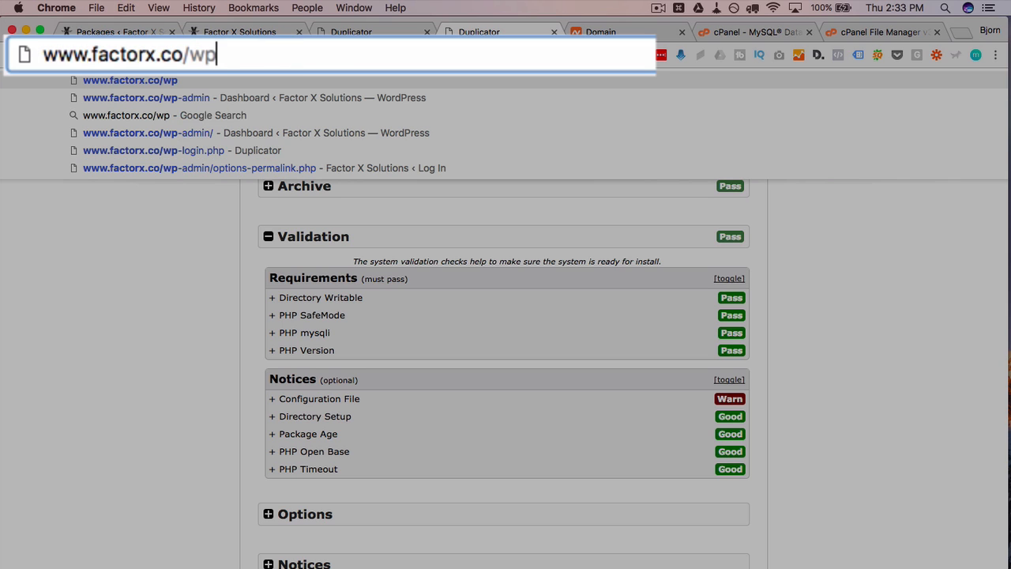
key(Return)
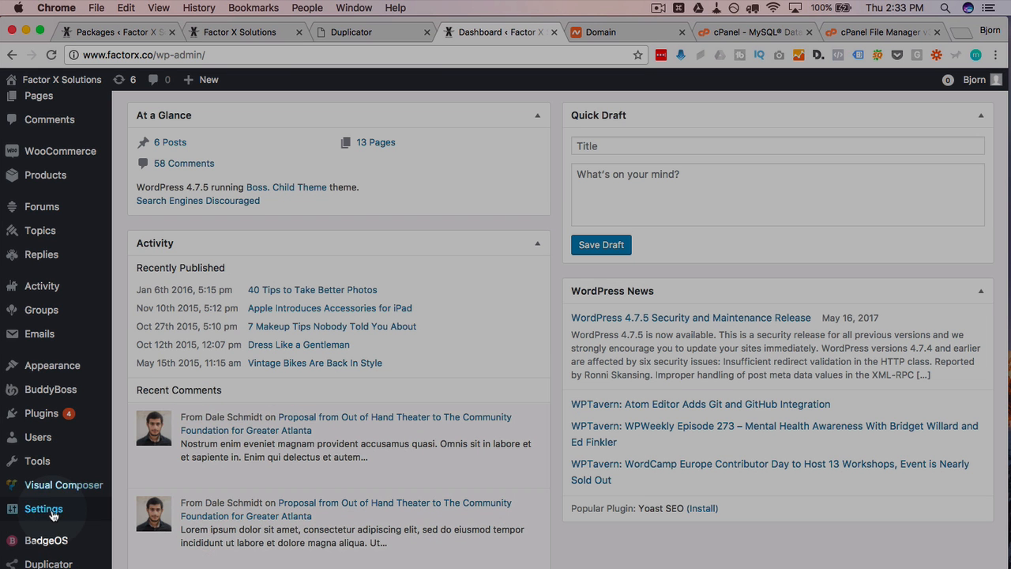
- Re-save the Permalink Settings, keeping the Post name structure
mouse_move(53, 514)
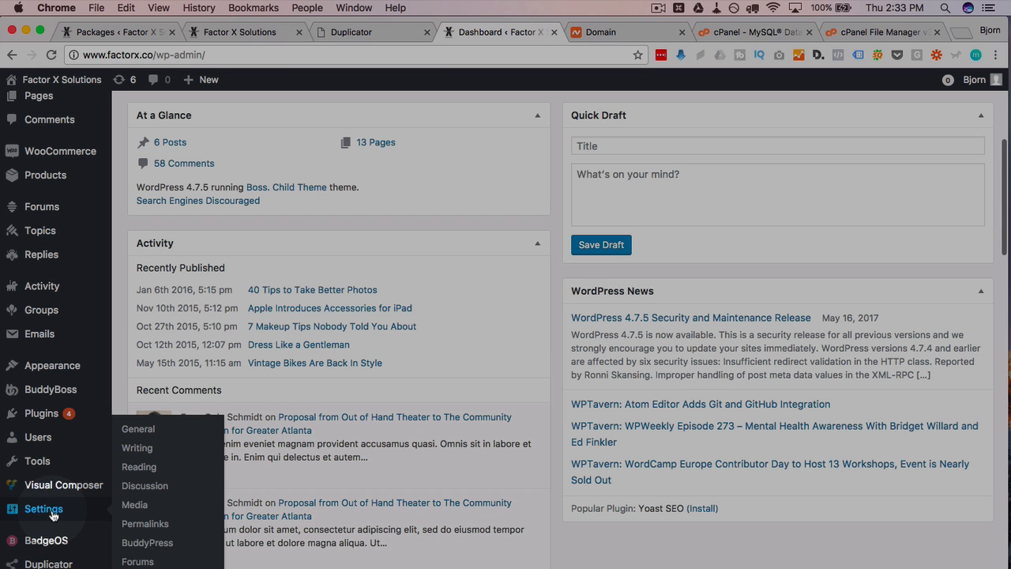
click(133, 524)
scroll(246, 397, down, 5)
scroll(246, 397, down, 5)
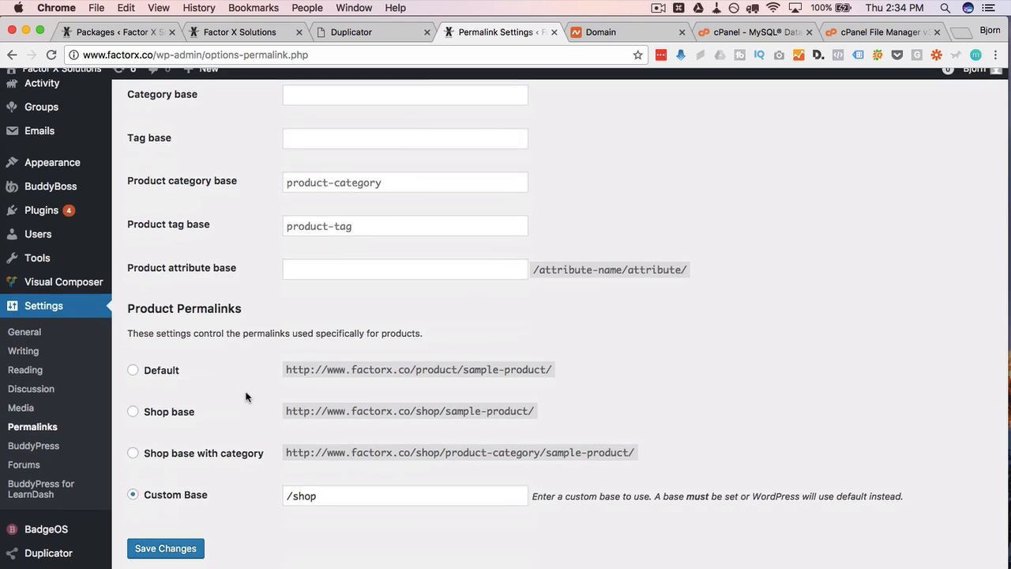
click(158, 561)
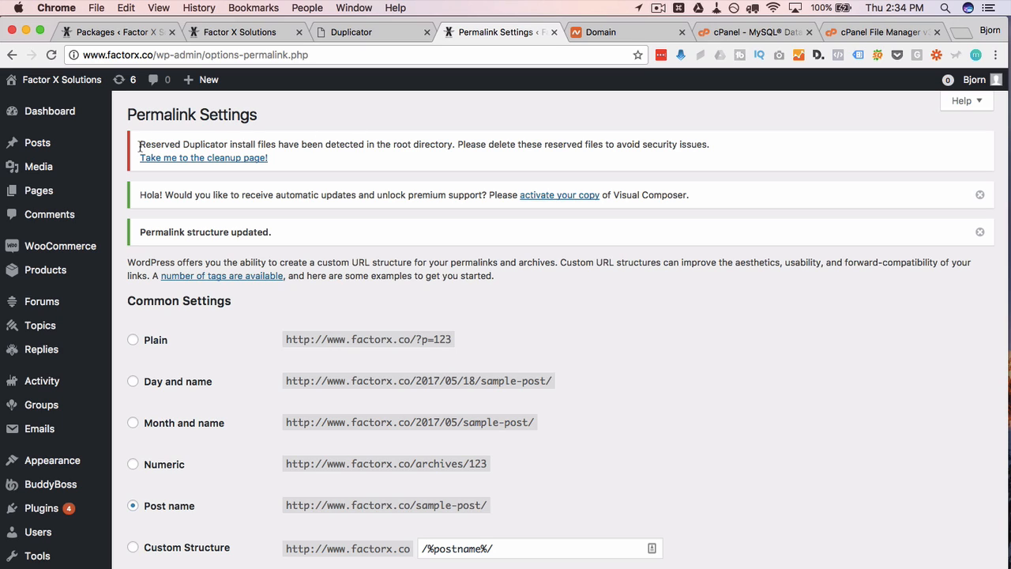
- Read the leftover installer files warning and follow it to Duplicator's Tools Cleanup page
drag(139, 147, 714, 145)
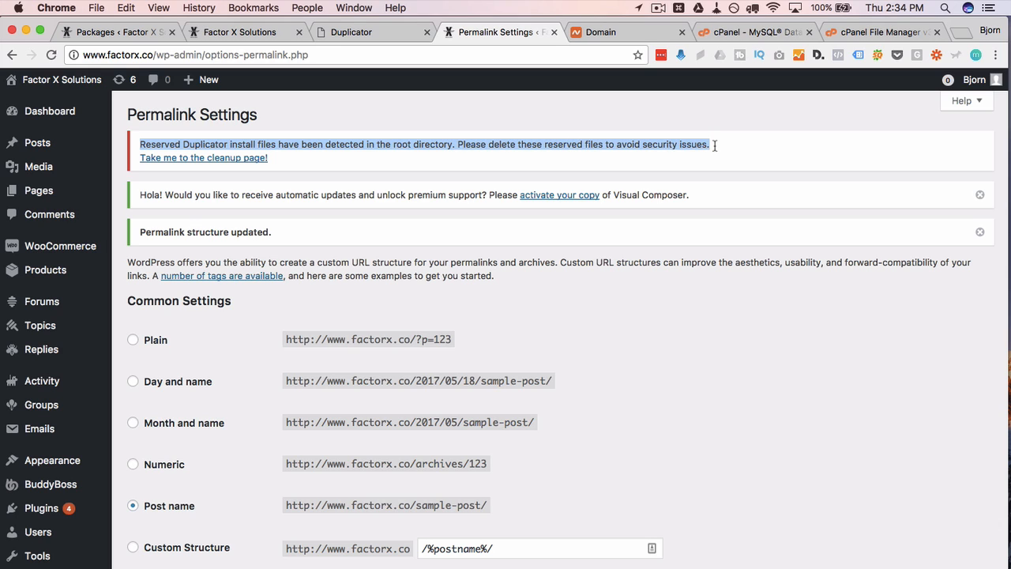
click(714, 145)
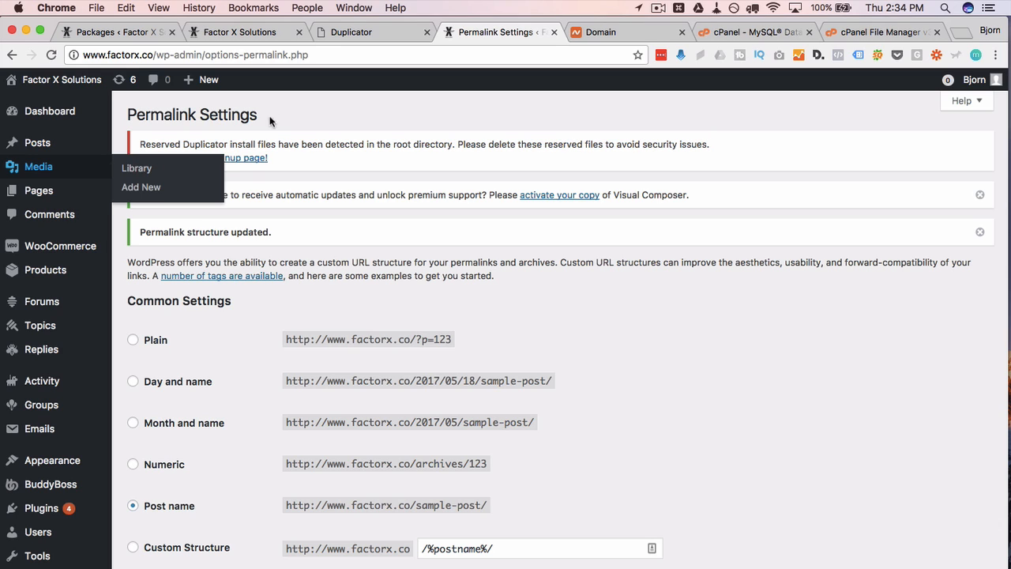
click(241, 159)
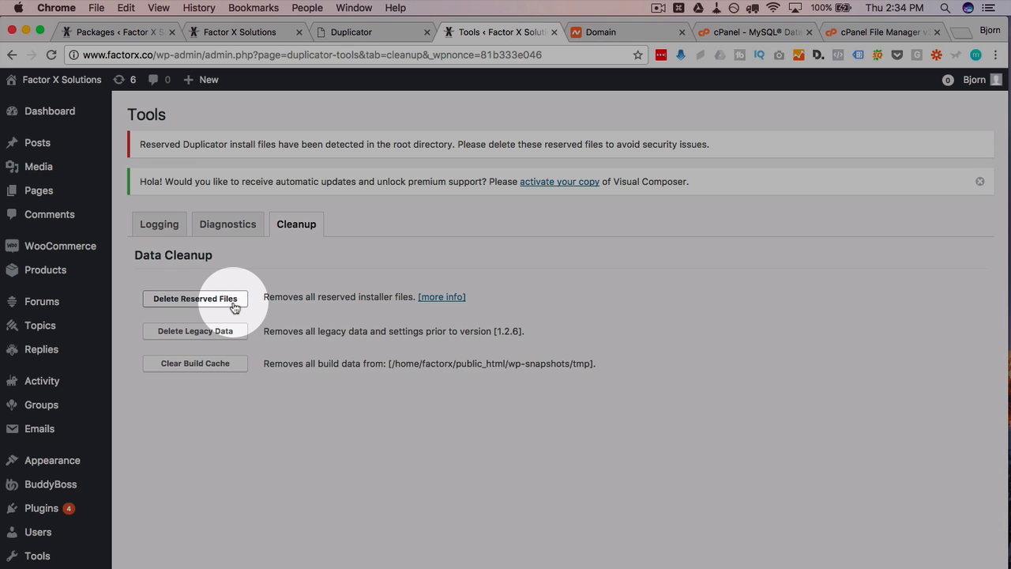
- Delete Duplicator's reserved installer files and legacy data, then move to cPanel File Manager
click(235, 307)
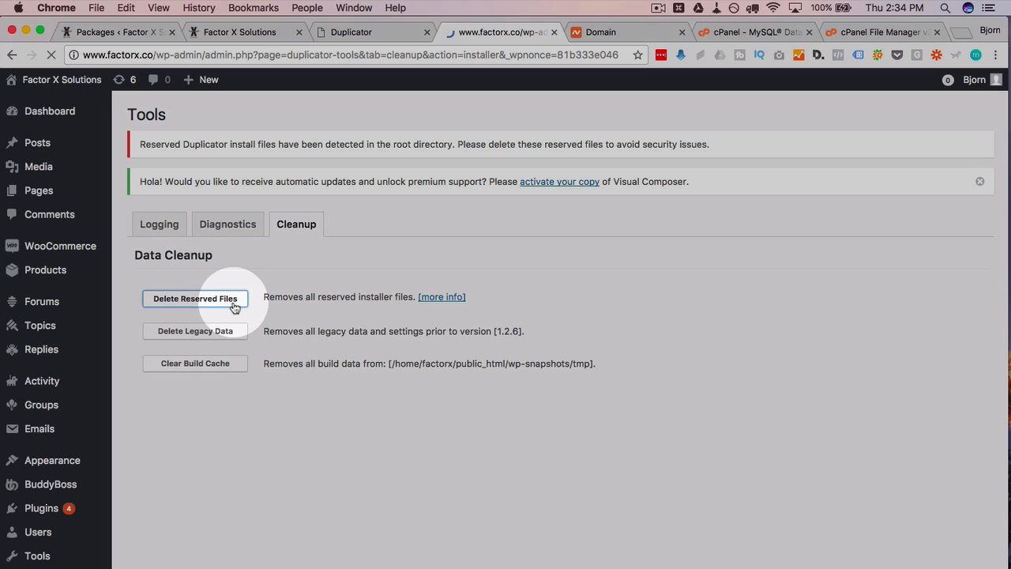
scroll(197, 310, down, 4)
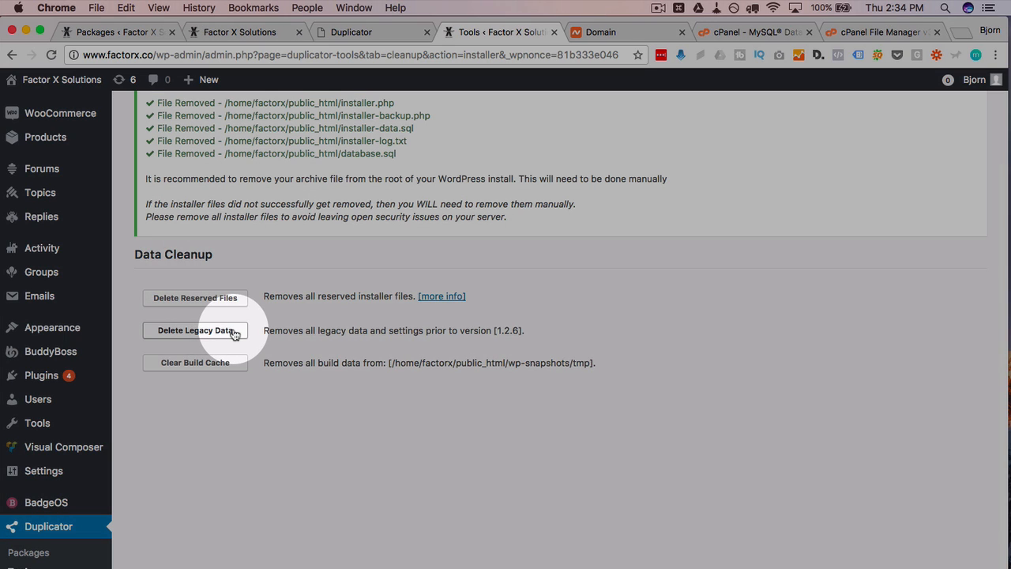
click(234, 332)
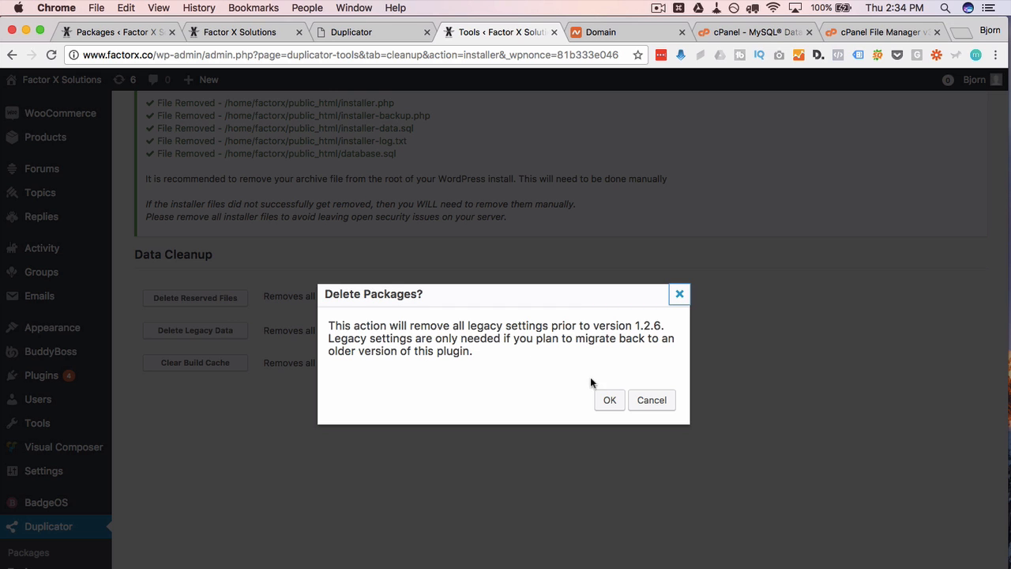
click(606, 399)
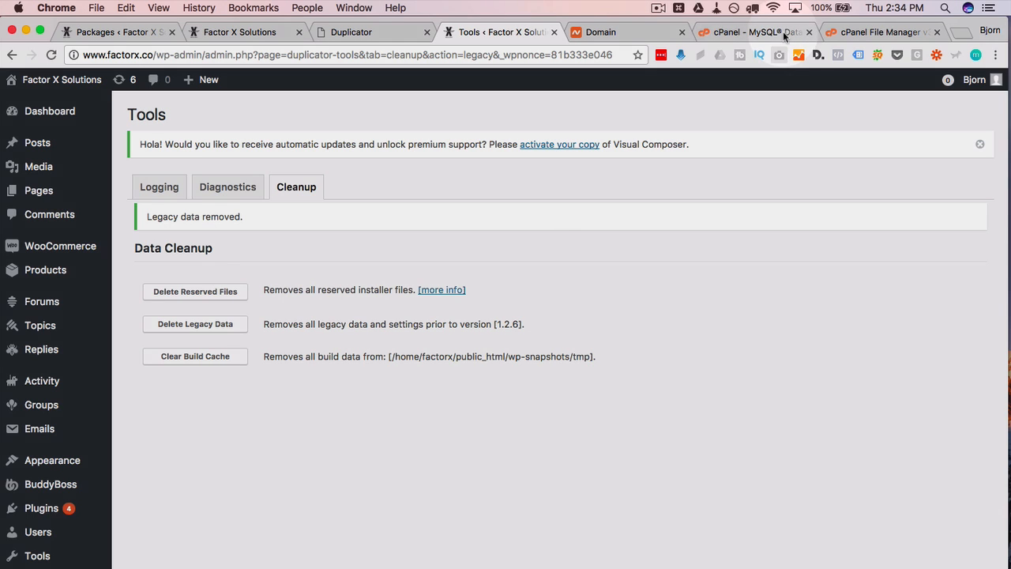
click(784, 32)
click(848, 36)
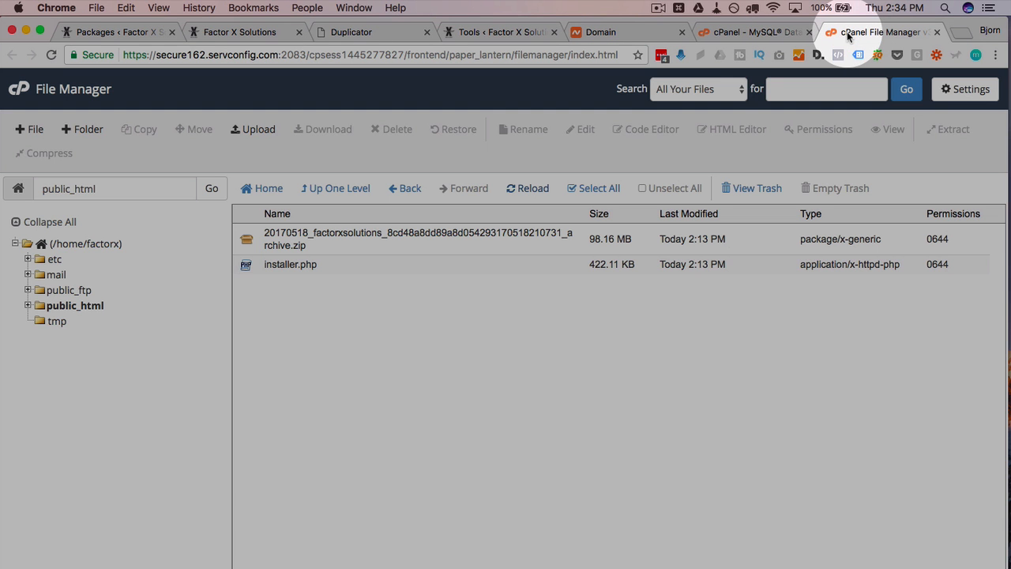
- Permanently delete the 98.16 MB 20170518_factorxsolutions archive zip from public_html, skipping the trash
click(525, 189)
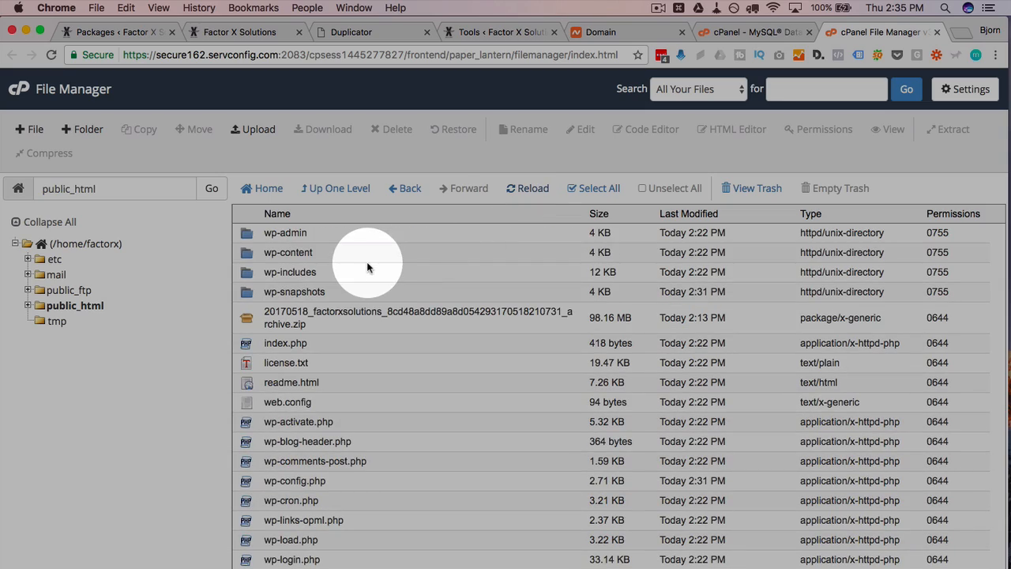
scroll(366, 267, down, 2)
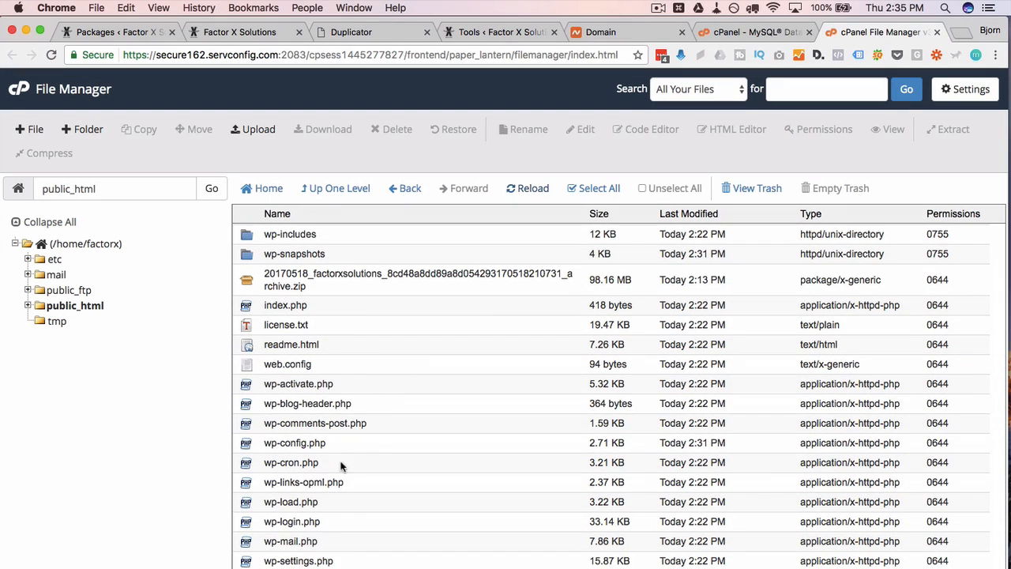
click(377, 290)
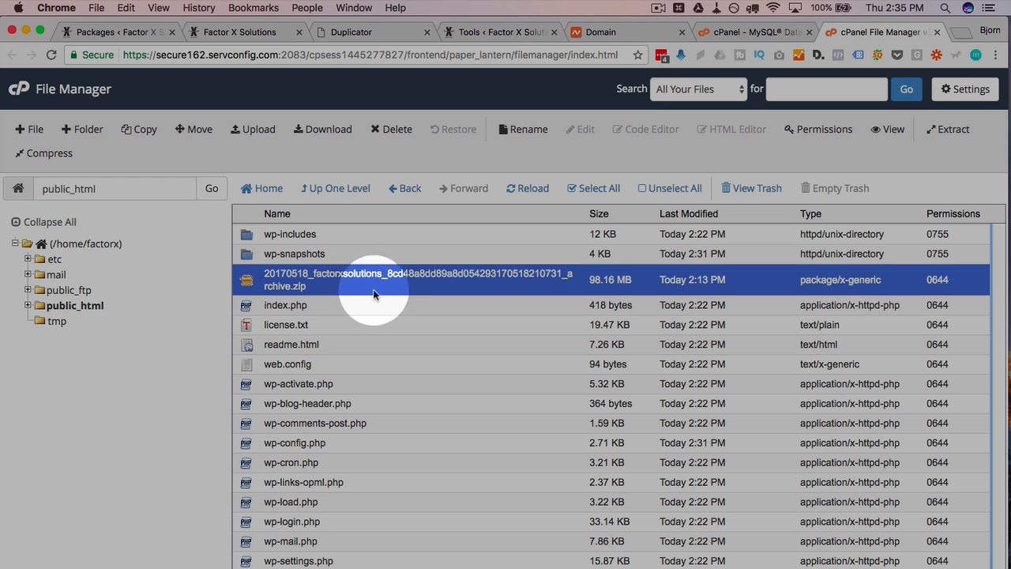
scroll(327, 337, up, 2)
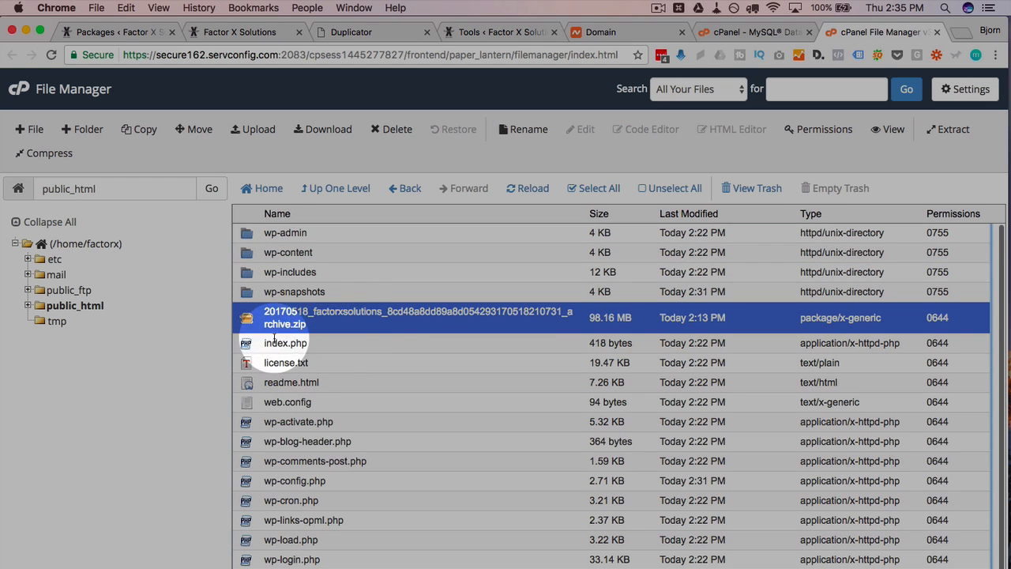
click(398, 135)
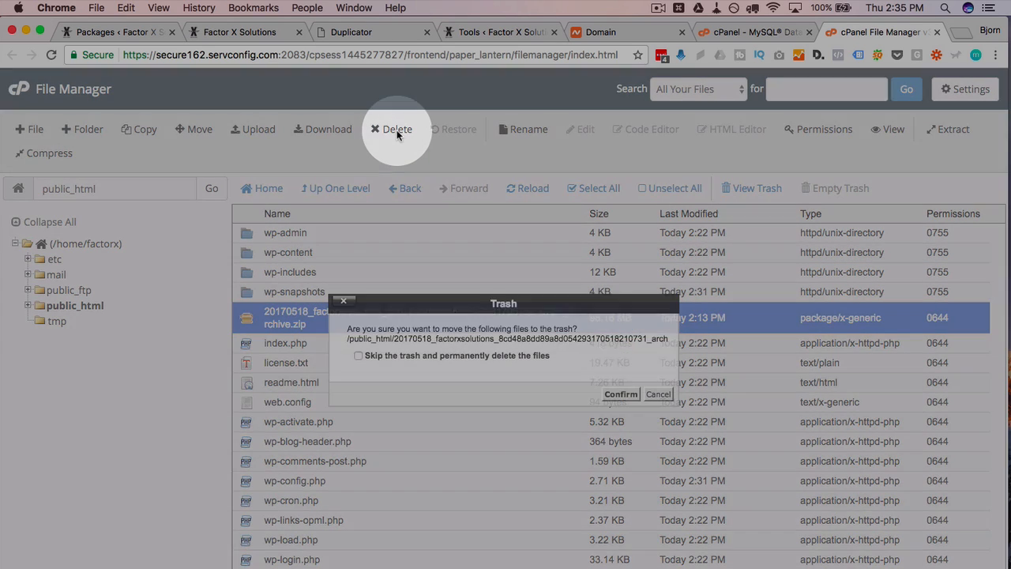
click(359, 356)
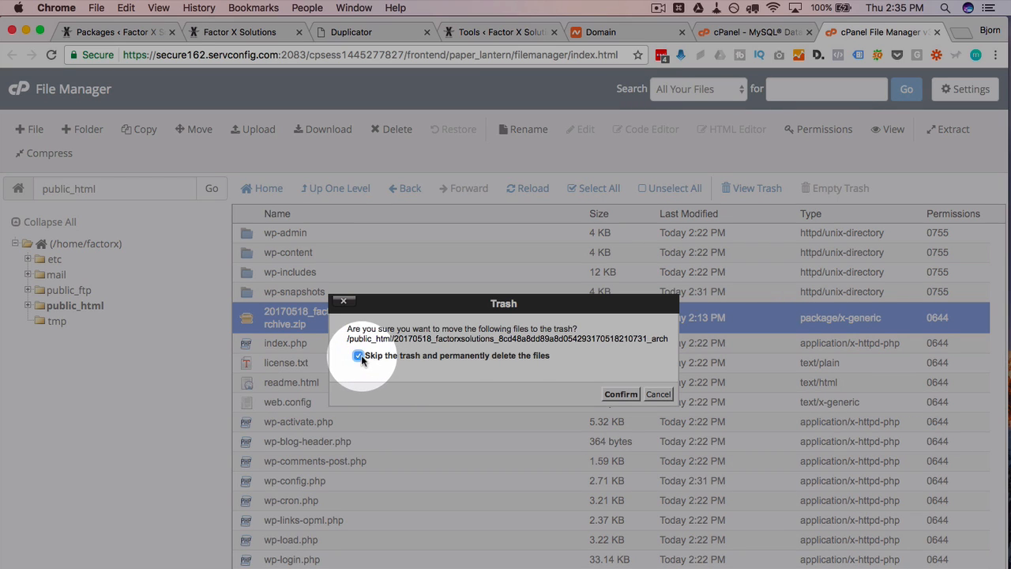
click(618, 395)
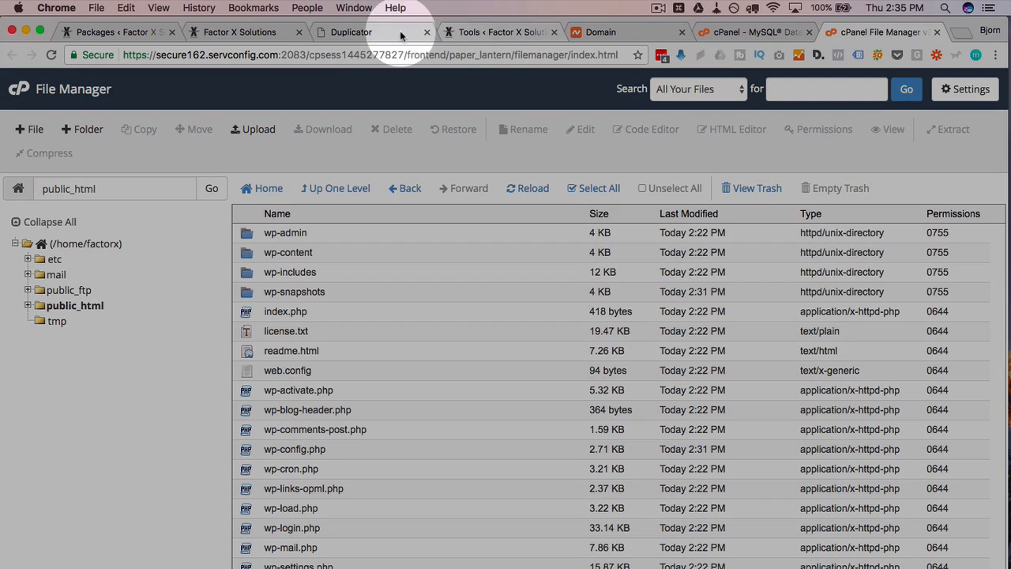
click(363, 33)
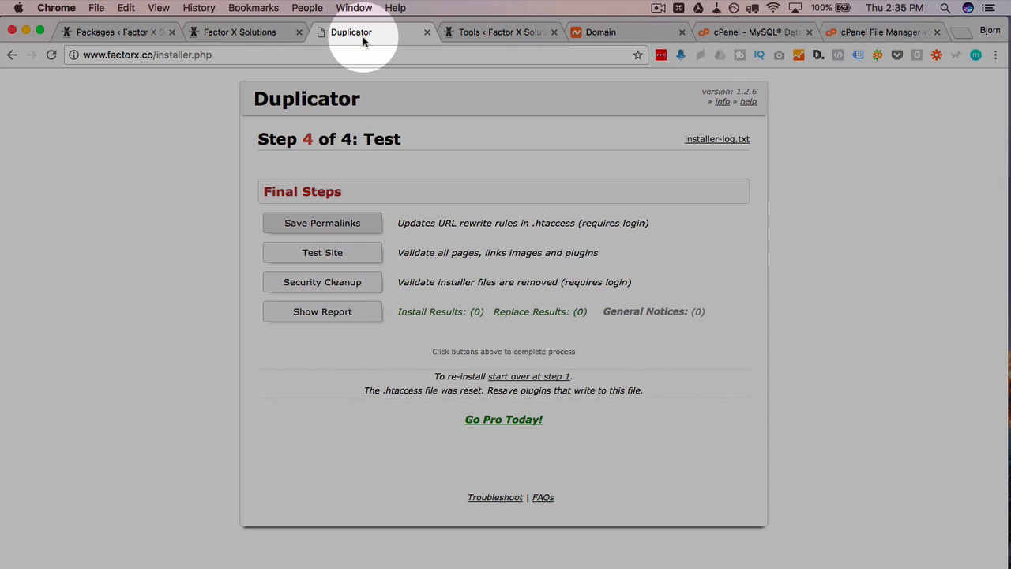
click(488, 33)
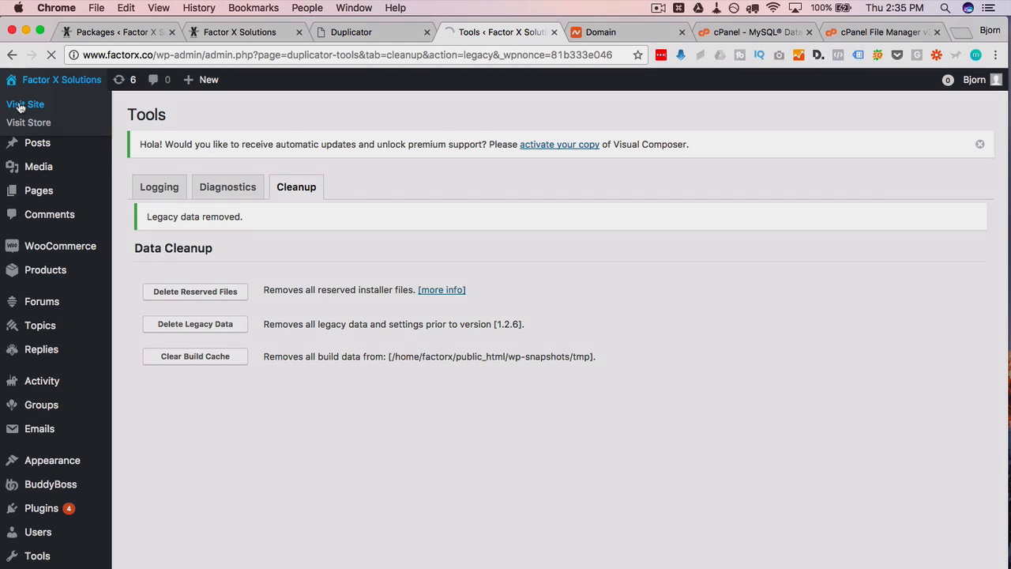
click(24, 104)
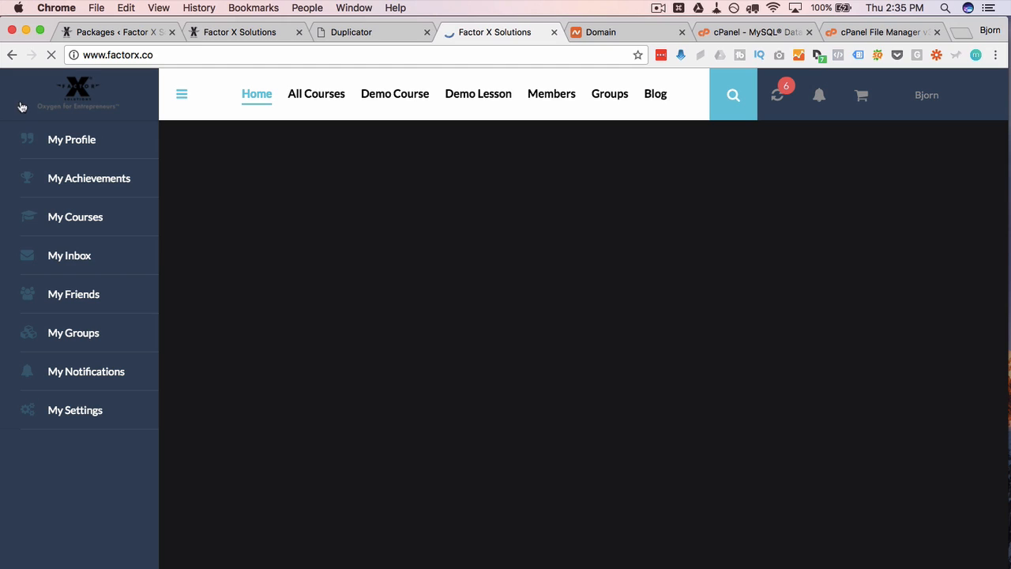
click(180, 55)
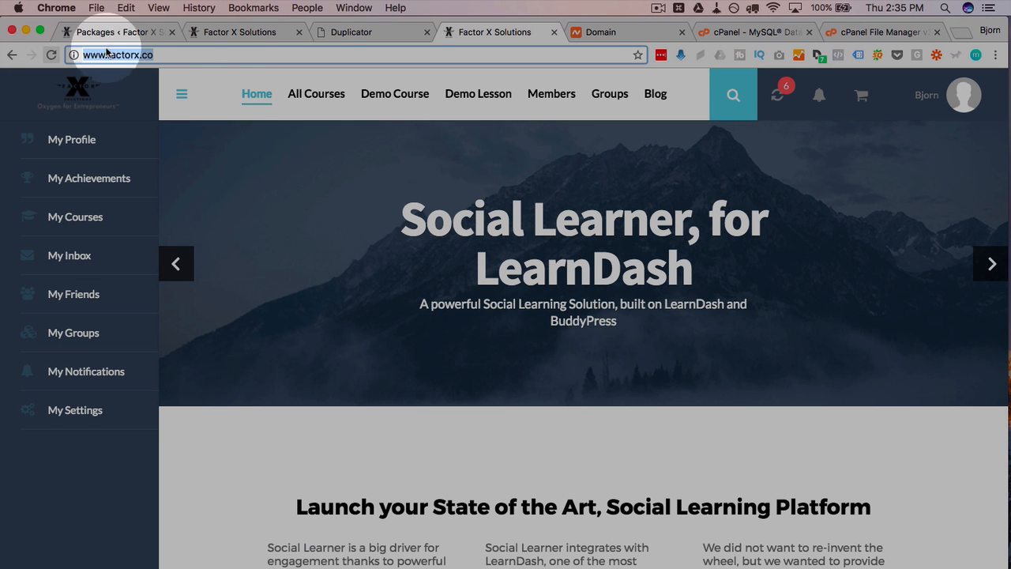
click(214, 31)
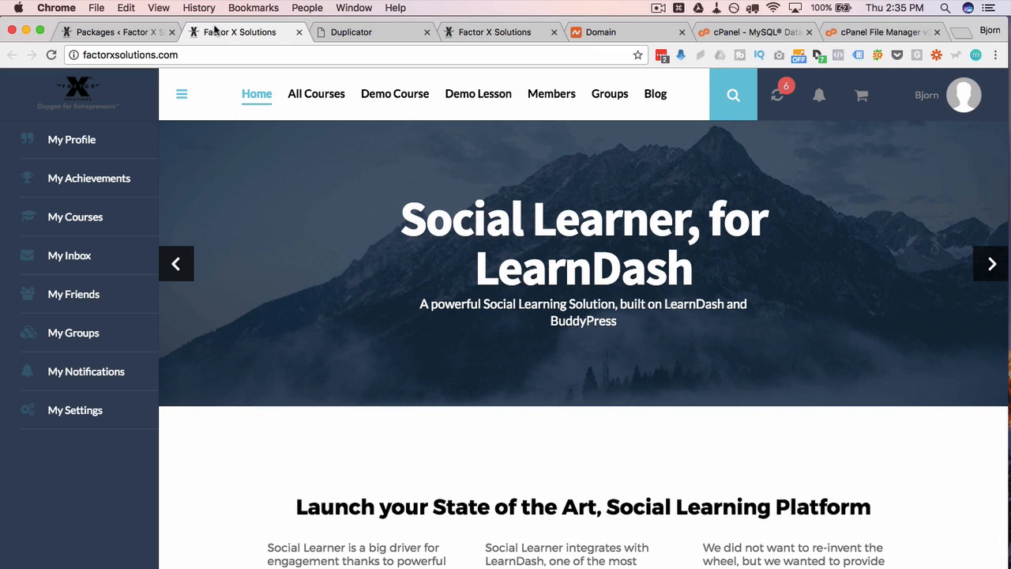
click(201, 56)
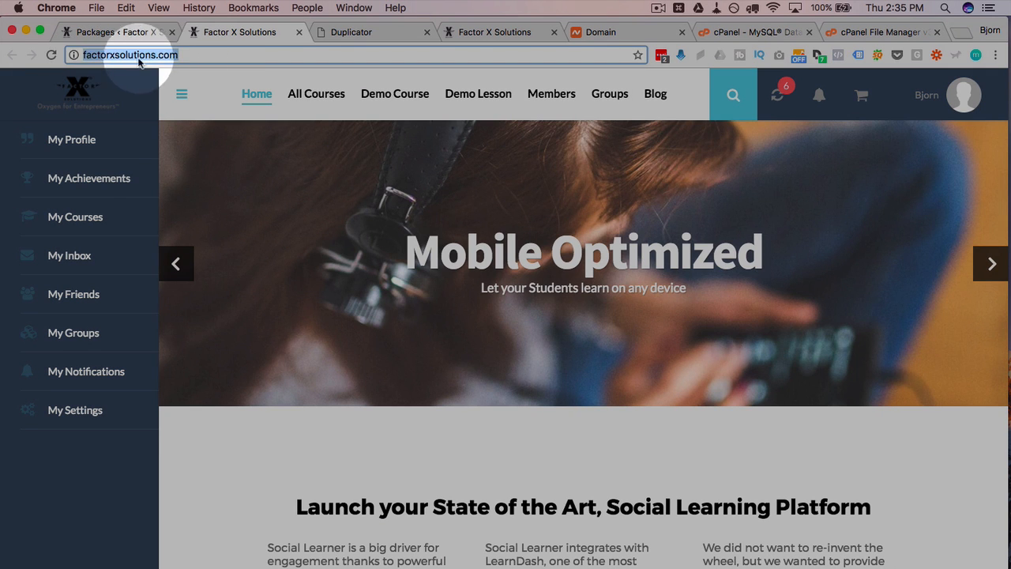
click(457, 30)
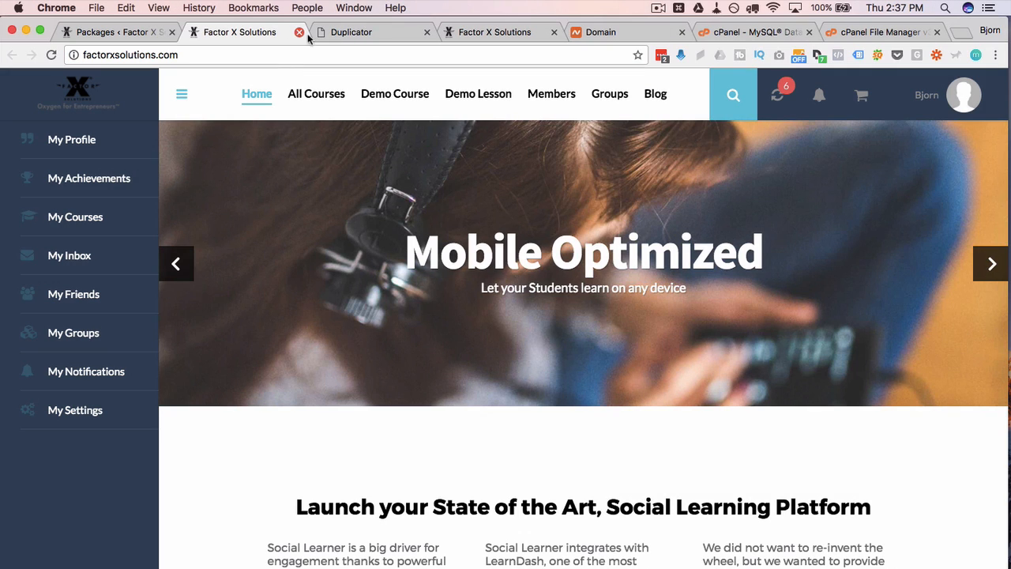
click(466, 32)
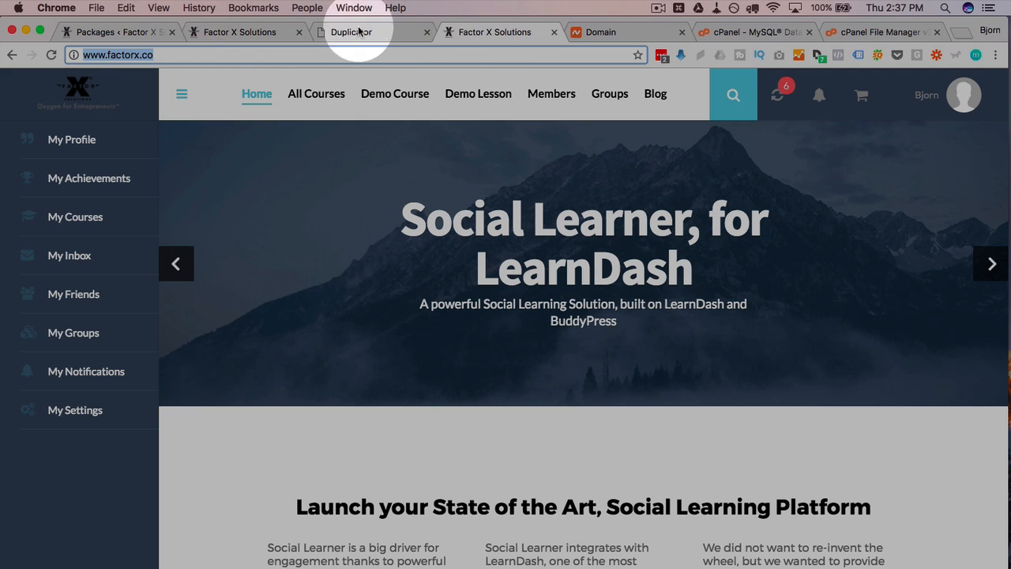
click(217, 32)
click(496, 31)
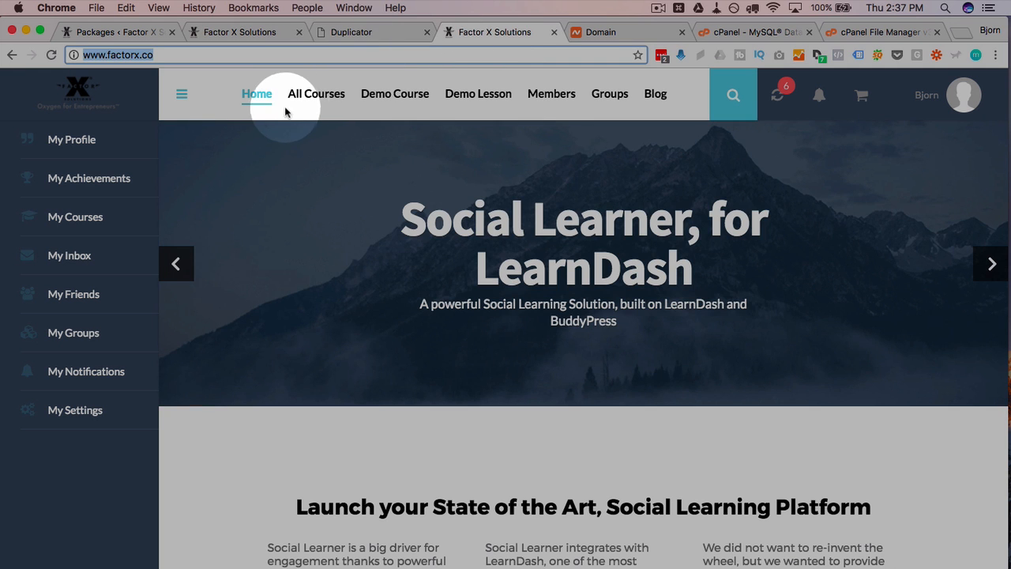
click(395, 96)
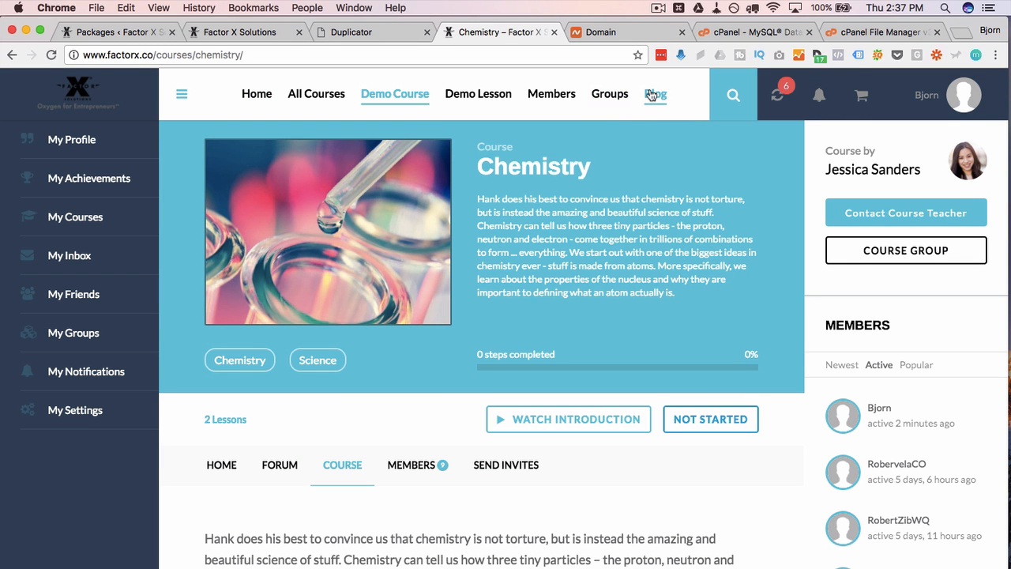
click(651, 95)
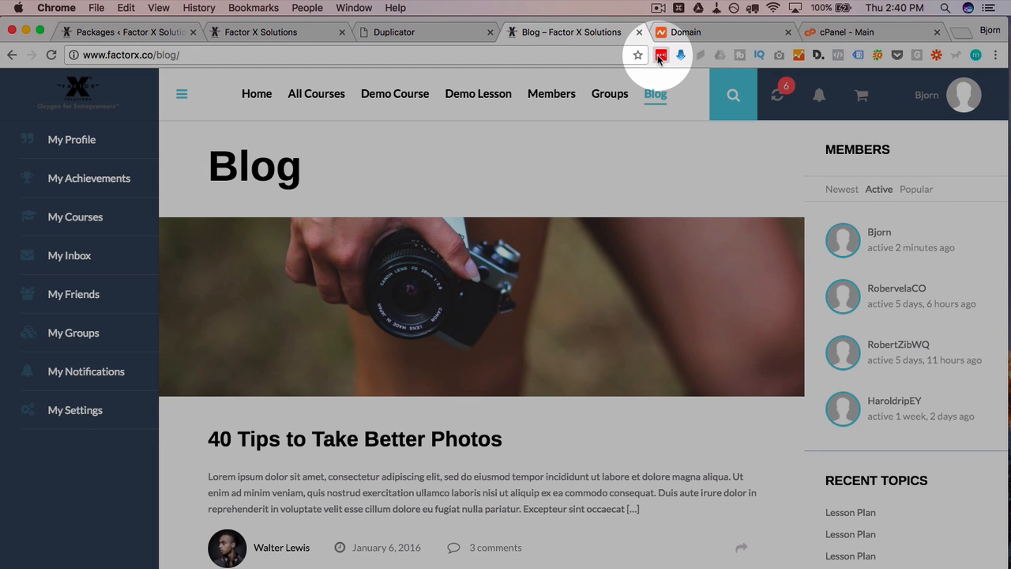
- Open public_html with hidden files shown and select the 235-byte .htaccess file
click(661, 57)
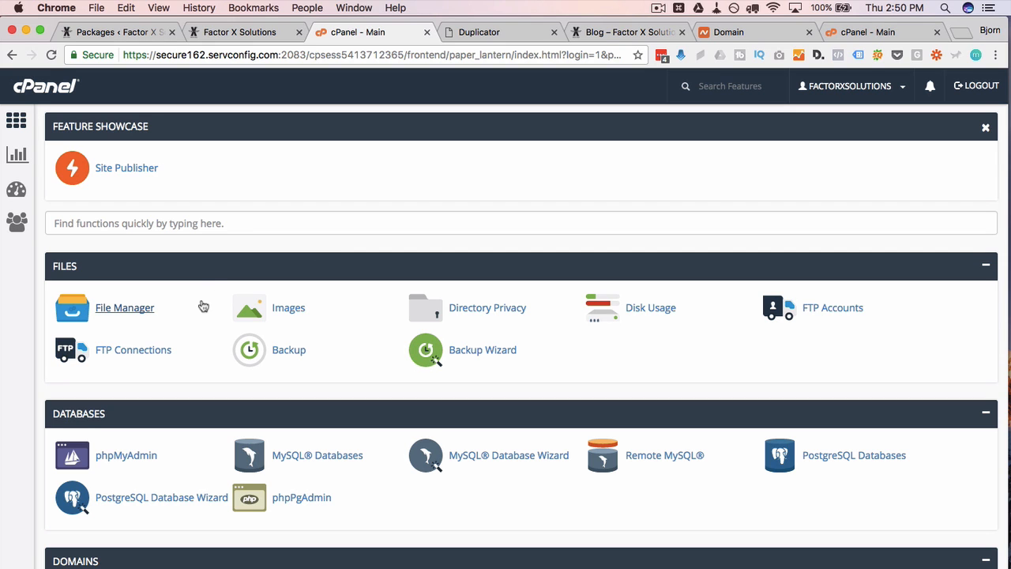
click(134, 312)
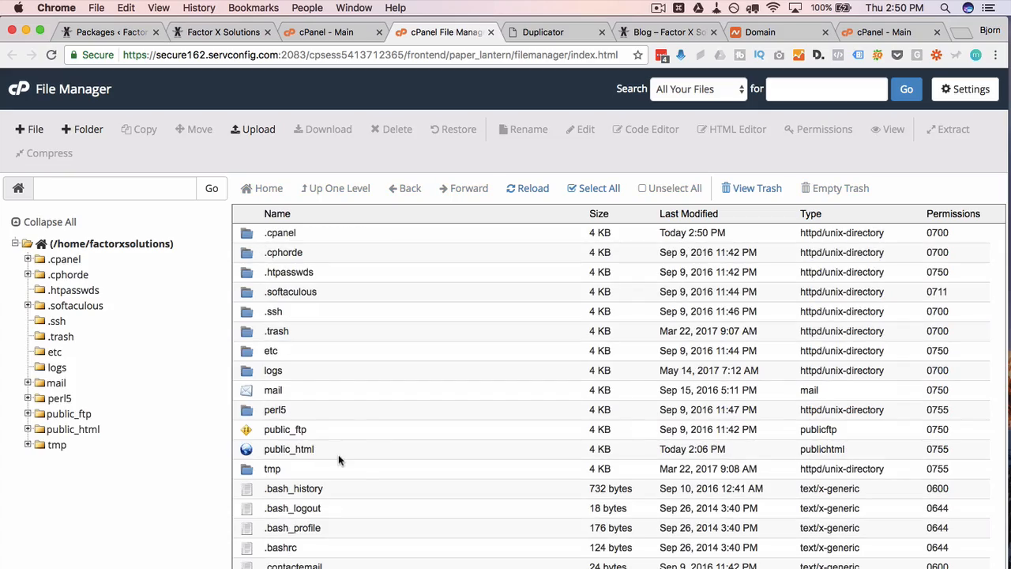
double_click(338, 453)
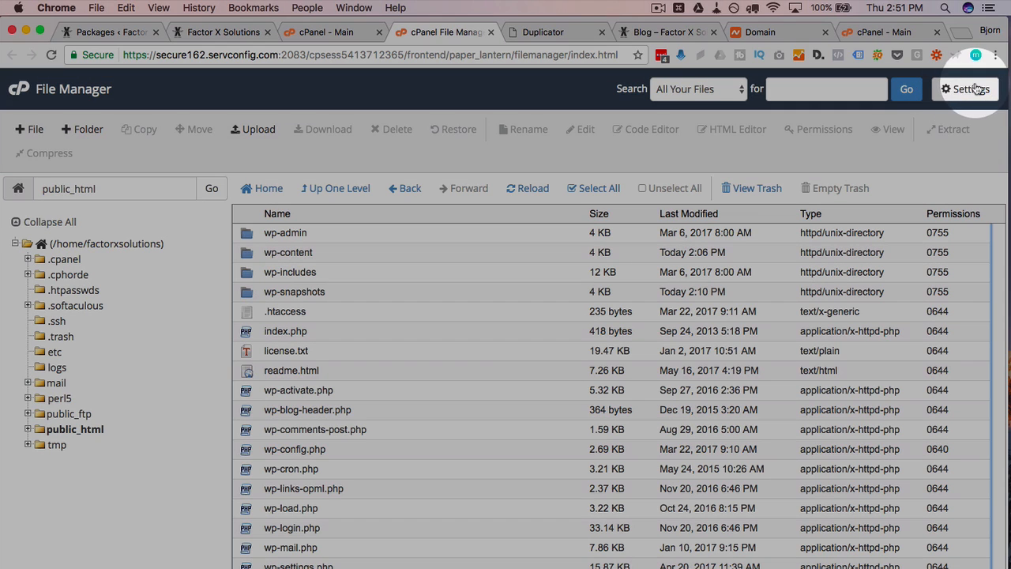
click(977, 88)
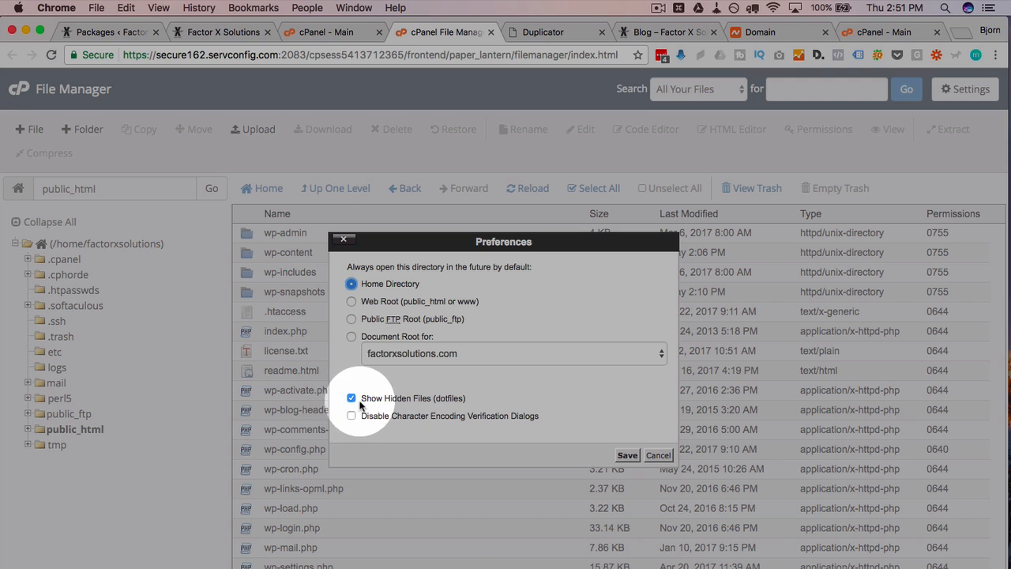
click(652, 454)
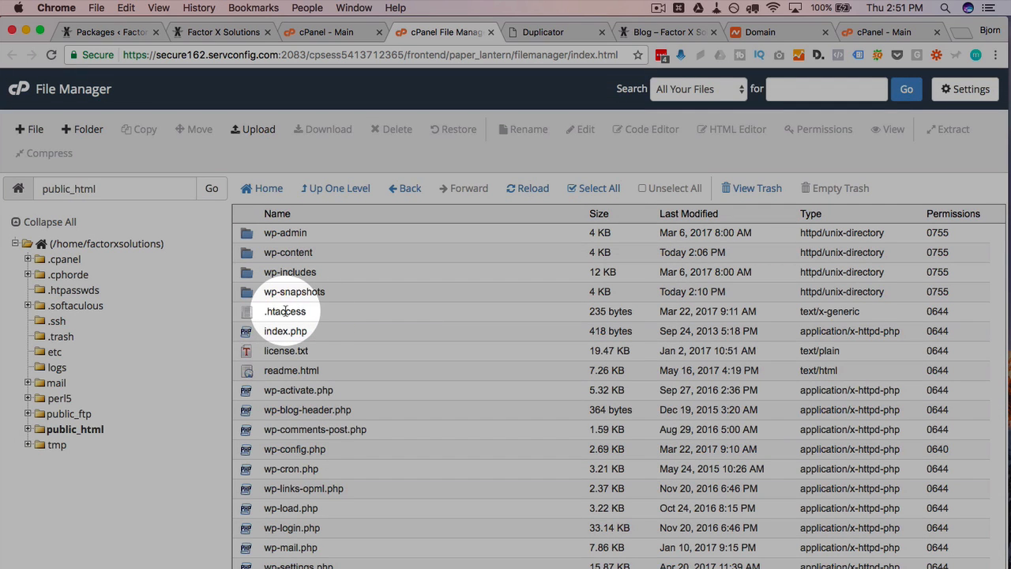
click(326, 315)
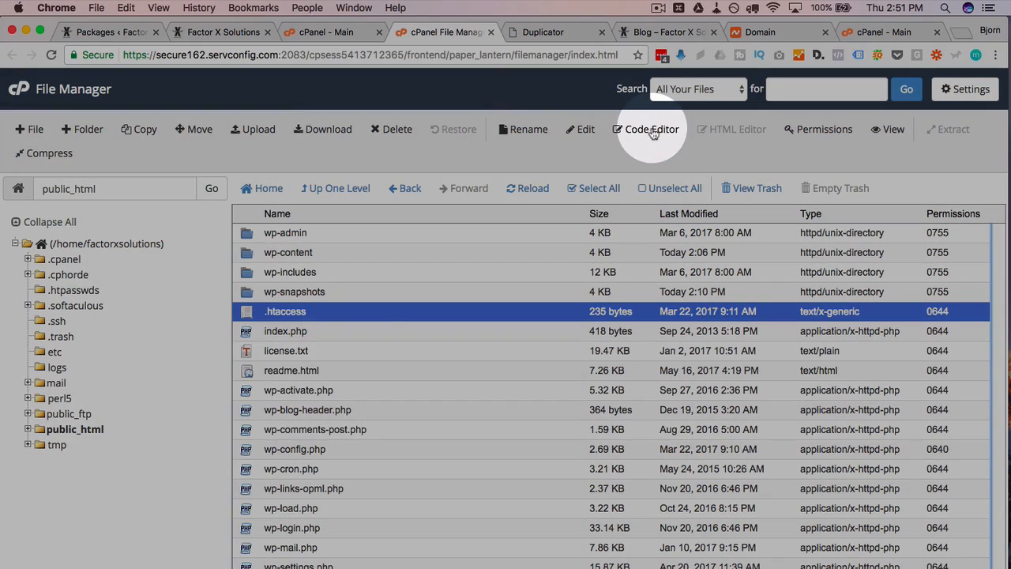
- Open .htaccess in the code editor and paste the URL redirect block after # END WordPress
click(650, 129)
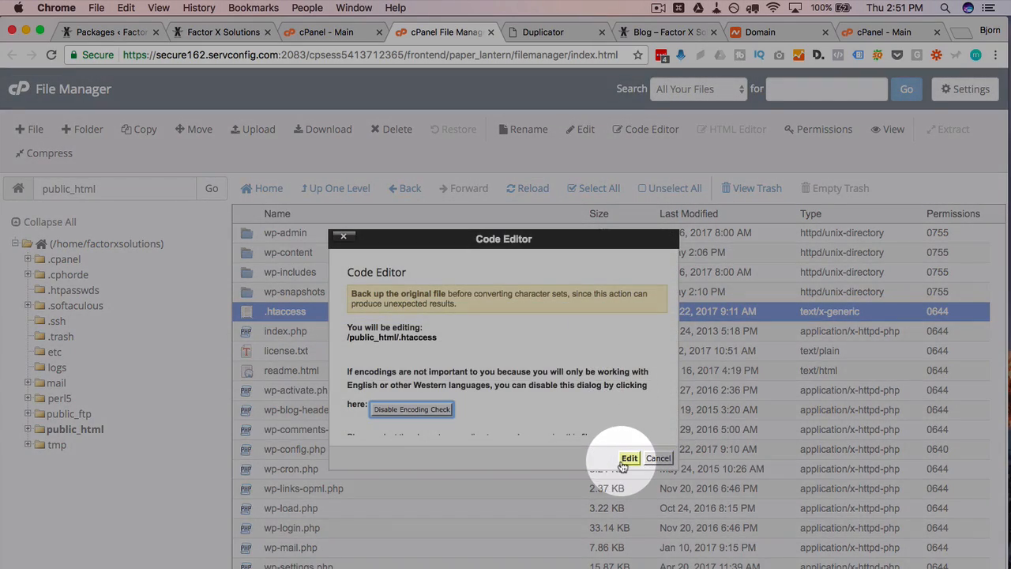
click(629, 459)
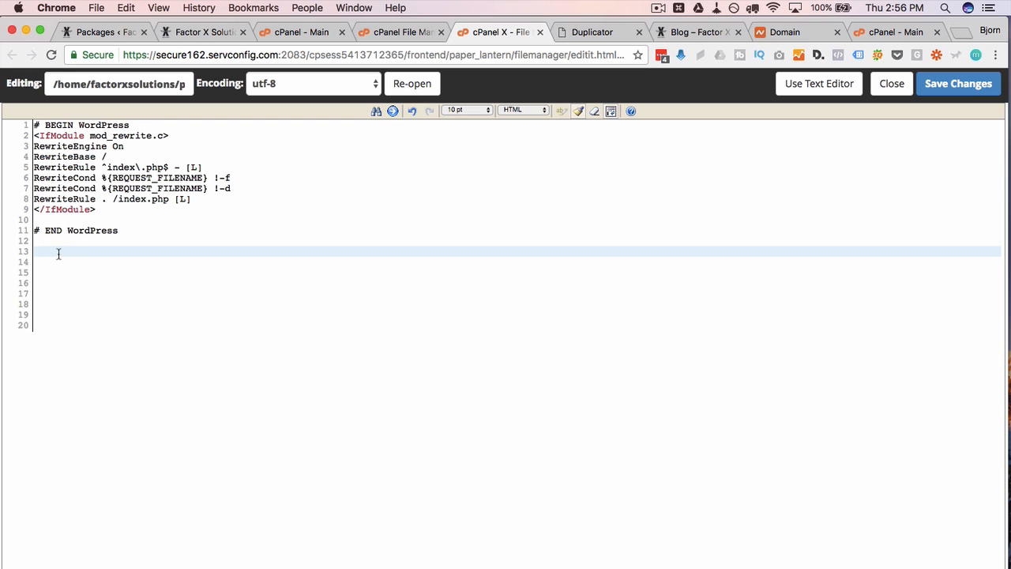
right_click(60, 253)
click(86, 322)
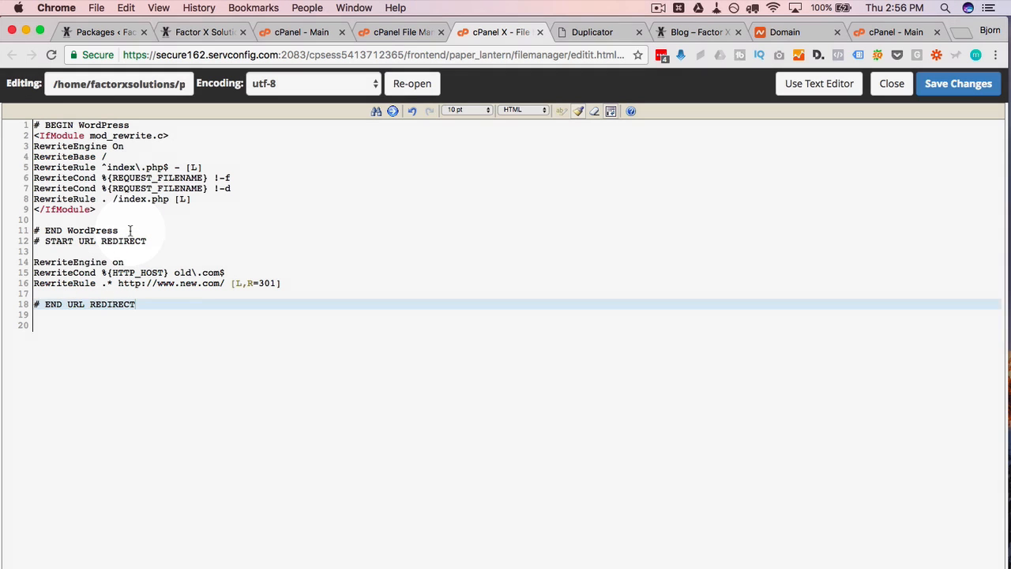
click(129, 230)
key(Return)
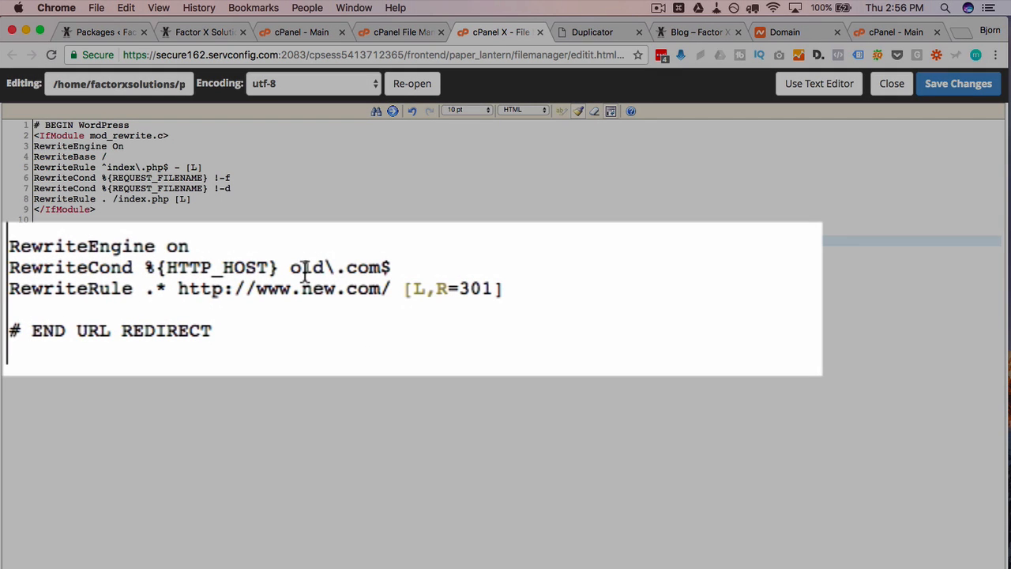
double_click(305, 269)
text(factrox)
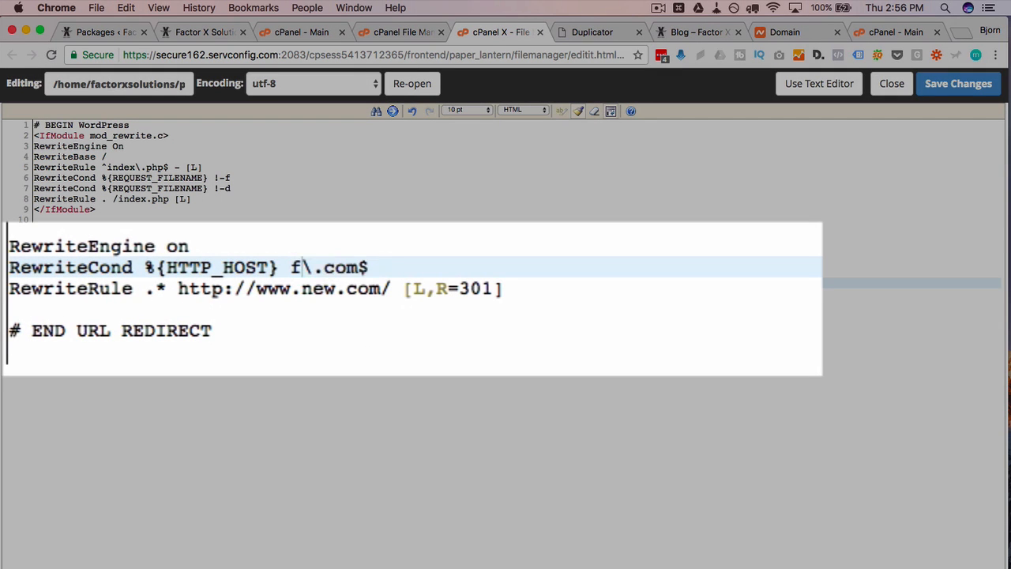
key(BackSpace)
key(BackSpace)
key(BackSpace)
text(orxsolu)
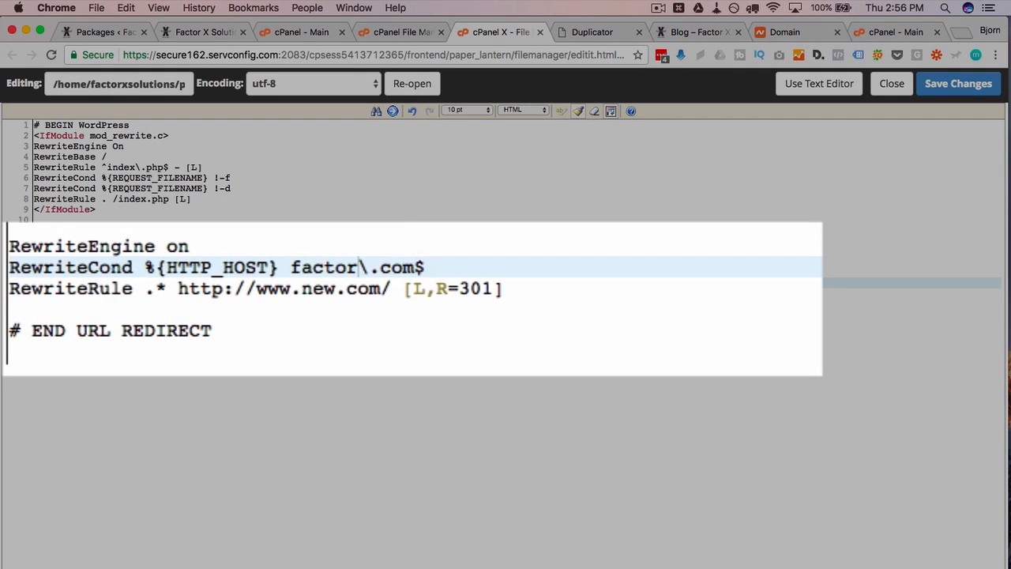
text(tions)
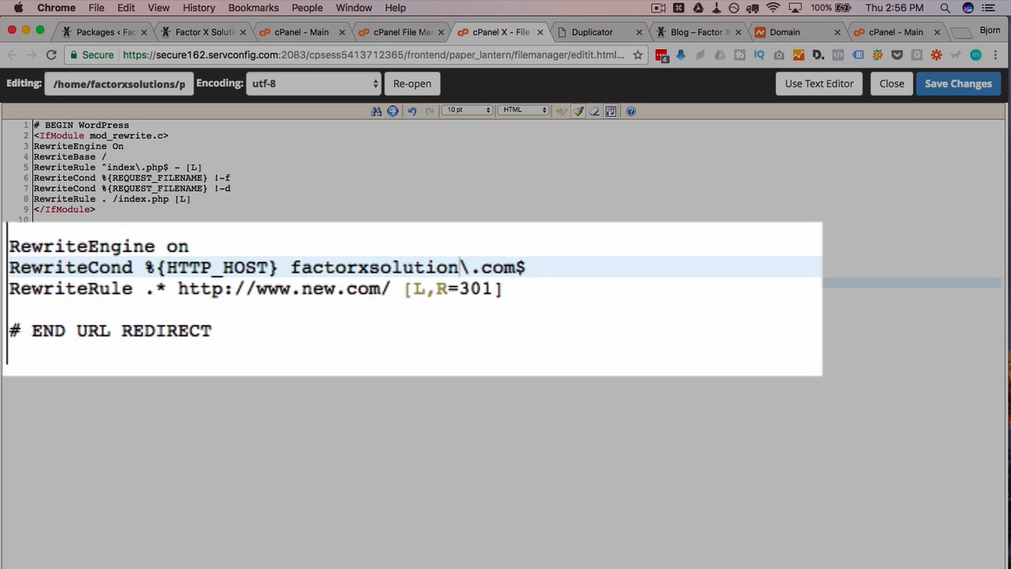
double_click(308, 289)
text(factorx.co)
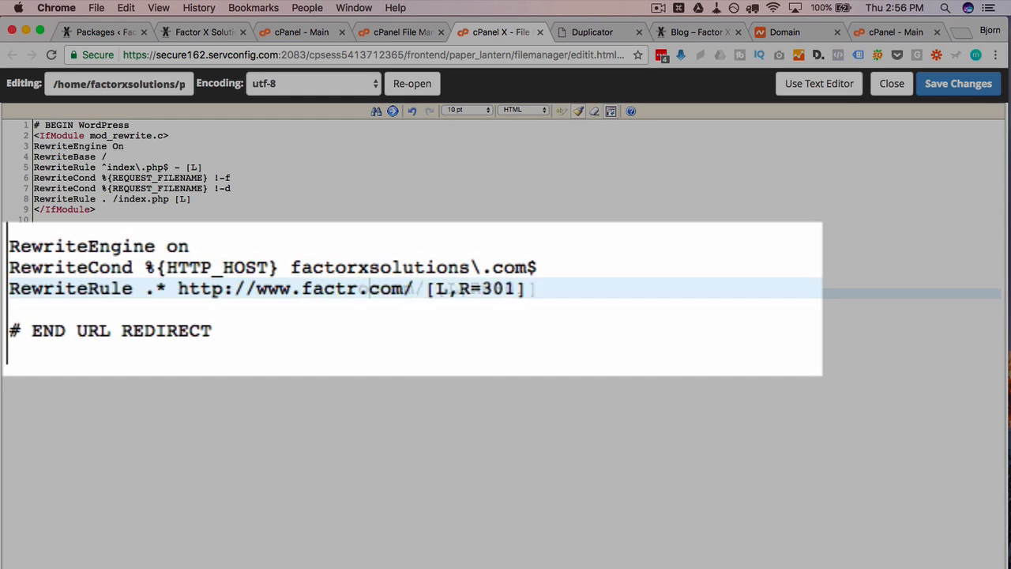
key(BackSpace)
key(BackSpace)
text(orx.co)
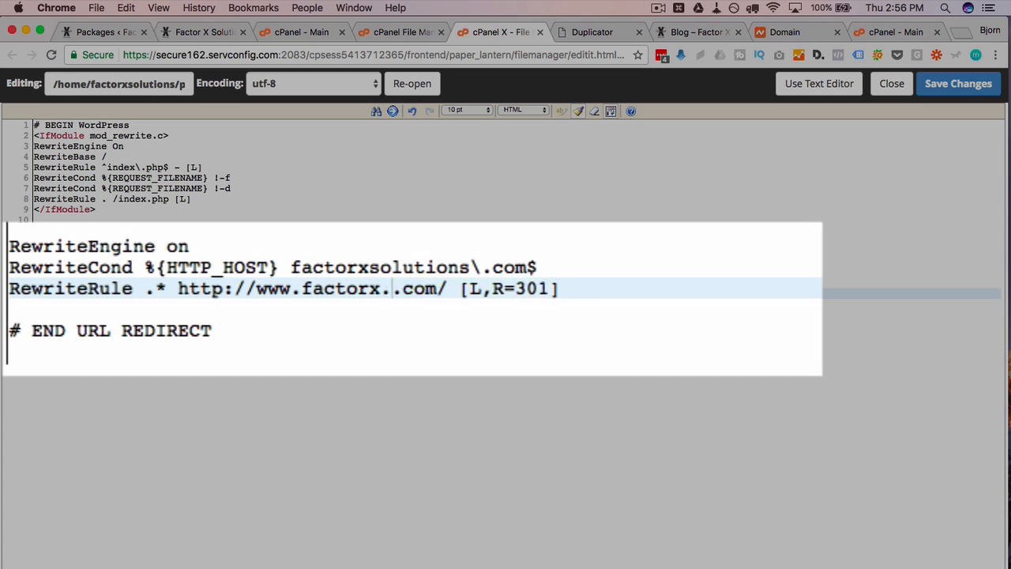
key(Delete)
key(Delete)
key(Delete)
key(Delete)
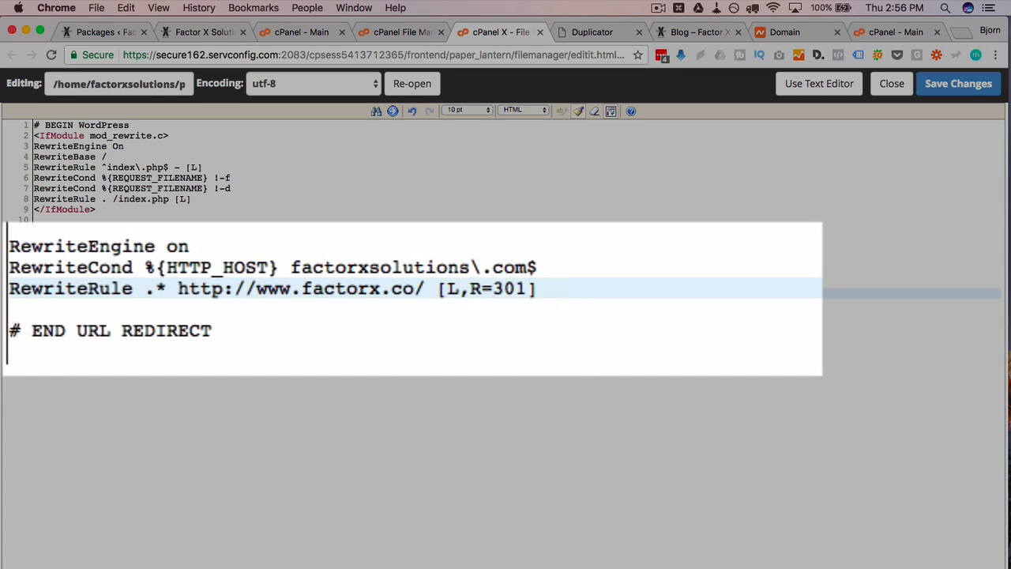
key(Left)
key(Left)
key(Left)
key(Left)
key(Left)
key(Left)
key(Left)
key(Left)
key(Left)
key(Left)
key(BackSpace)
key(BackSpace)
key(BackSpace)
key(BackSpace)
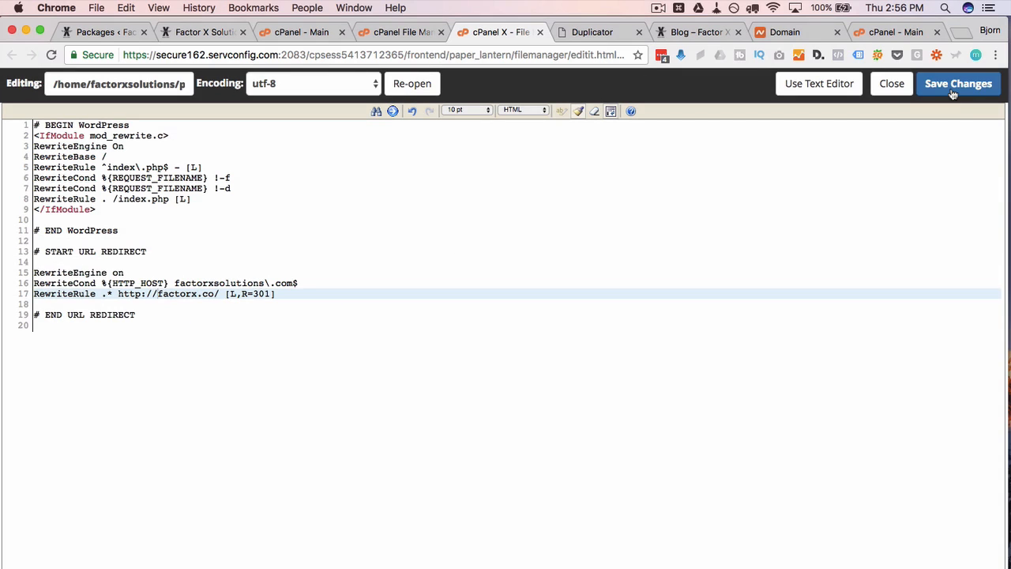
click(959, 83)
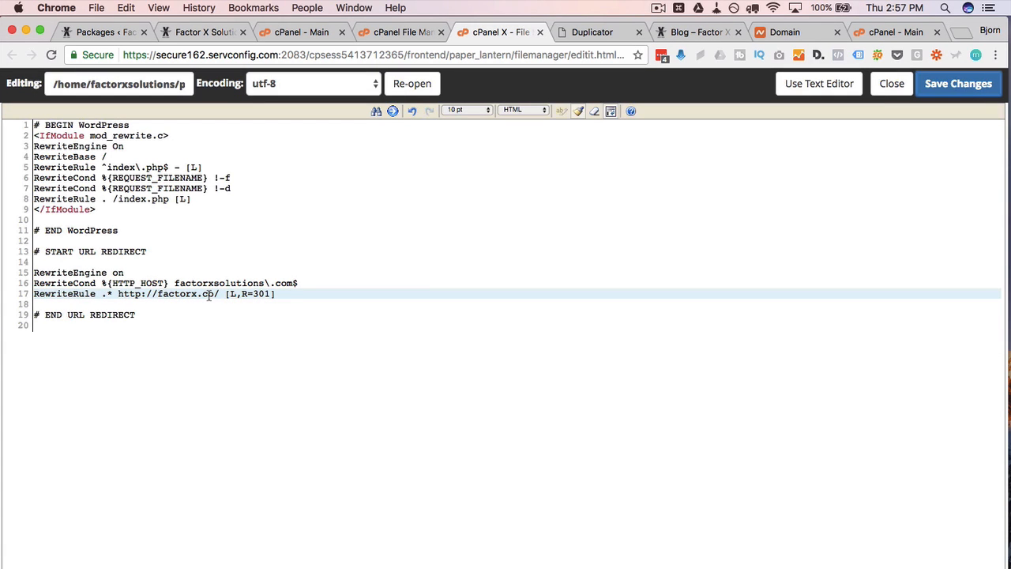
click(104, 7)
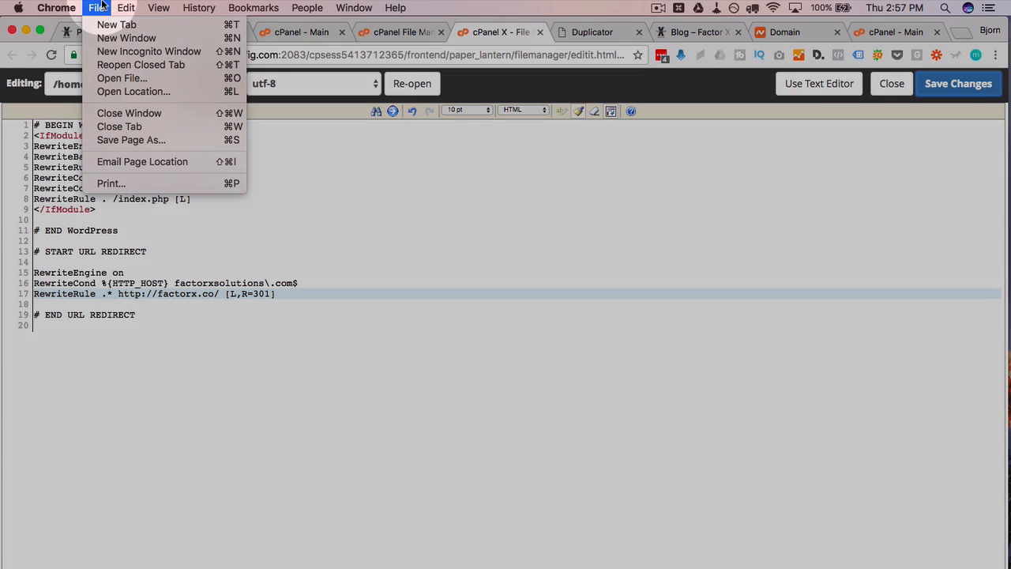
mouse_move(126, 8)
click(98, 48)
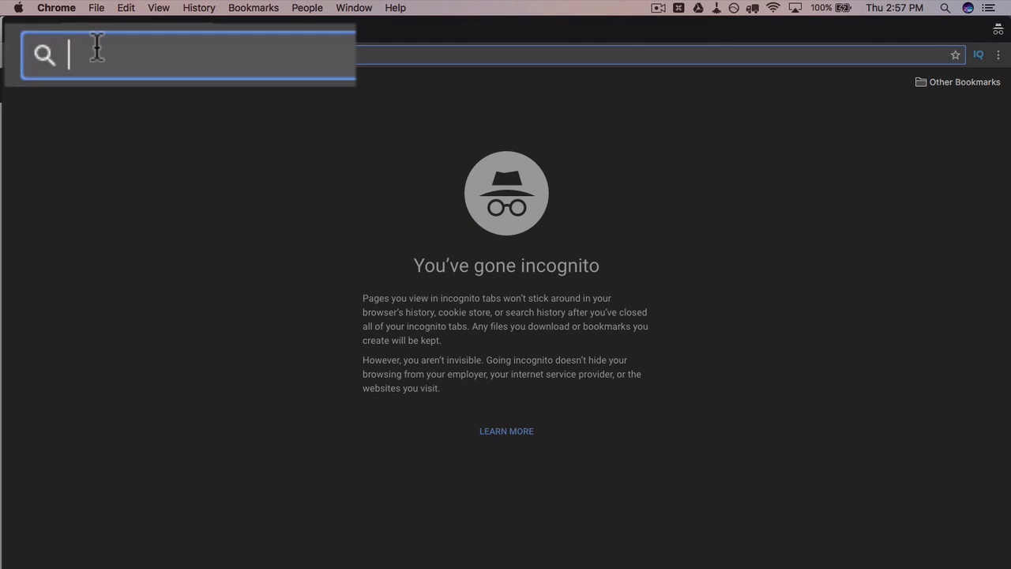
text(factor)
key(Right)
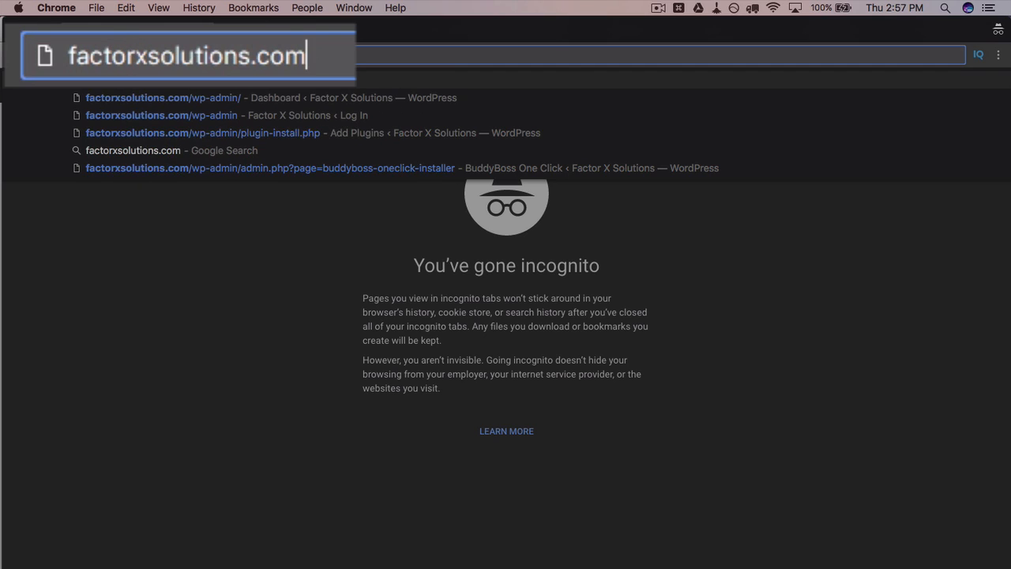
key(Return)
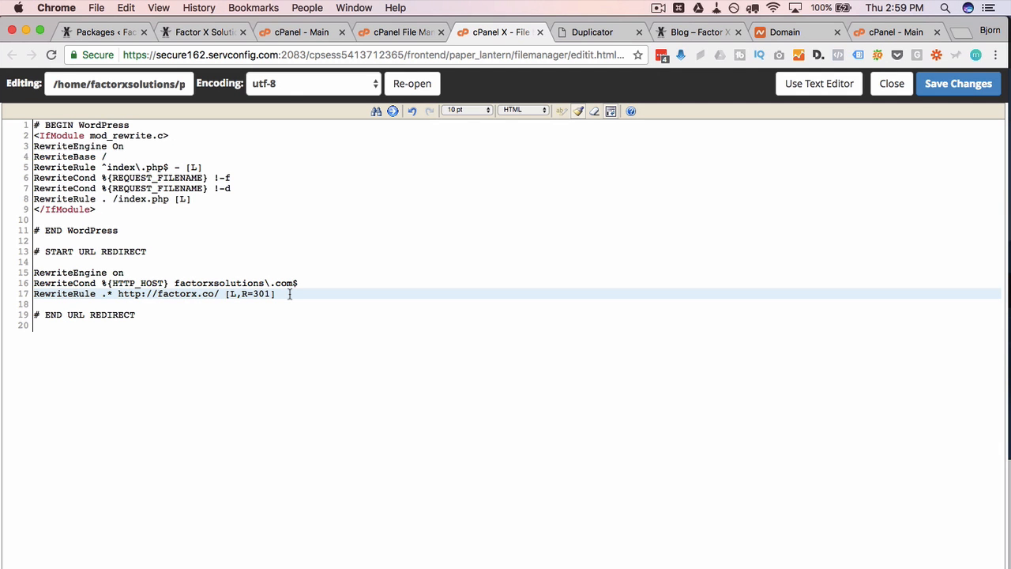
click(567, 312)
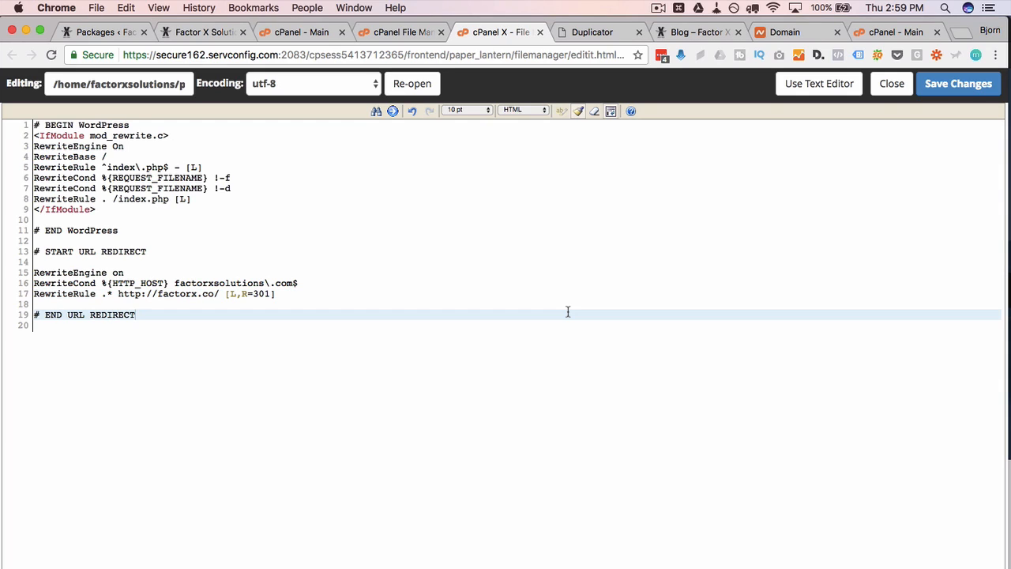